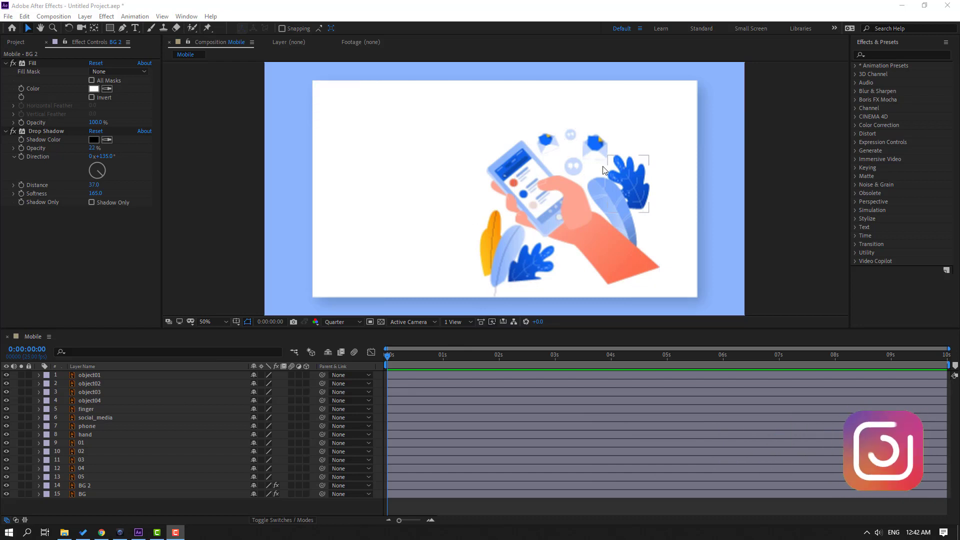
- Pre-compose the finger, social_media, phone and hand layers into a new composition named HAND
left_click(100, 411)
left_click(100, 420, "shift")
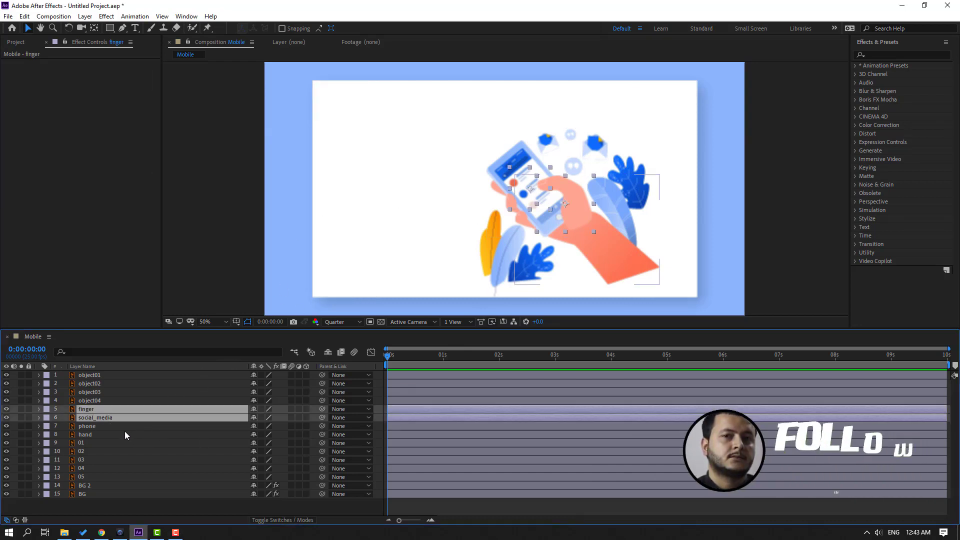
left_click(88, 429, "shift")
left_click(88, 435, "shift")
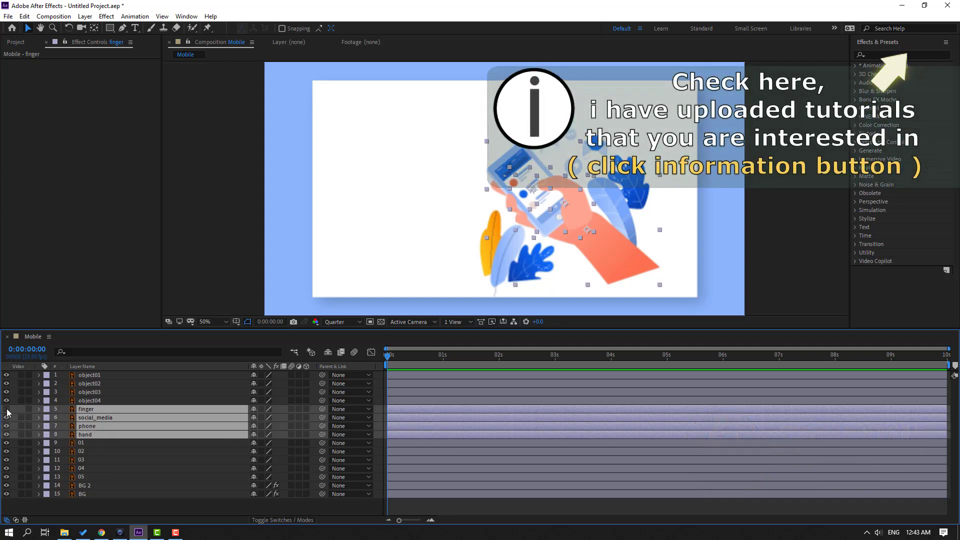
right_click(90, 423)
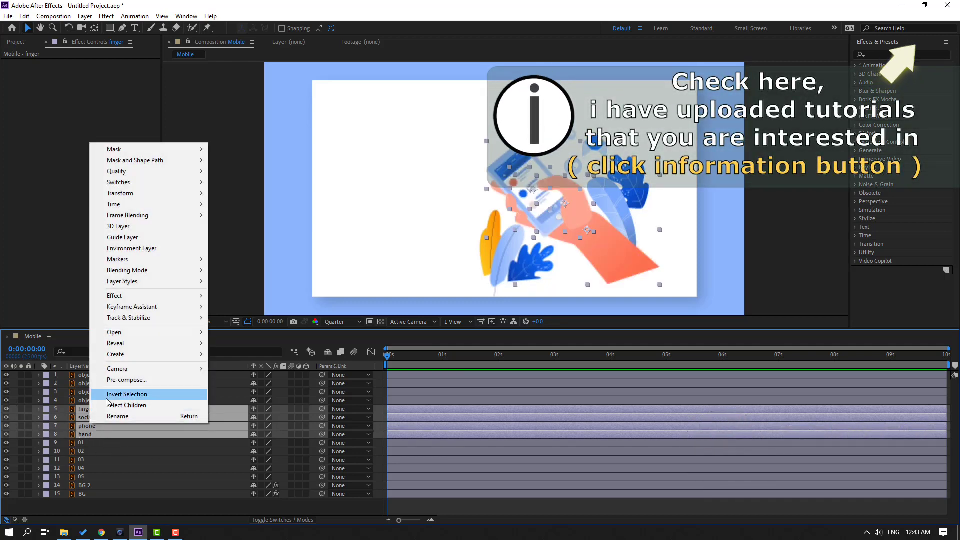
left_click(113, 380)
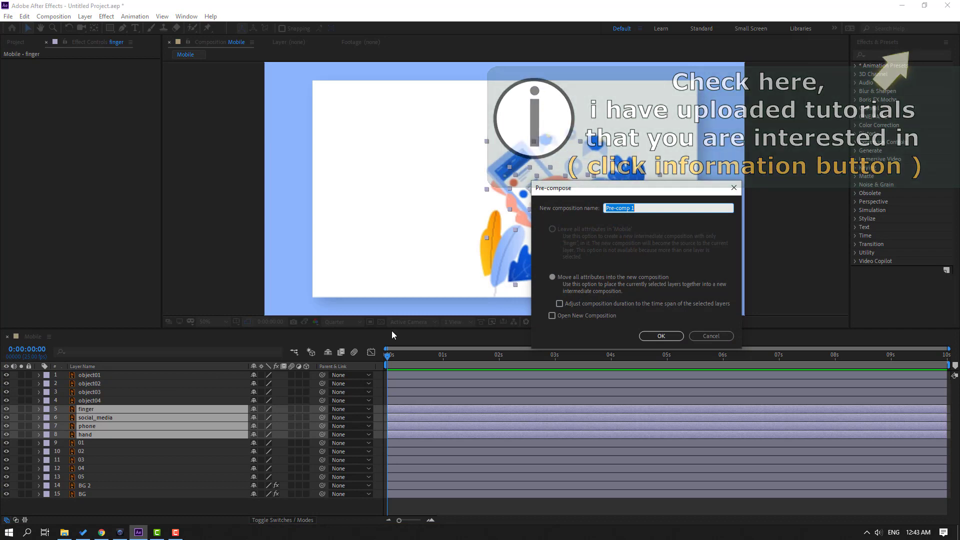
type("HAND")
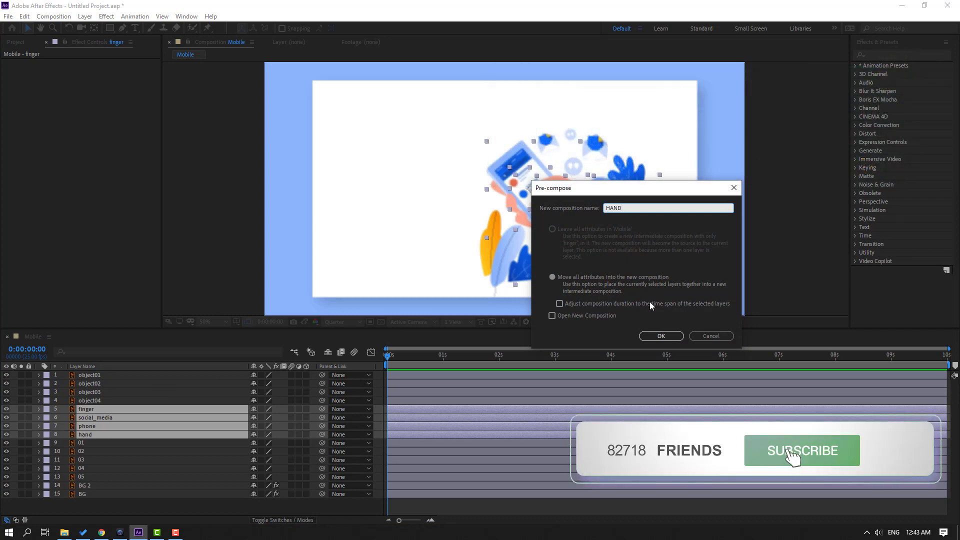
left_click(657, 336)
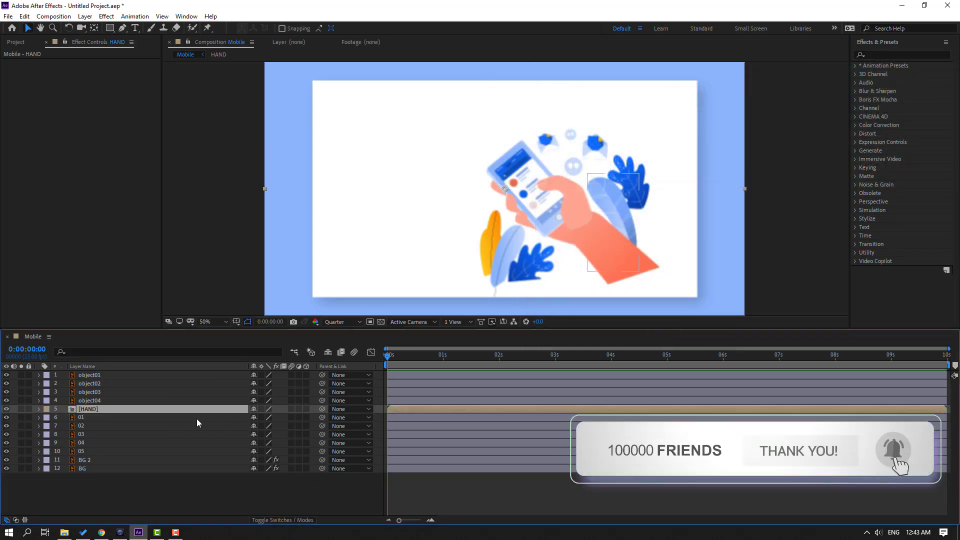
- Scale the HAND layer up to about 140% and move it below layer 05, directly above BG 2
key("s")
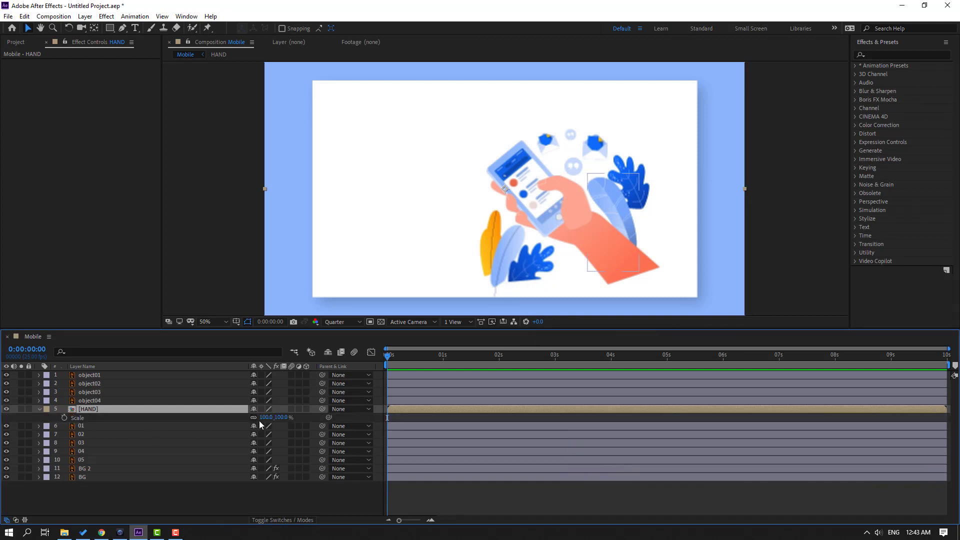
left_click_drag(266, 417, 282, 417)
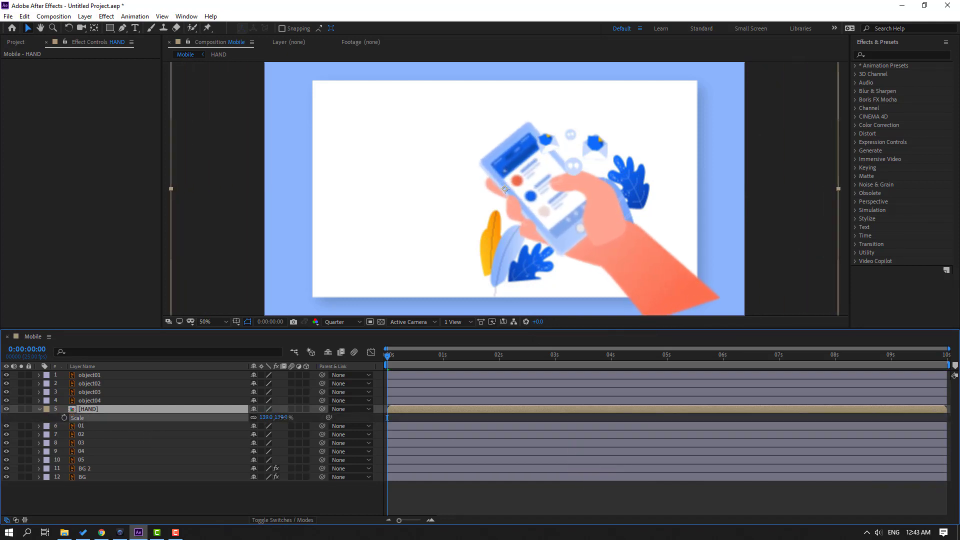
left_click(40, 409)
left_click_drag(85, 409, 105, 453)
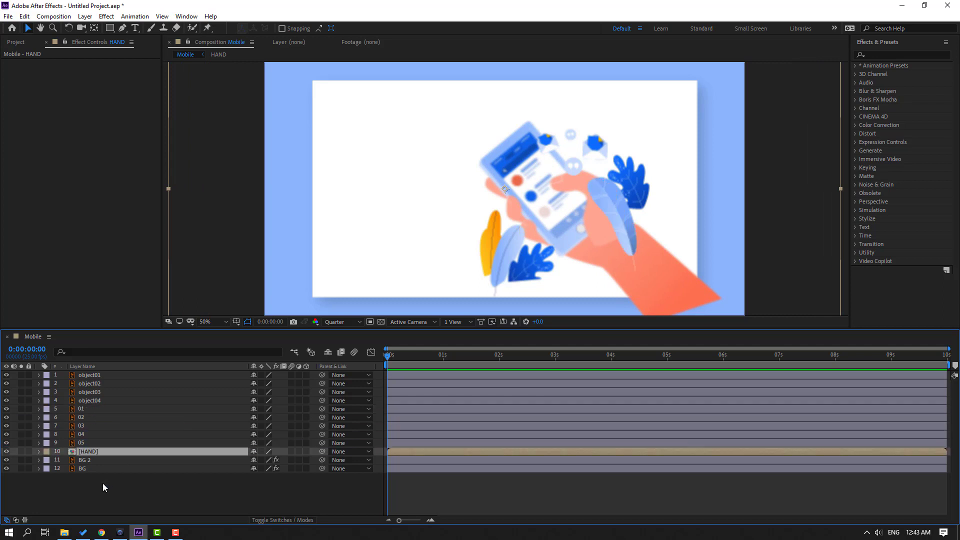
- Duplicate the BG 2 layer and place the HAND layer directly beneath the duplicate
left_click(83, 461)
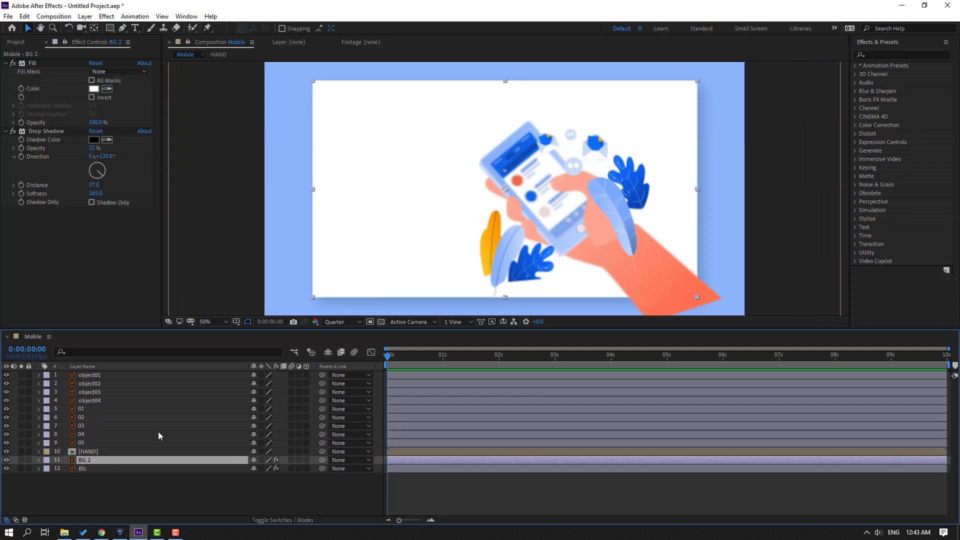
left_click(7, 461)
left_click(6, 460)
key("ctrl+d")
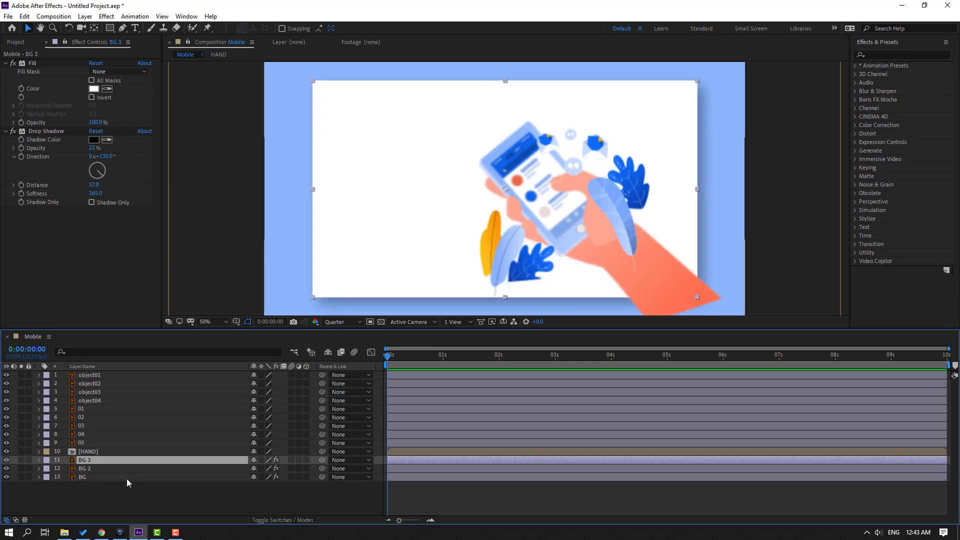
left_click(86, 452)
left_click_drag(83, 455, 103, 464)
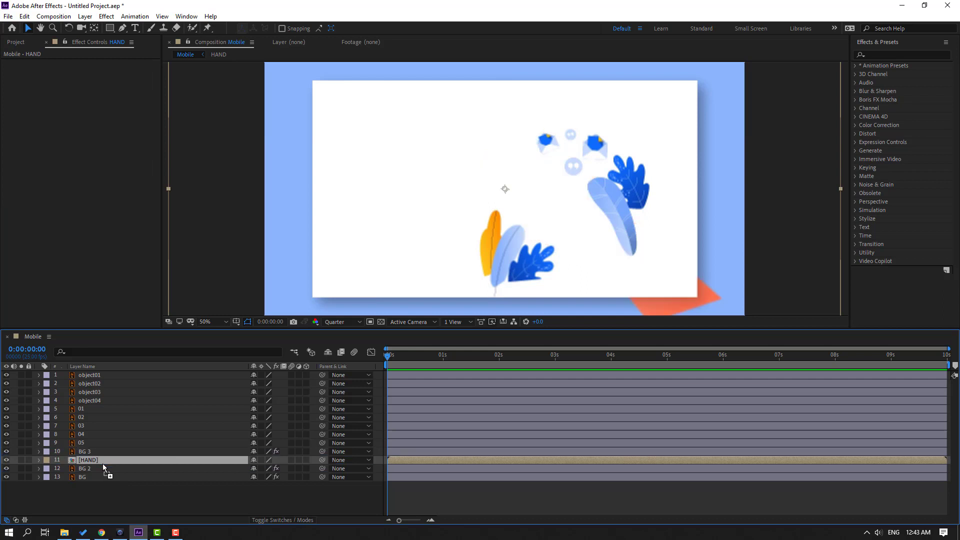
- Set the HAND layer's track matte to Alpha Matte "BG 3" and shift the hand slightly right and down in the frame
left_click(273, 520)
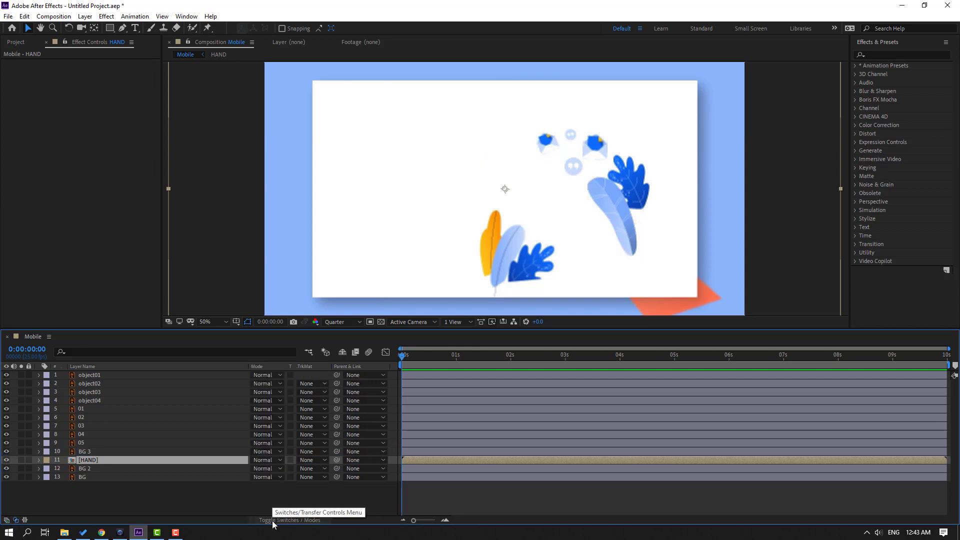
left_click(309, 461)
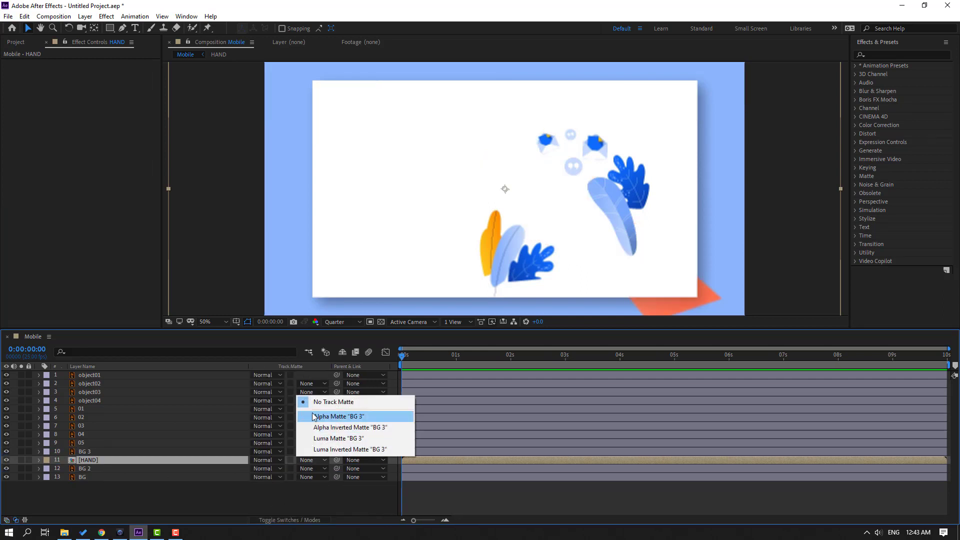
left_click(377, 418)
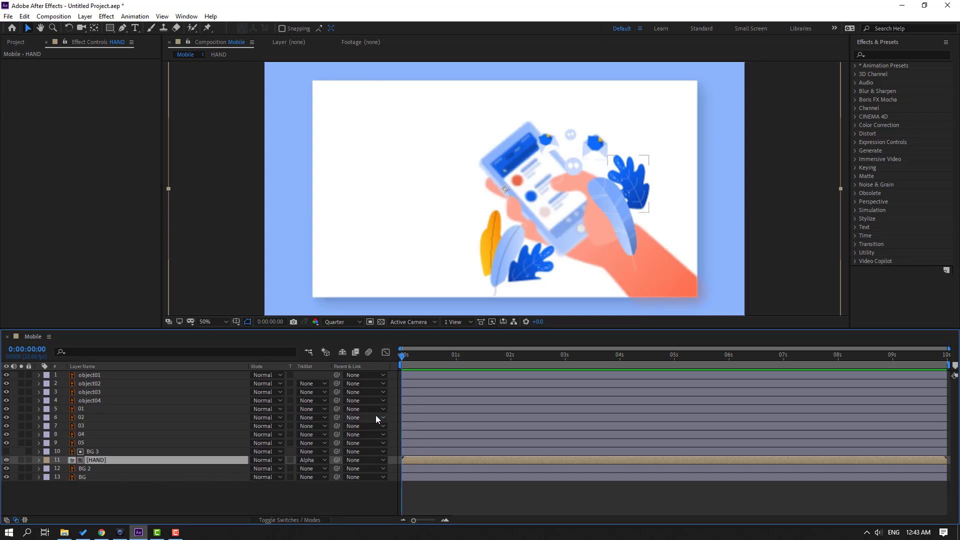
mouse_move(617, 241)
left_mouse_down()
mouse_move(574, 223)
mouse_move(589, 220)
mouse_move(544, 218)
mouse_move(586, 229)
mouse_move(615, 250)
left_mouse_up()
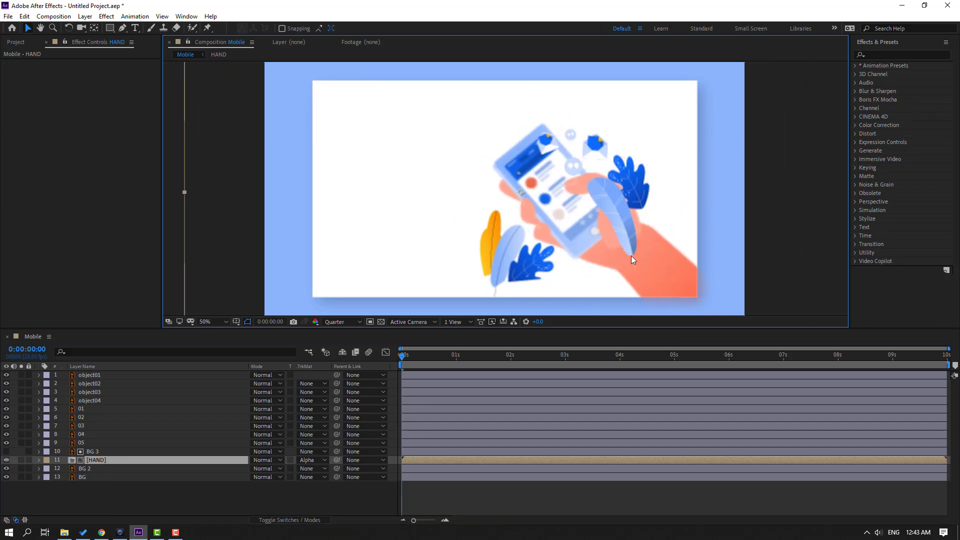
- Open the HAND precomp and move the hand layer's anchor point to the lower end of the forearm, soloing the layer meanwhile
double_click(95, 461)
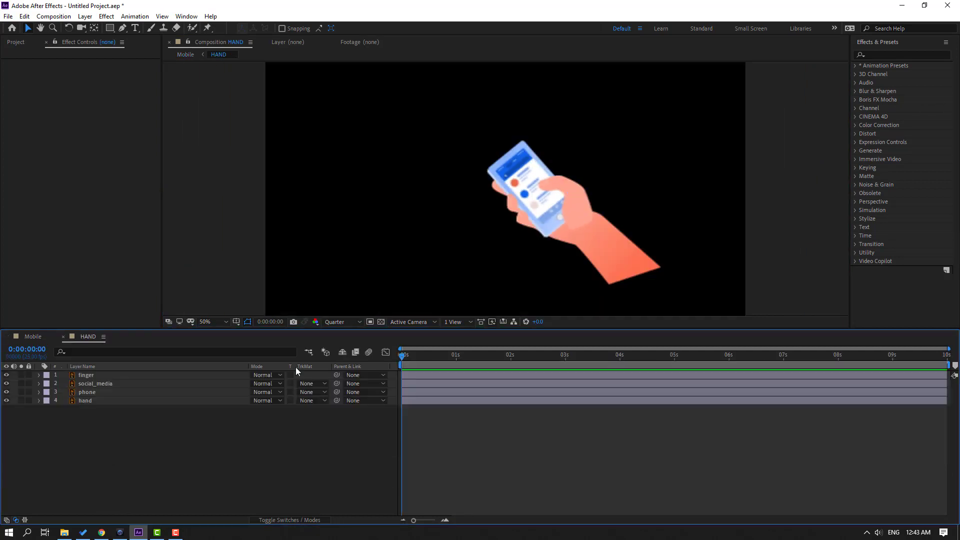
left_click(641, 263)
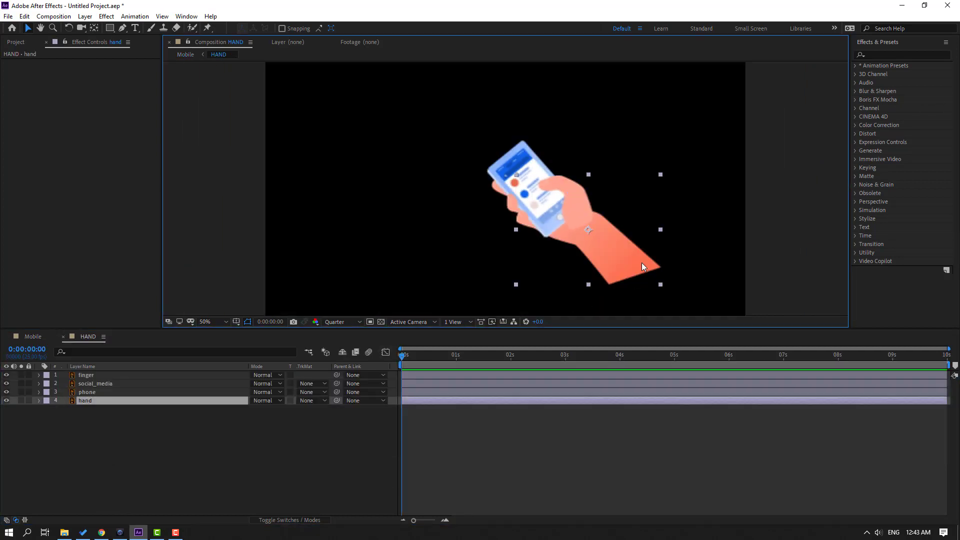
left_click(21, 400)
left_click(94, 27)
left_click_drag(587, 229, 631, 269)
left_click(26, 29)
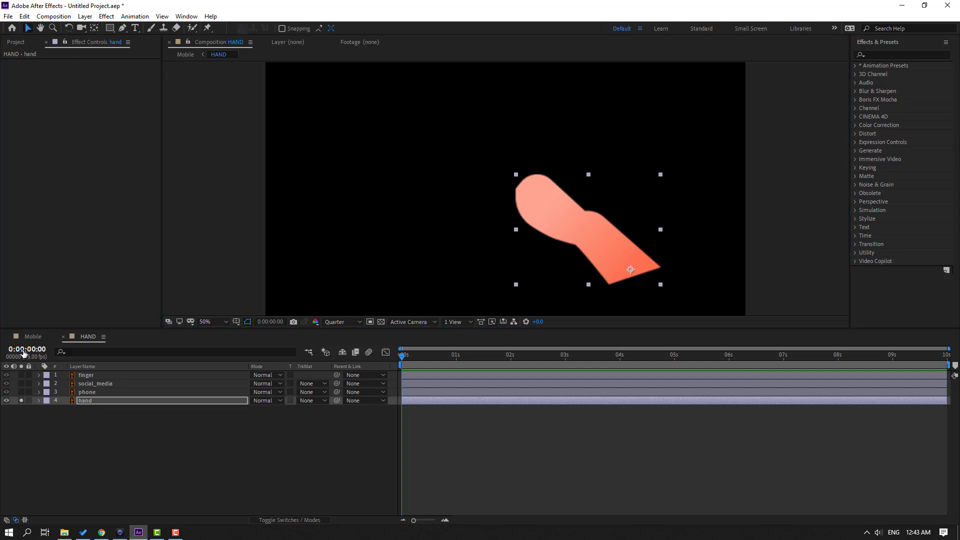
left_click(21, 401)
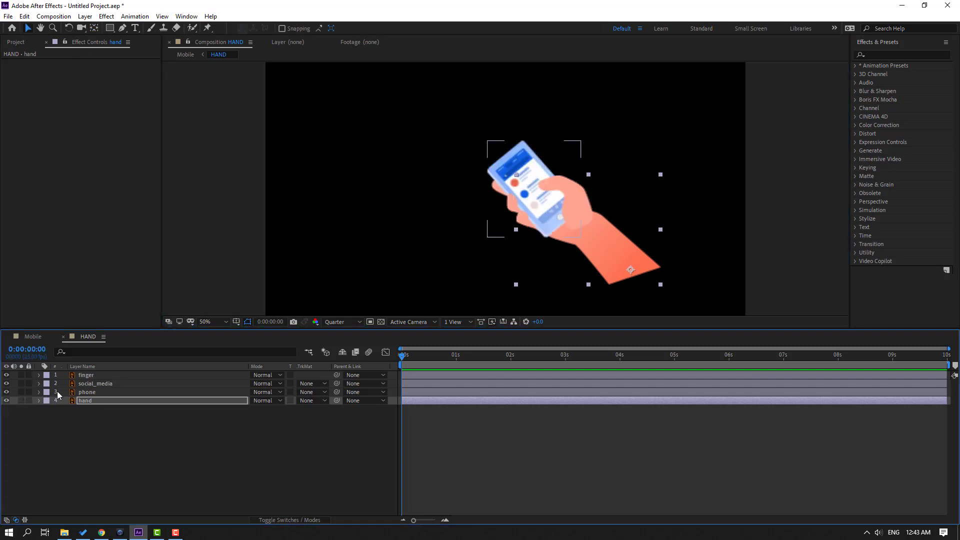
- Parent the finger layer to the hand layer
left_click(86, 378)
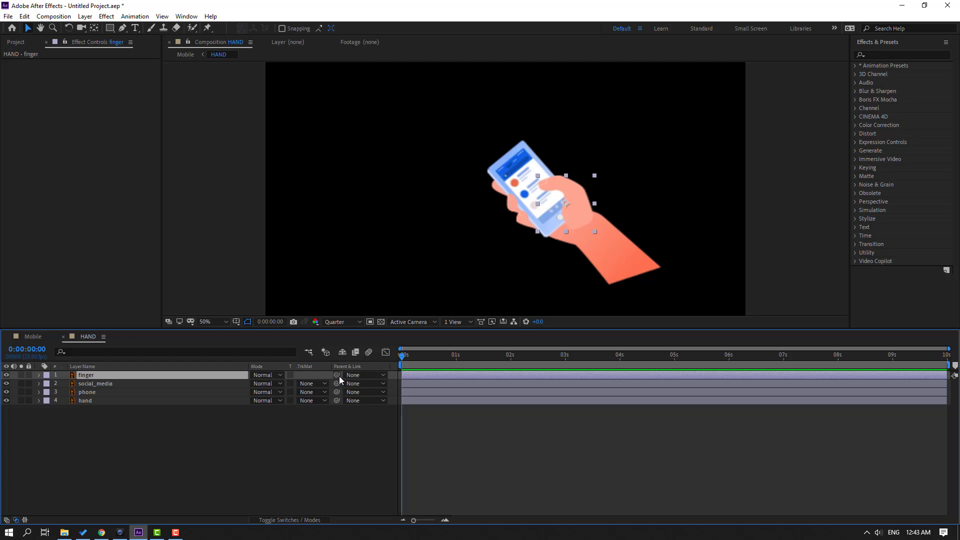
left_click_drag(337, 375, 96, 400)
- Move the phone layer's anchor point onto its home button, soloing the layer meanwhile, and set the preview resolution to Full
left_click(91, 393)
left_click(21, 392)
scroll(570, 190, "up", 2)
key("h")
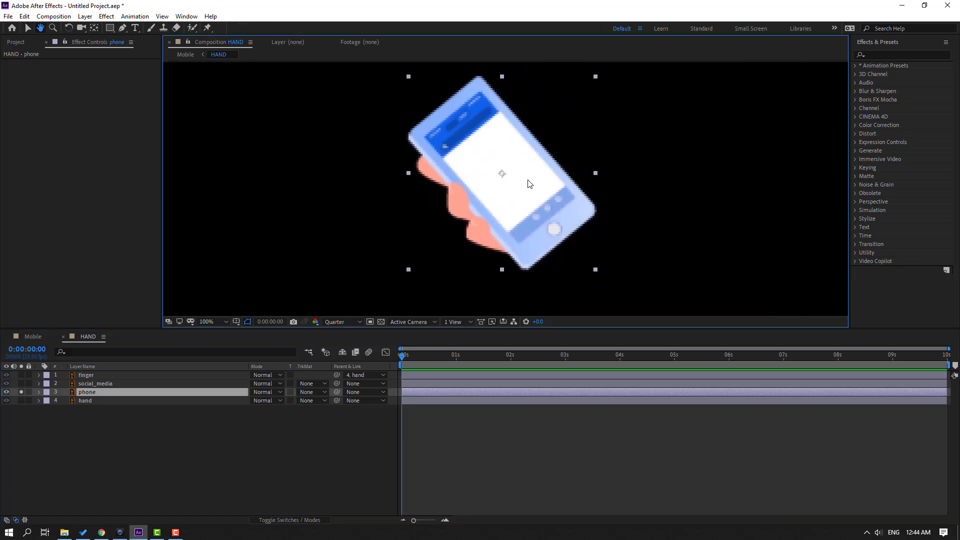
left_click(94, 28)
left_click_drag(508, 186, 562, 235)
left_click(27, 28)
left_click(335, 322)
left_click(335, 344)
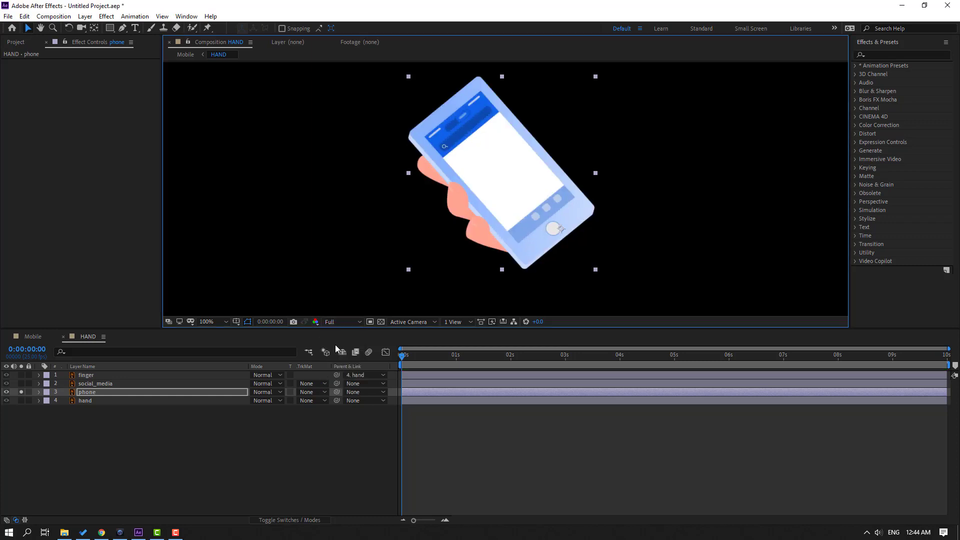
key("comma")
left_click(157, 428)
left_click(21, 392)
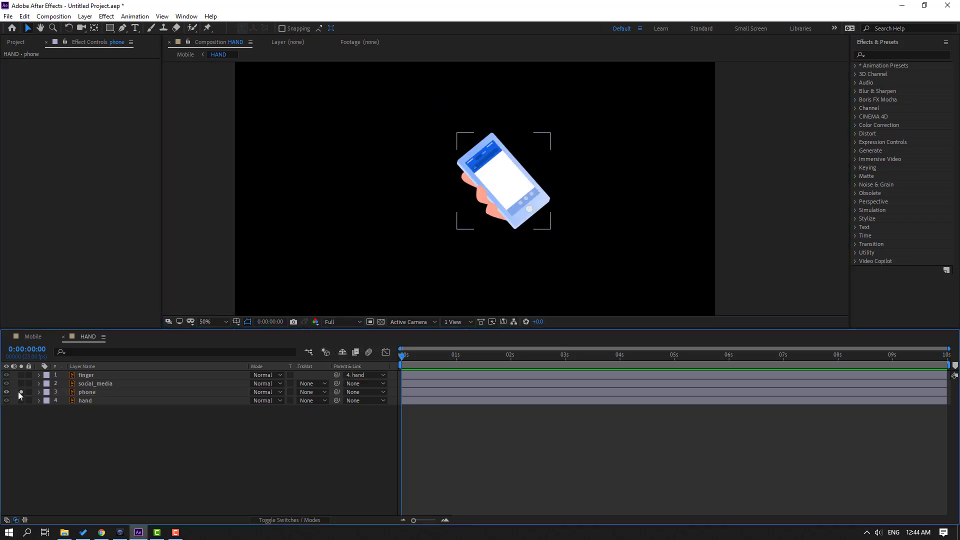
- Move the social_media layer off the phone into the empty area to its left and rotate it 39° so its rows lie level
left_click(103, 385)
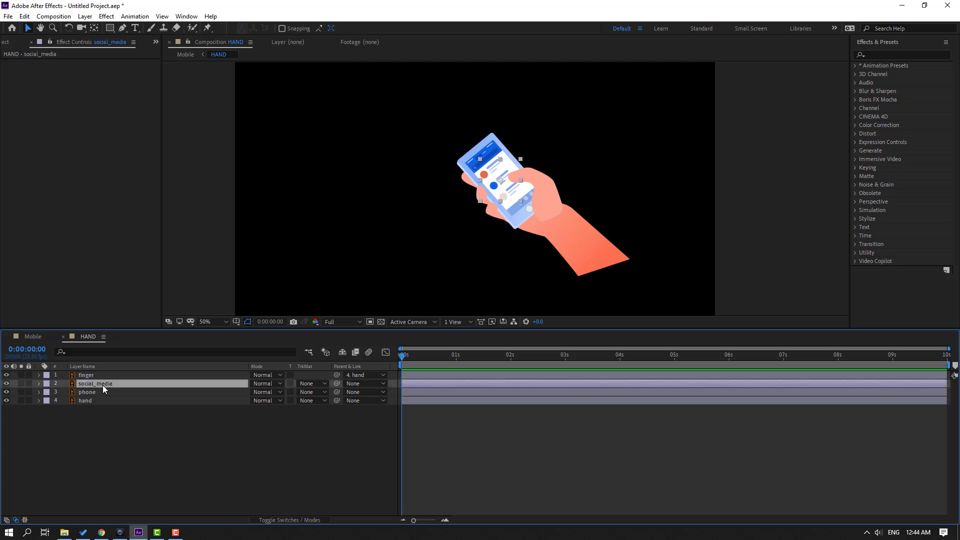
key("period")
left_click_drag(493, 161, 250, 152)
scroll(320, 240, "left", 3)
key("r")
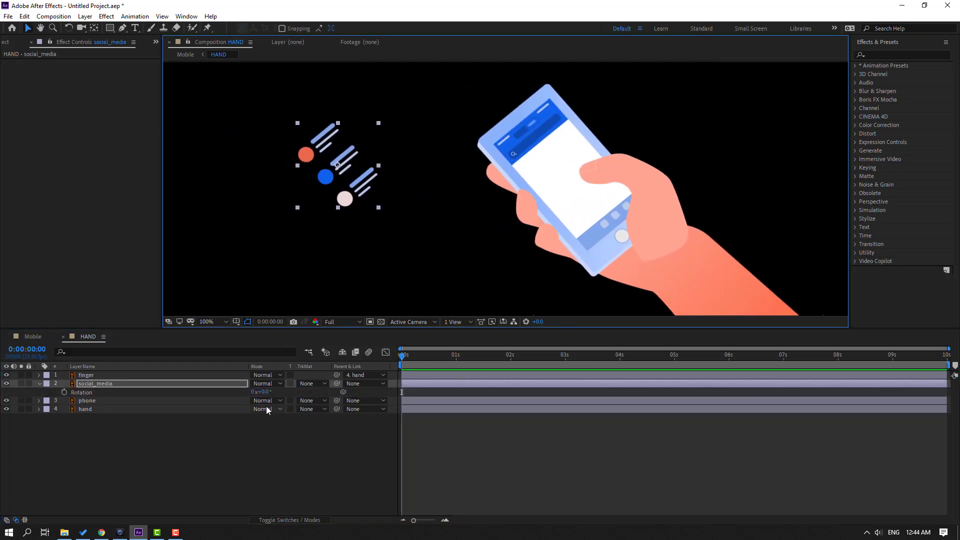
left_click_drag(264, 393, 278, 386)
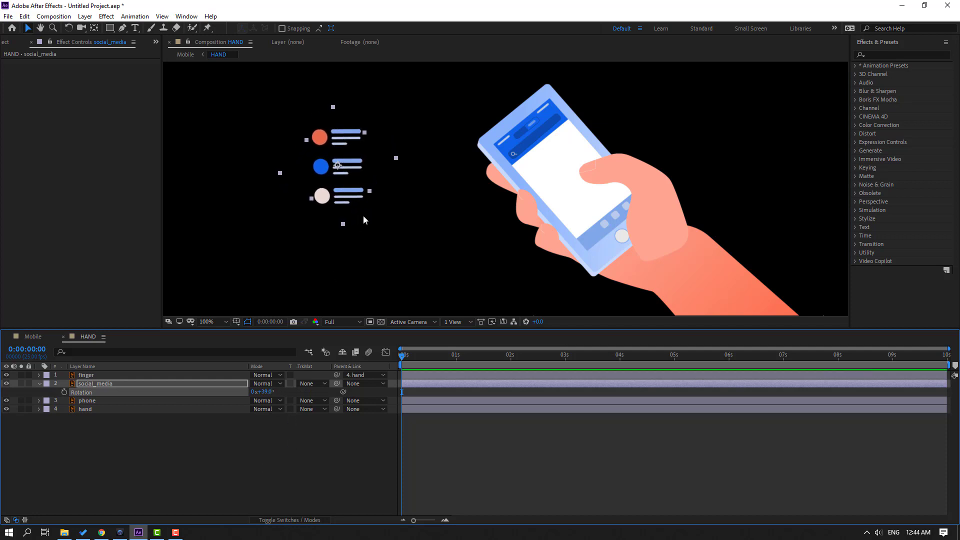
- Duplicate the social_media layer and shift the copy straight down so its rows continue the list with even spacing
scroll(419, 213, "down", 1)
scroll(420, 213, "left", 1)
key("ctrl+d")
key("comma")
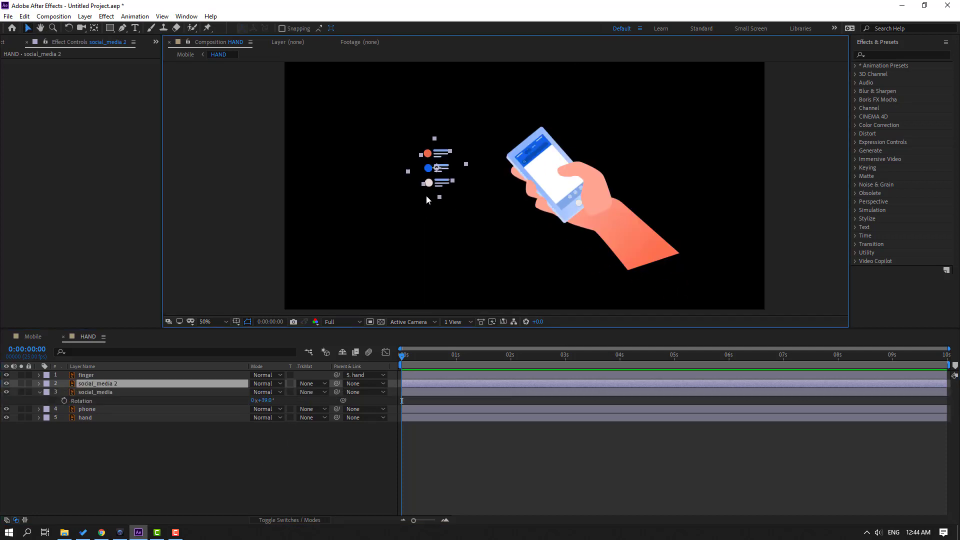
key("shift+Down")
key("shift+Down")
key("shift+Down")
key("shift+Down")
key("shift+Down")
key("shift+Down")
key("shift+Down")
key("shift+Down")
key("shift+Down")
key("shift+Down")
key("shift+Down")
key("shift+Down")
key("shift+Down")
key("shift+Down")
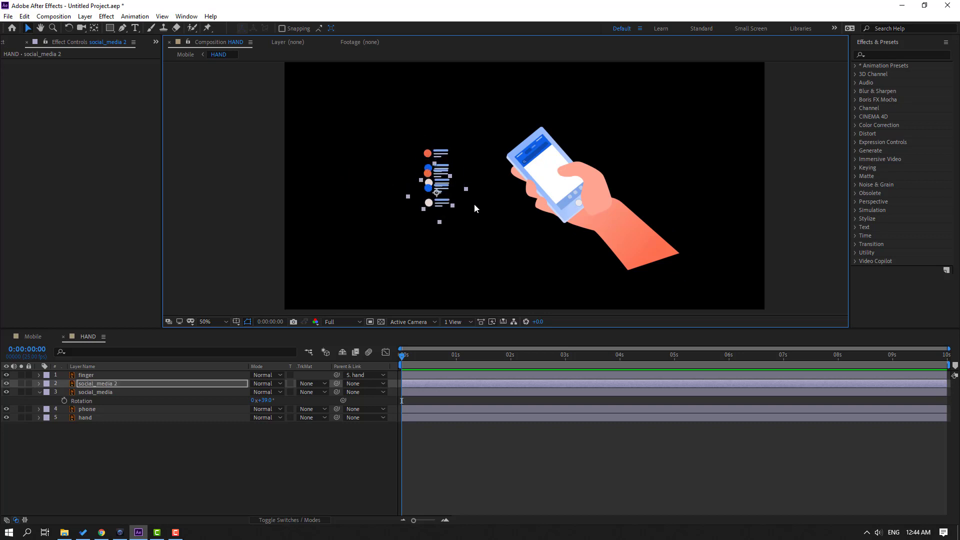
key("shift+Down")
key("shift+Down")
key("shift+Down")
key("shift+Down")
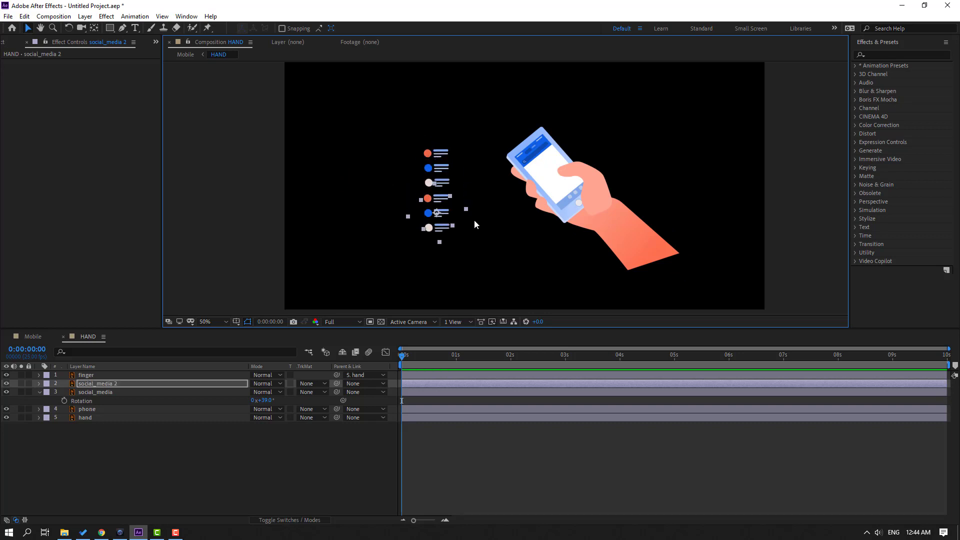
- Duplicate social_media 2 and lower the new copy to extend the list to nine evenly spaced rows
key("ctrl+d")
key("shift+Down")
key("shift+Down")
key("shift+Down")
key("shift+Down")
key("shift+Down")
key("shift+Down")
key("shift+Down")
key("shift+Down")
key("shift+Down")
key("shift+Down")
key("shift+Down")
key("shift+Down")
key("shift+Down")
key("shift+Down")
key("shift+Down")
key("shift+Down")
key("shift+Down")
key("shift+Down")
key("shift+Down")
key("shift+Down")
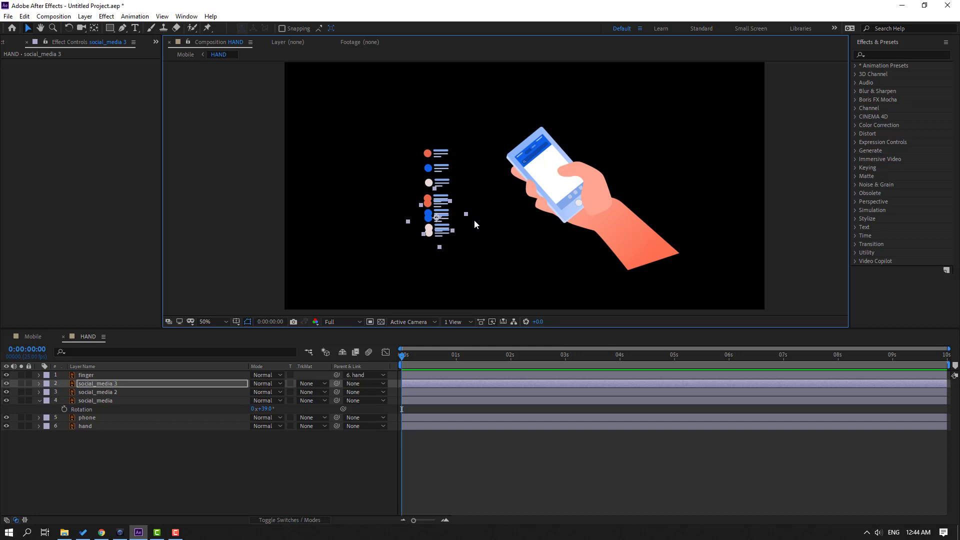
key("shift+Up")
key("shift+Up")
key("Up")
key("Up")
key("Up")
key("Up")
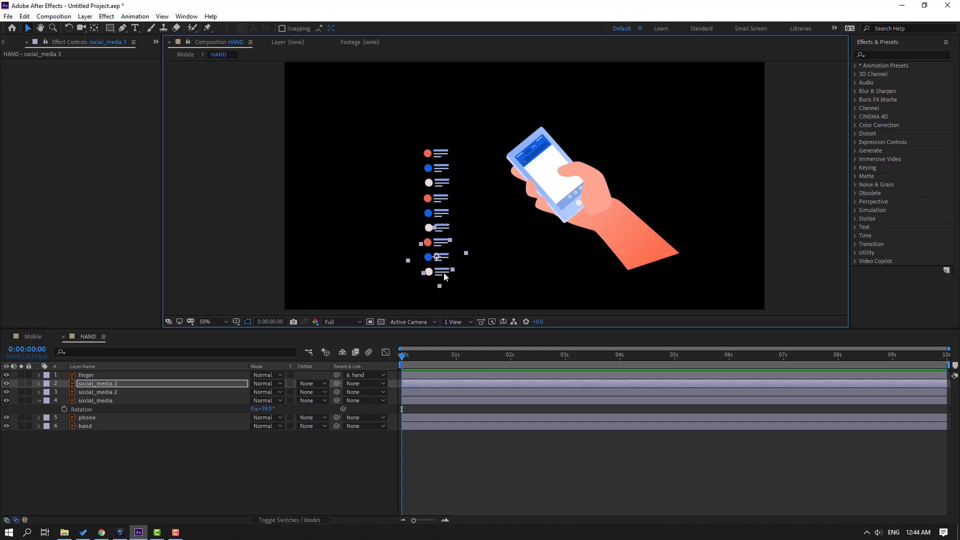
- Duplicate social_media 3 and raise the new copy above the original social_media rows, keeping the list's spacing even
key("ctrl+d")
scroll(467, 263, "down", 1)
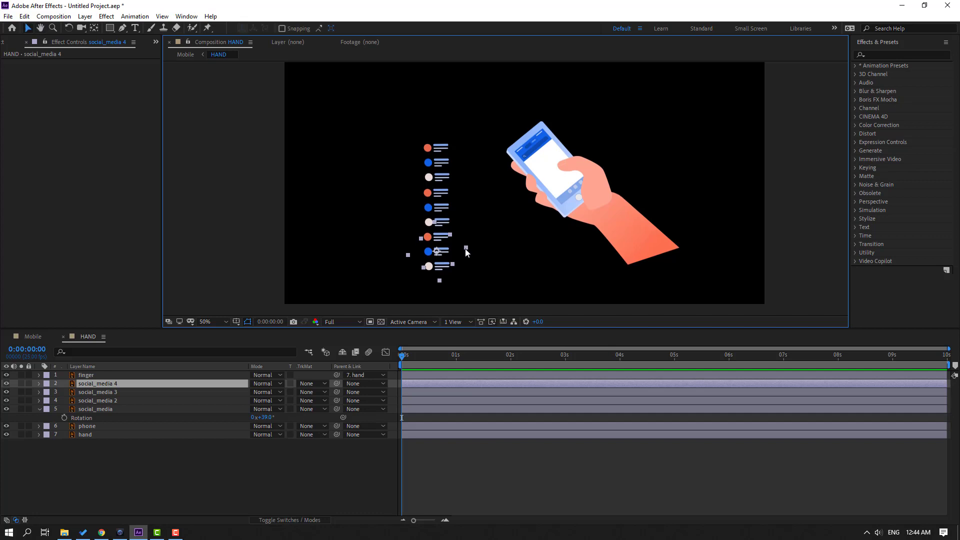
key("shift+Up")
key("shift+Up")
key("shift+Up")
key("shift+Up")
key("shift+Up")
key("shift+Up")
key("shift+Up")
key("shift+Up")
key("shift+Up")
key("shift+Up")
key("shift+Up")
key("shift+Up")
key("shift+Up")
key("shift+Up")
key("shift+Up")
key("shift+Up")
key("shift+Up")
key("shift+Up")
key("shift+Up")
key("shift+Up")
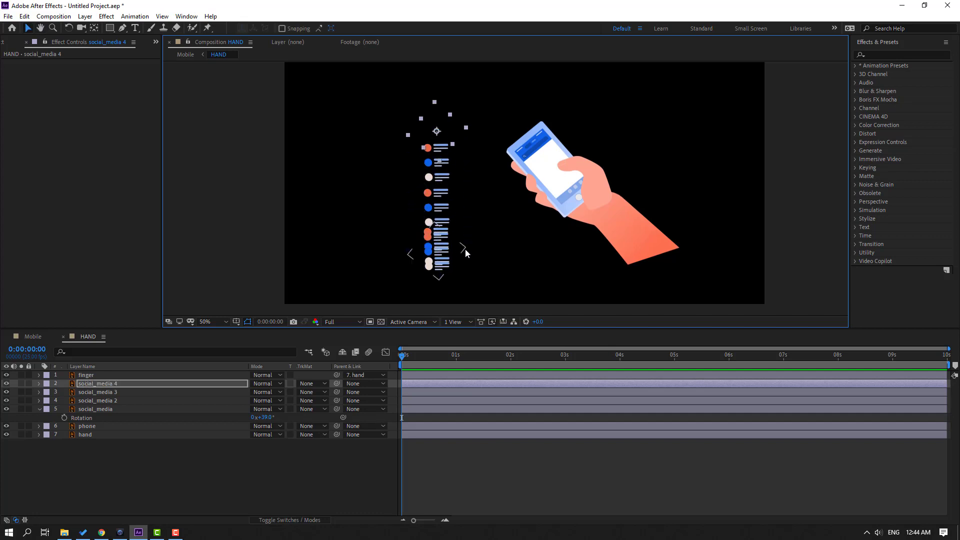
key("Down")
key("Down")
key("Down")
key("Down")
key("Down")
key("Down")
key("Down")
key("Down")
key("Down")
key("Down")
- Rename the topmost list copy, social_media 4, as MAIN
left_click(98, 383)
key("Return")
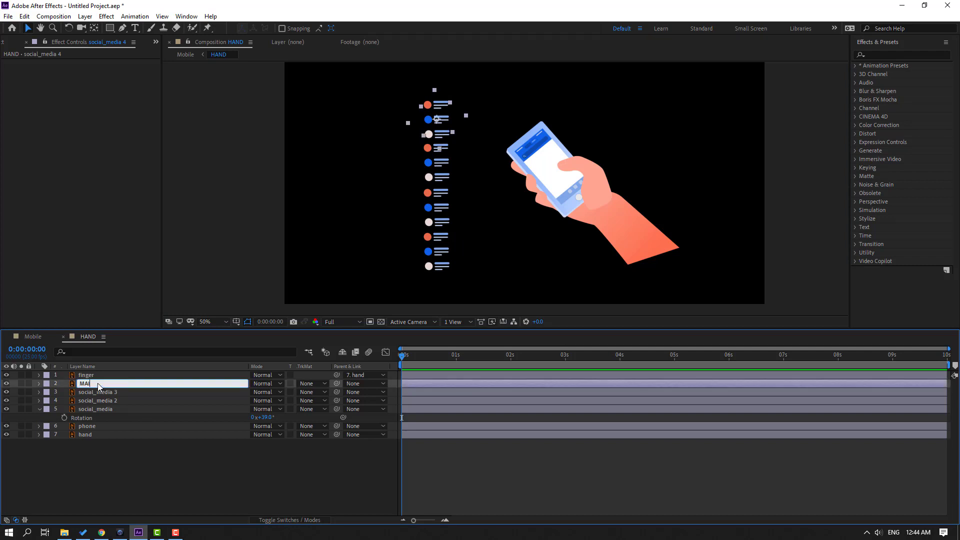
key("Return")
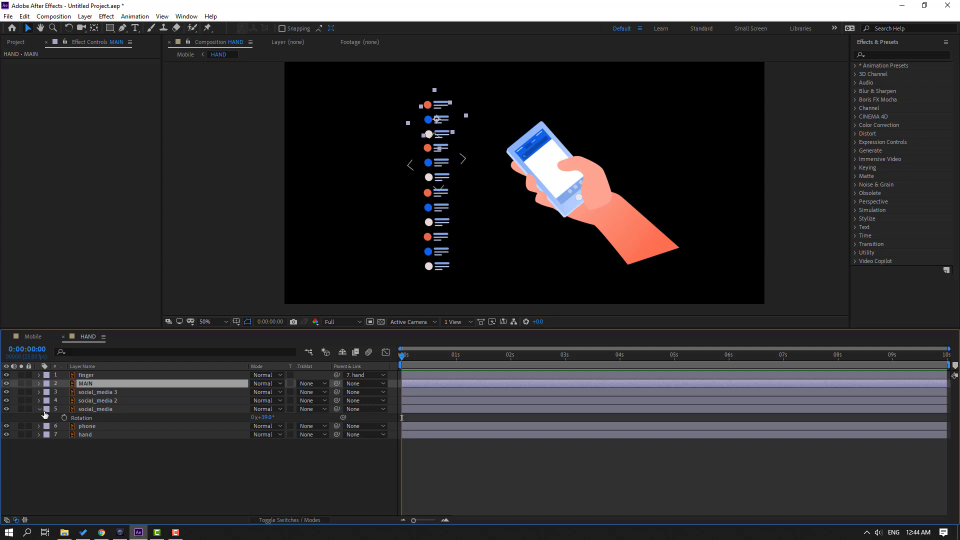
- Parent the social_media, social_media 2 and social_media 3 layers to MAIN
left_click(39, 409)
left_click(94, 393)
left_click(108, 402, "shift")
left_click(106, 408, "shift")
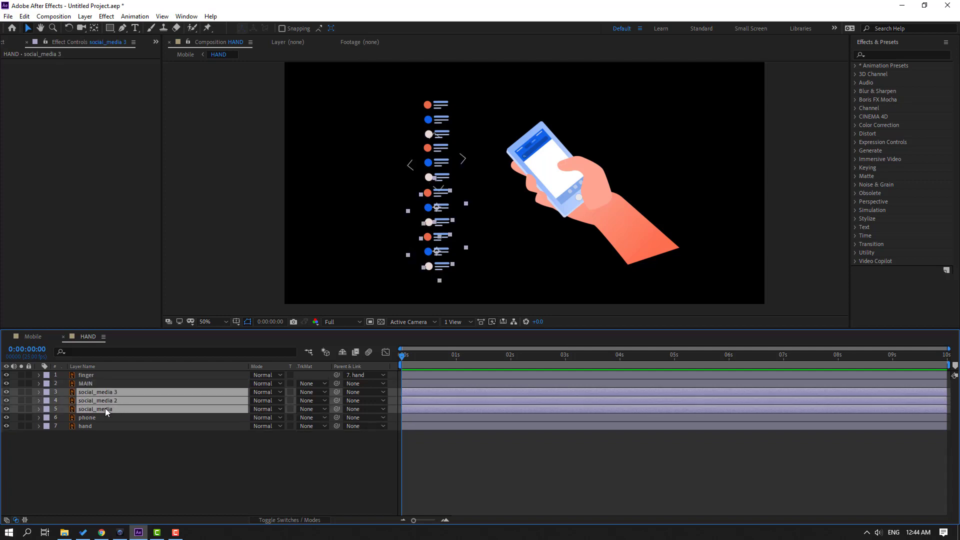
left_click_drag(338, 393, 88, 384)
- Pre-compose MAIN and the three social_media layers into a new composition named SOCIAL MEDIA
left_click(79, 384)
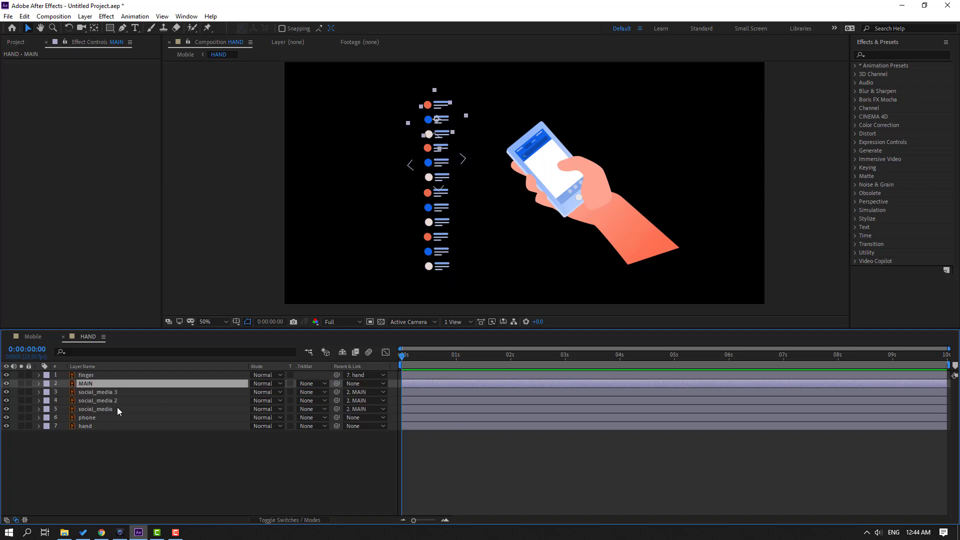
left_click(89, 409, "shift")
left_click(434, 160)
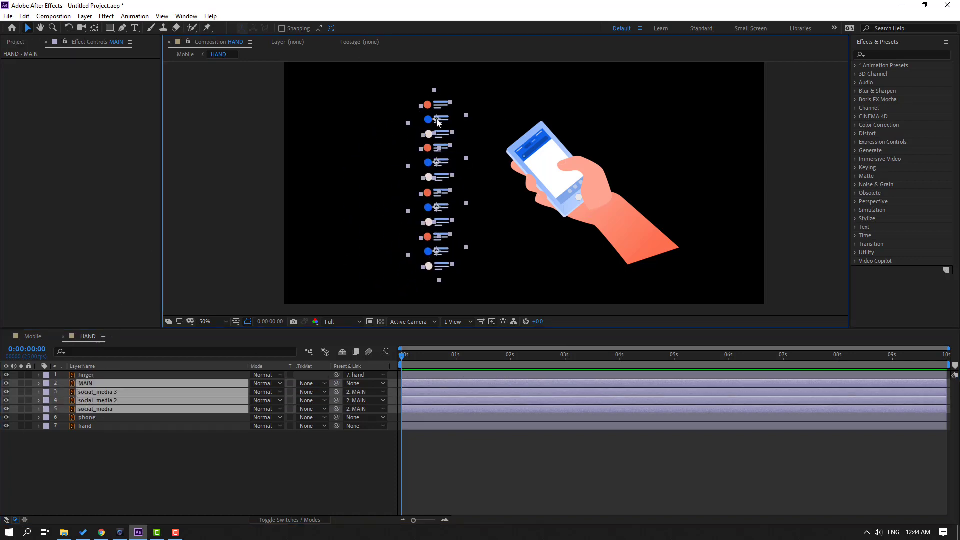
right_click(89, 392)
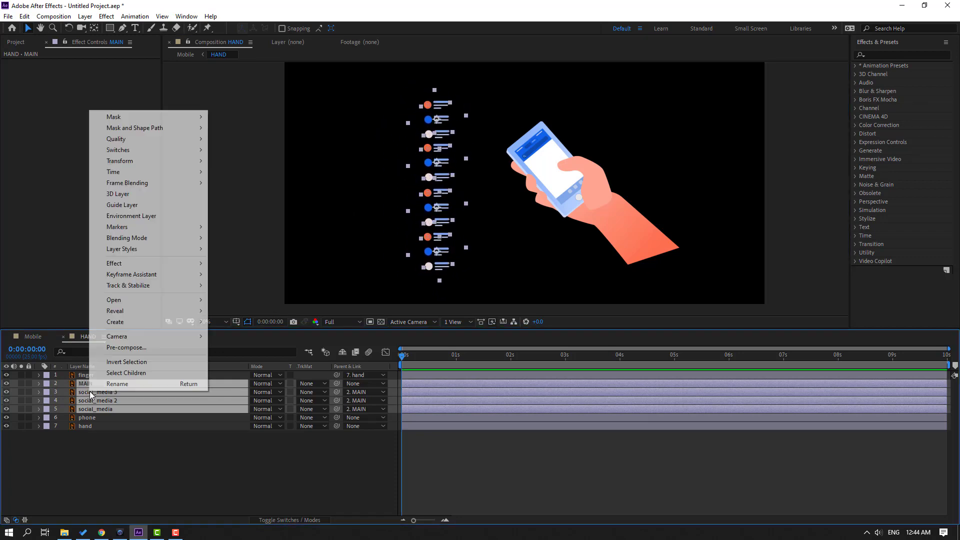
left_click(120, 348)
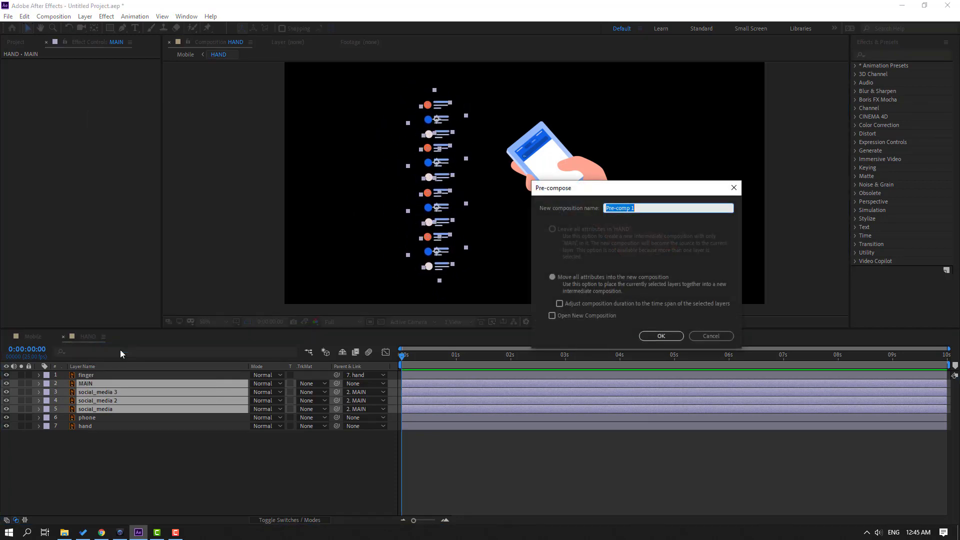
type("soci")
left_click(661, 336)
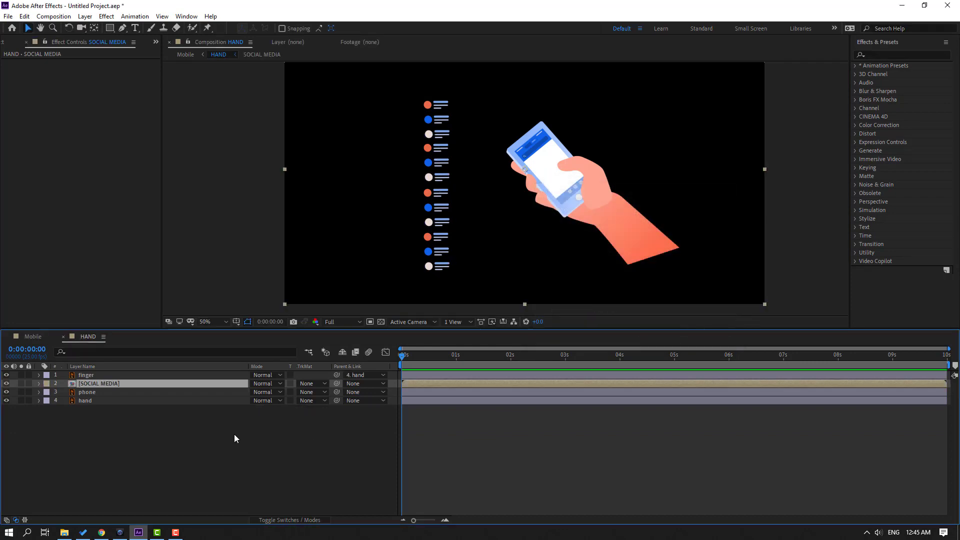
- Hide the SOCIAL MEDIA layer in the HAND composition
left_click(95, 400)
left_click(100, 385)
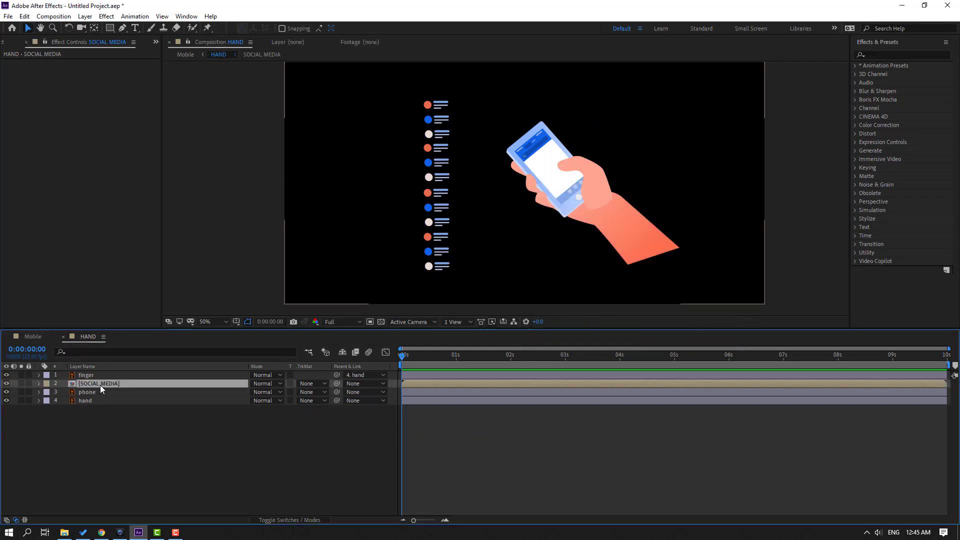
left_click(7, 383)
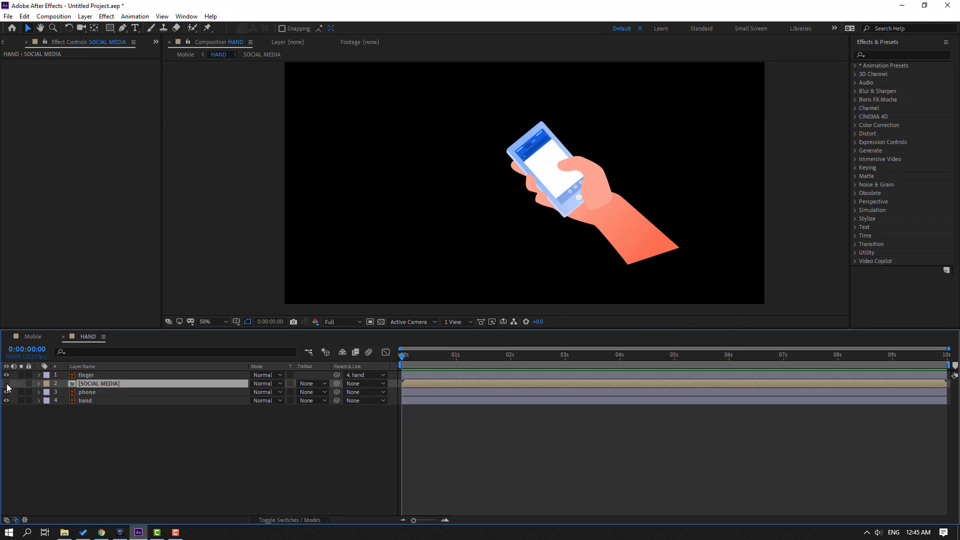
left_click(70, 449)
- Parent the phone layer to hand and the SOCIAL MEDIA layer to phone
left_click(89, 392)
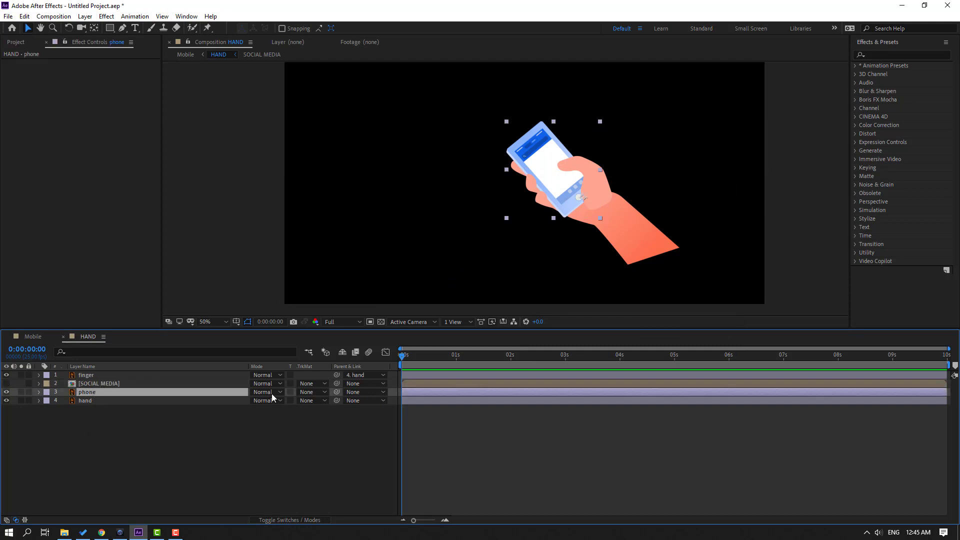
left_click_drag(336, 392, 93, 402)
left_click(112, 385)
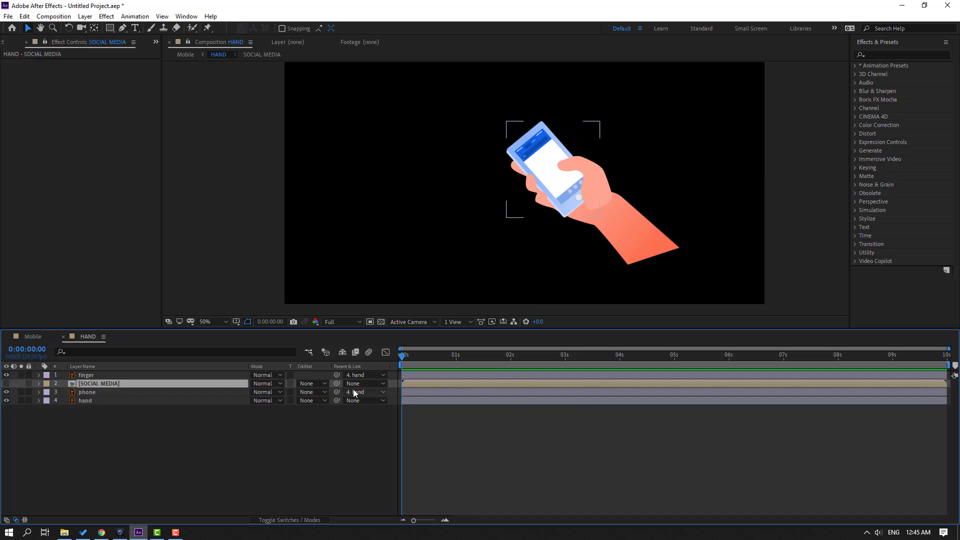
left_click_drag(336, 384, 85, 392)
left_click(112, 431)
- Start keyframing the hand layer's rotation at 0:00:00:00 with a value of -50°
left_click(101, 400)
key("r")
left_click(81, 410)
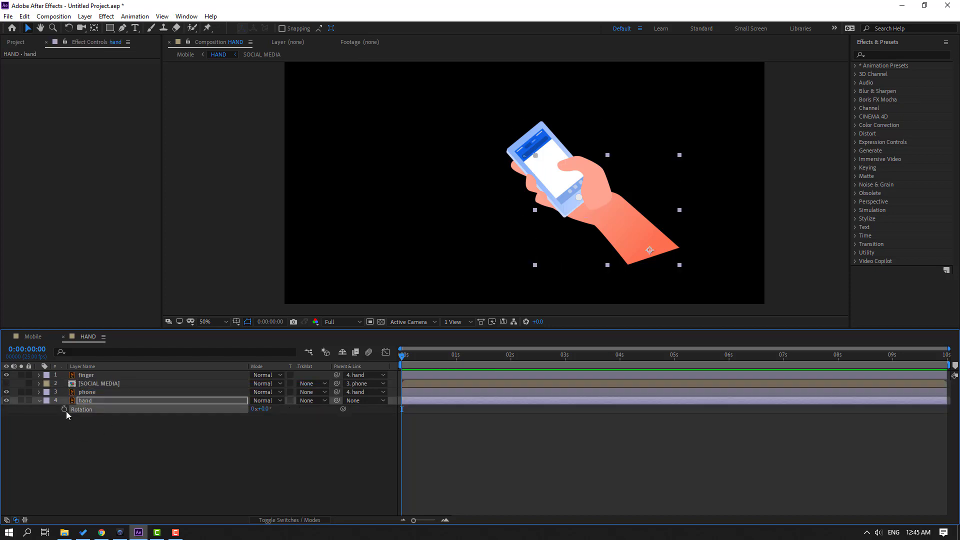
left_click(263, 409)
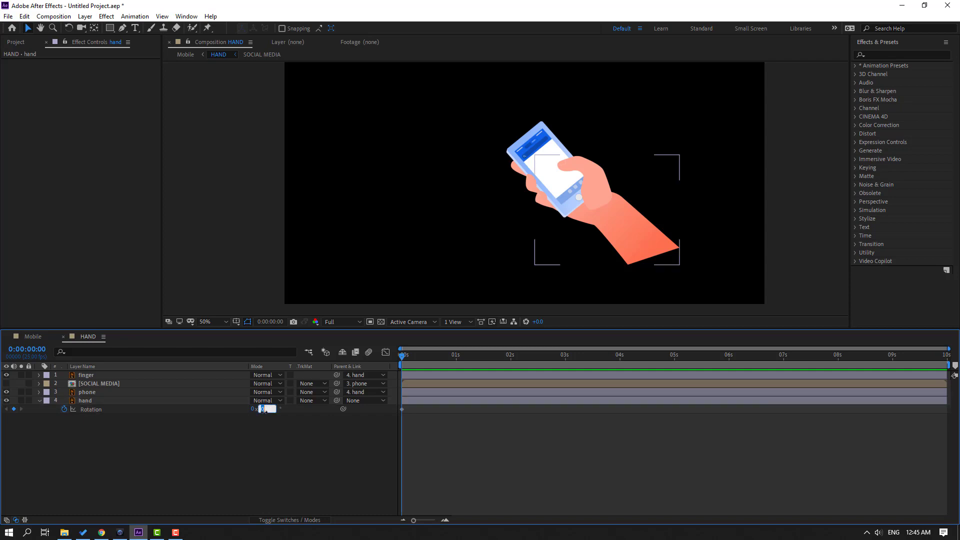
type("-50")
key("Return")
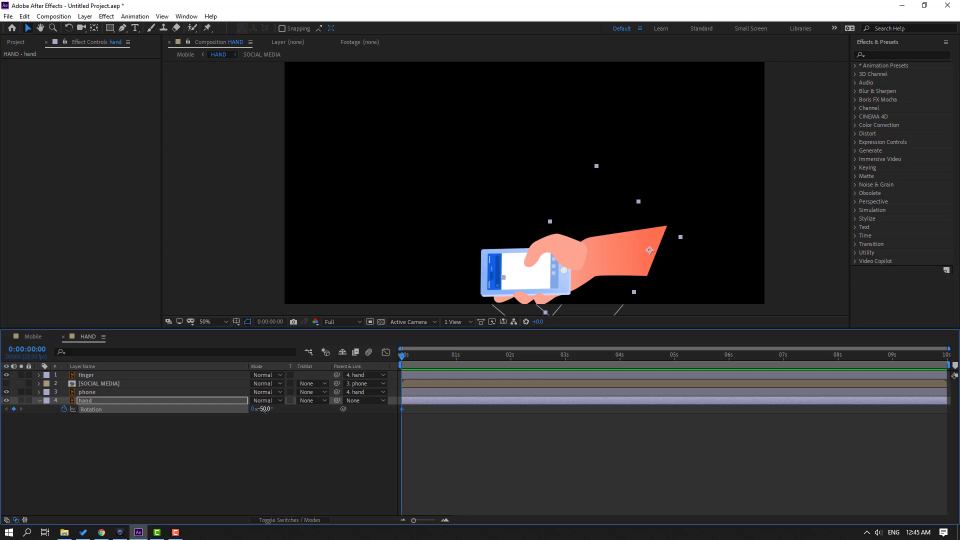
- Keyframe the hand's rotation at 25° on 0:00:00:10 and at -15° on 0:00:00:20
key("shift+Page_Down")
left_click(271, 430)
left_click(265, 409)
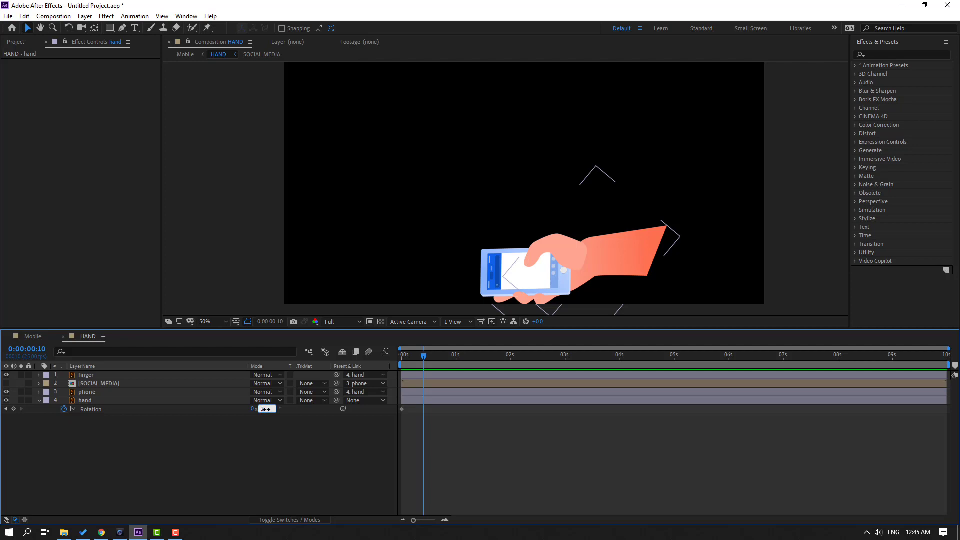
key("Return")
key("shift+Page_Down")
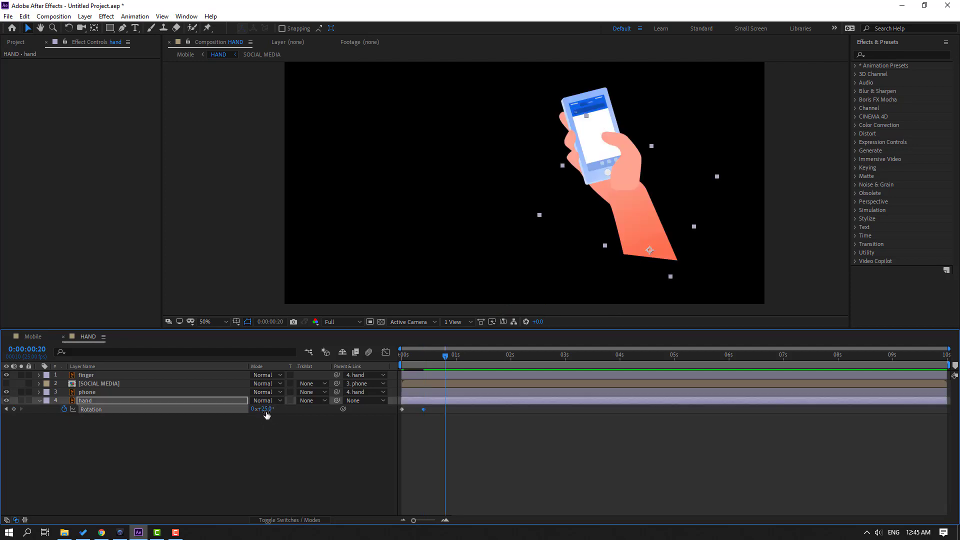
left_click(265, 409)
type("-15")
key("Return")
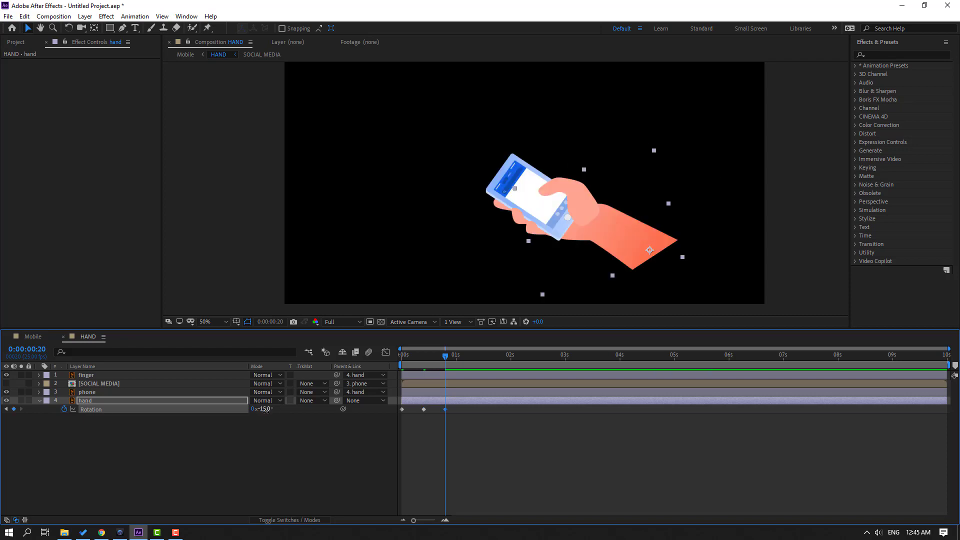
- Keyframe the hand's rotation at 10° on 0:00:01:05 and at -5° on 0:00:01:15
key("shift+Page_Down")
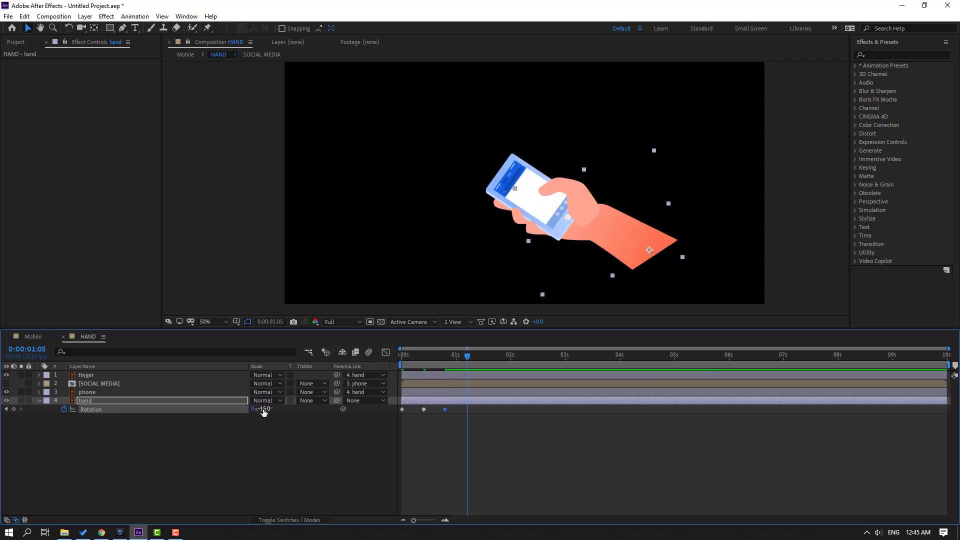
left_click(264, 410)
type("10")
key("Return")
key("shift+Page_Down")
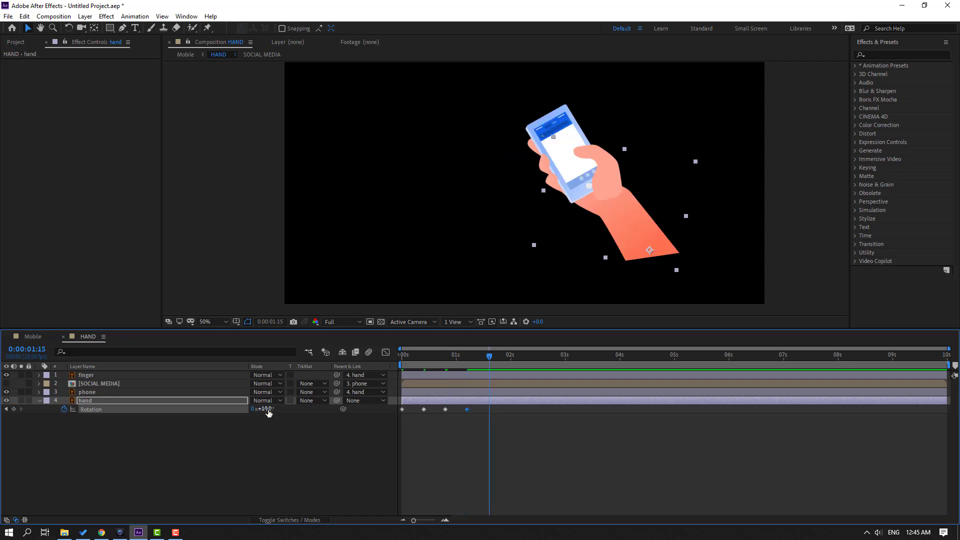
left_click(269, 410)
type("-5")
key("Return")
- Keyframe the hand's rotation at 2.5° on 0:00:02:00
key("shift+Page_Down")
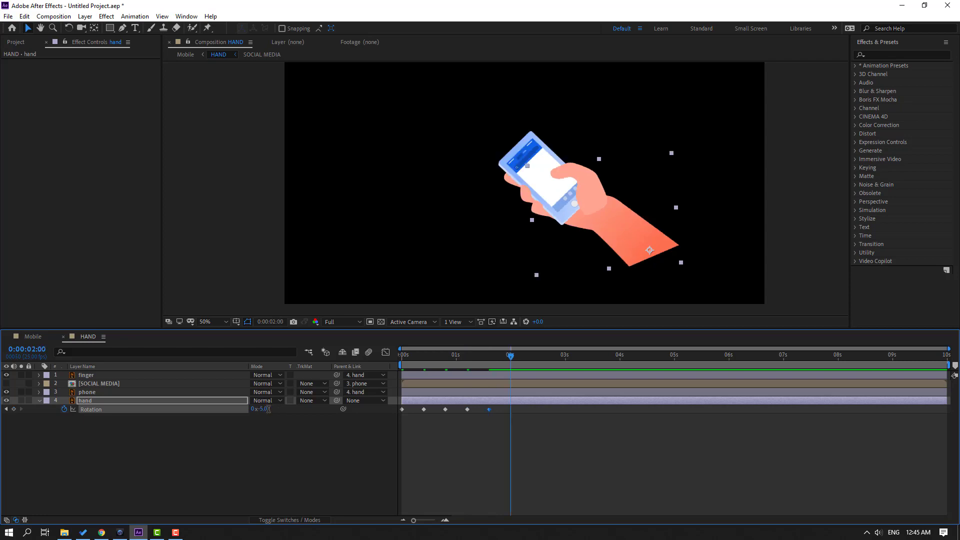
left_click(264, 409)
type("2.5")
key("Return")
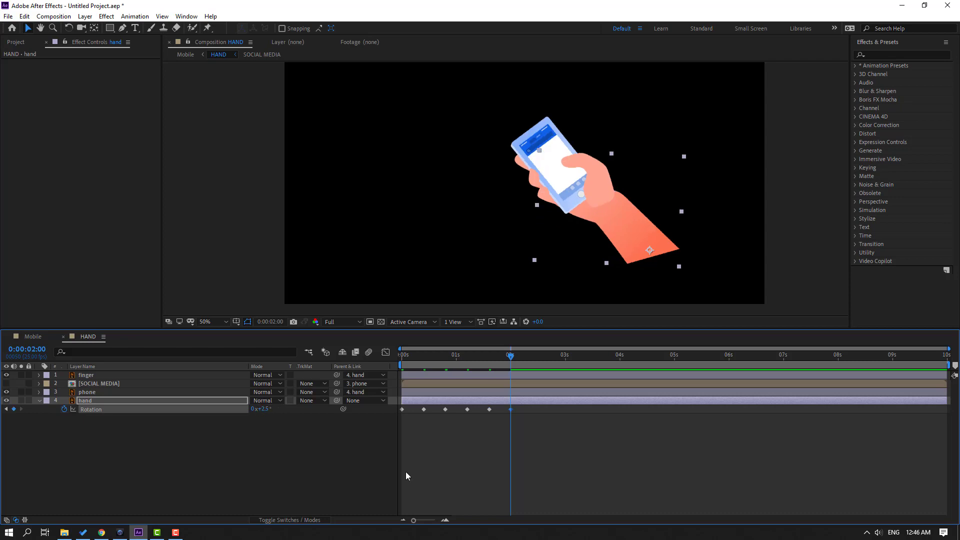
- Apply Easy Ease to all of the hand's rotation keyframes and preview the swing
left_click_drag(539, 432, 401, 413)
right_click(401, 412)
mouse_move(465, 401)
left_click(550, 433)
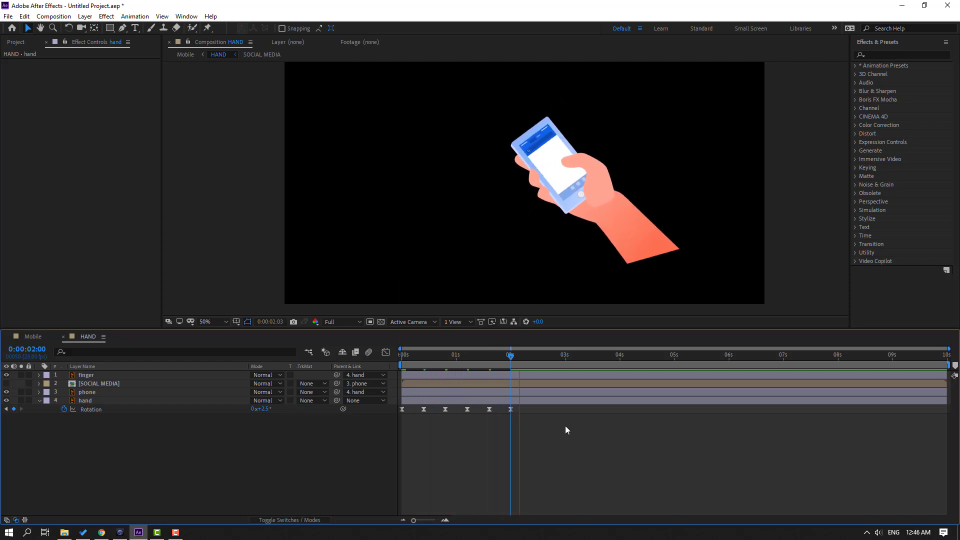
- Move the finger layer's anchor point to the base of the thumb, where it meets the wrist
mouse_move(509, 351)
left_mouse_down()
mouse_move(488, 353)
mouse_move(524, 358)
left_mouse_up()
left_click(600, 171)
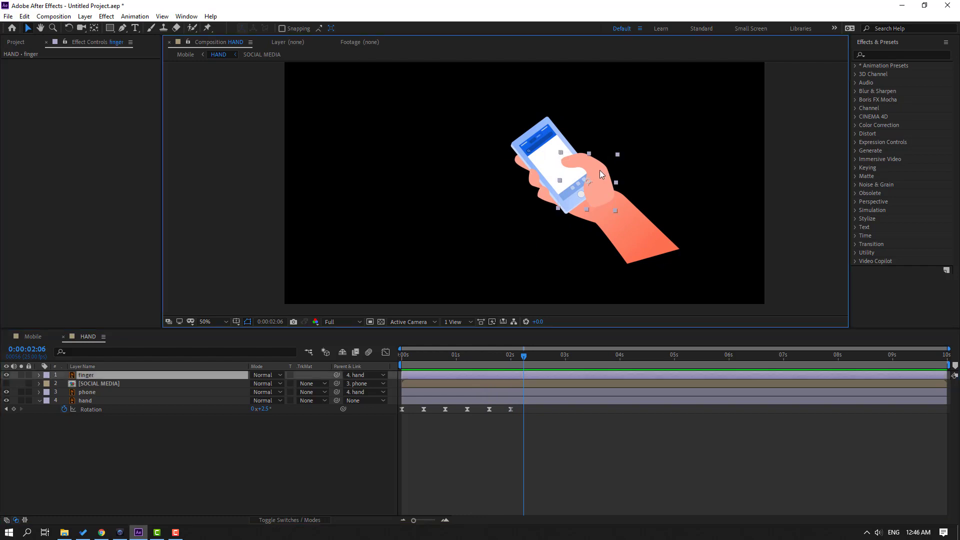
key("period")
left_click_drag(695, 175, 515, 209)
left_click(94, 28)
left_click(28, 29)
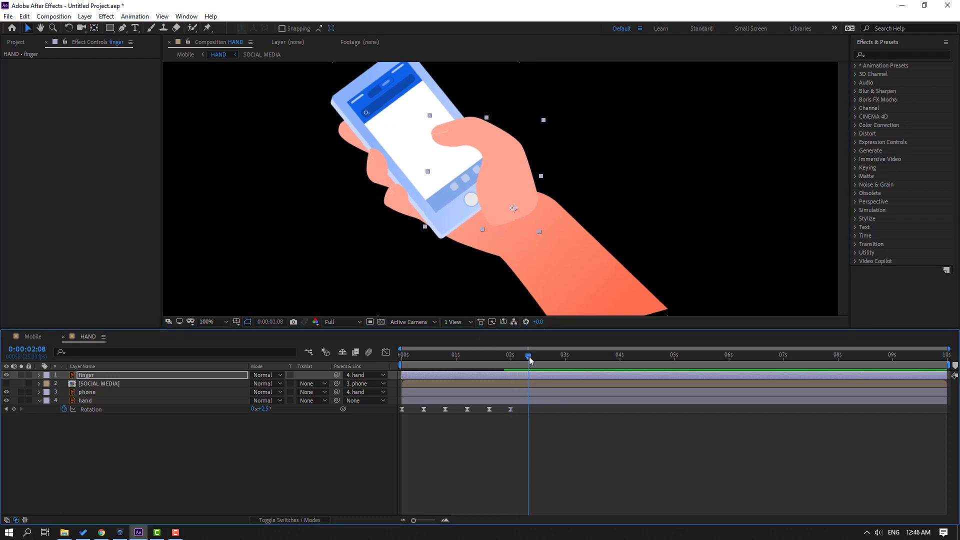
- Keyframe the finger's rotation at 0° on 0:00:02:07 and at -23° on 0:00:02:16
left_click(503, 356)
key("space")
key("r")
left_click(64, 384)
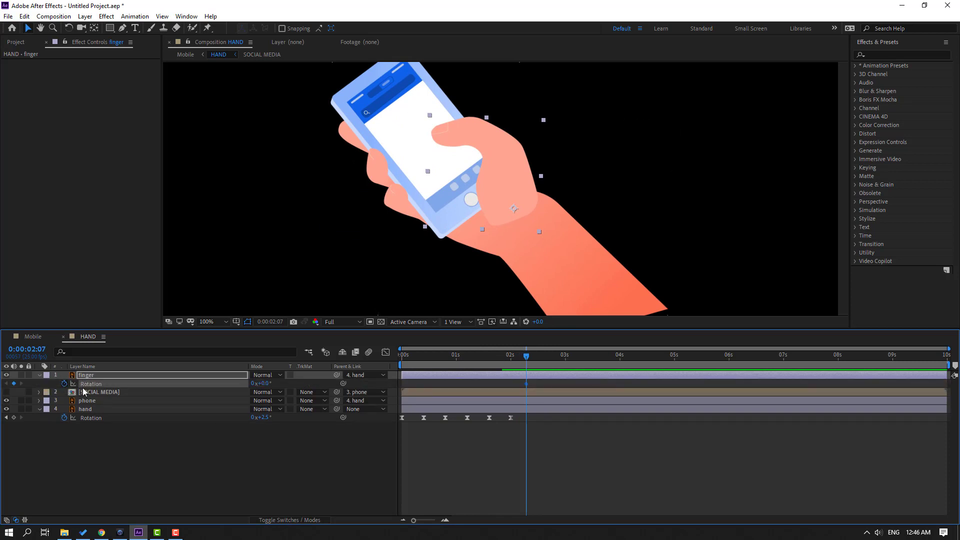
left_click_drag(528, 358, 546, 358)
left_click_drag(261, 383, 253, 381)
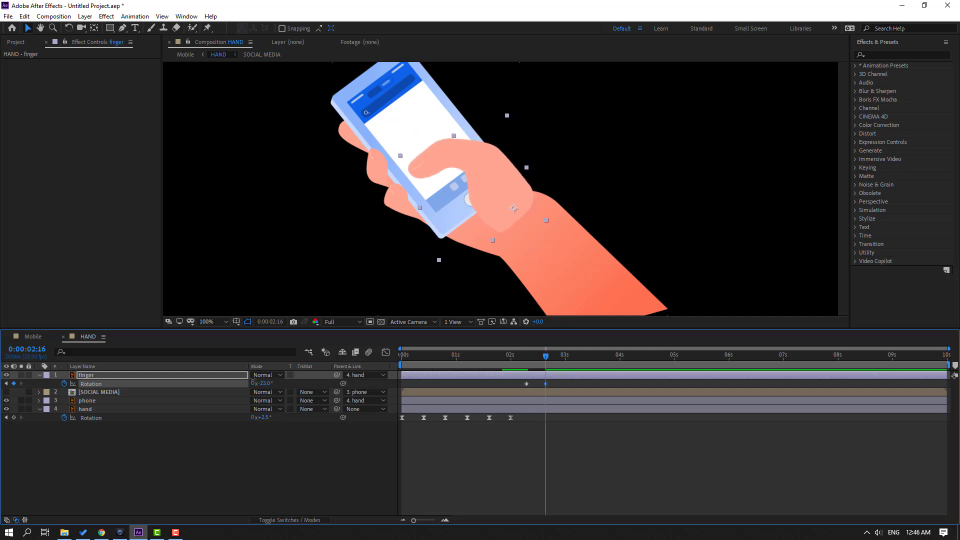
- Keyframe the finger's current position at 0:00:02:07 and shift it to about 276, 197 at 0:00:02:16
key("shift+p")
left_click(528, 357)
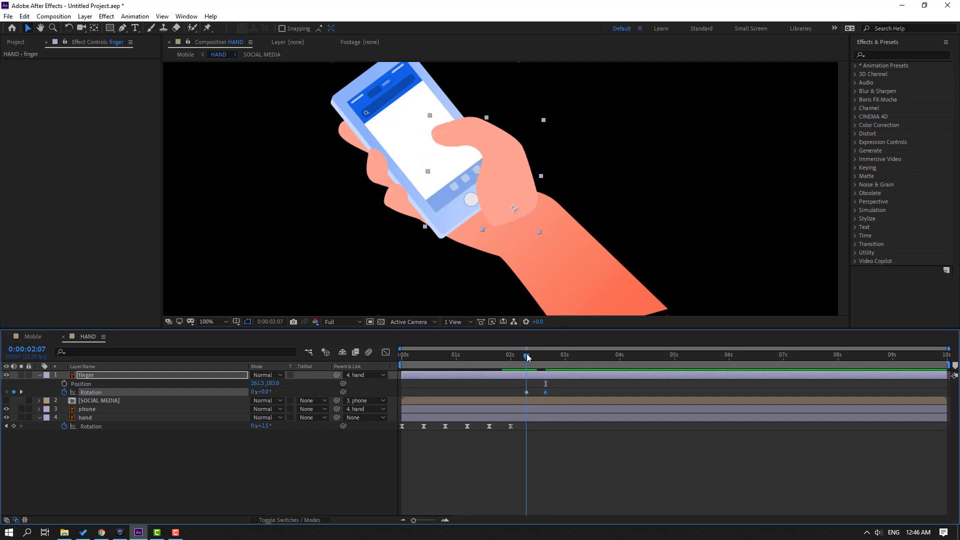
left_click(64, 383)
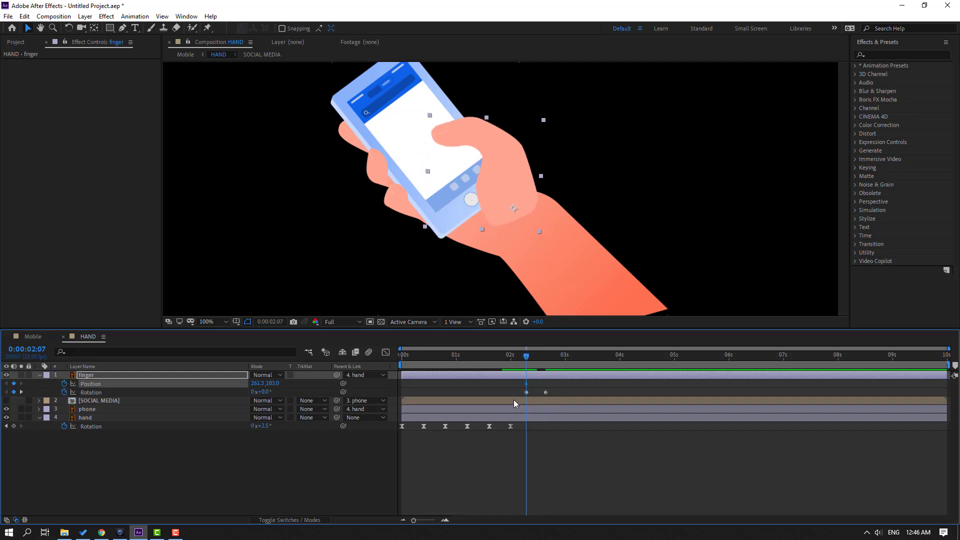
left_click(535, 356)
left_click_drag(541, 358, 550, 358)
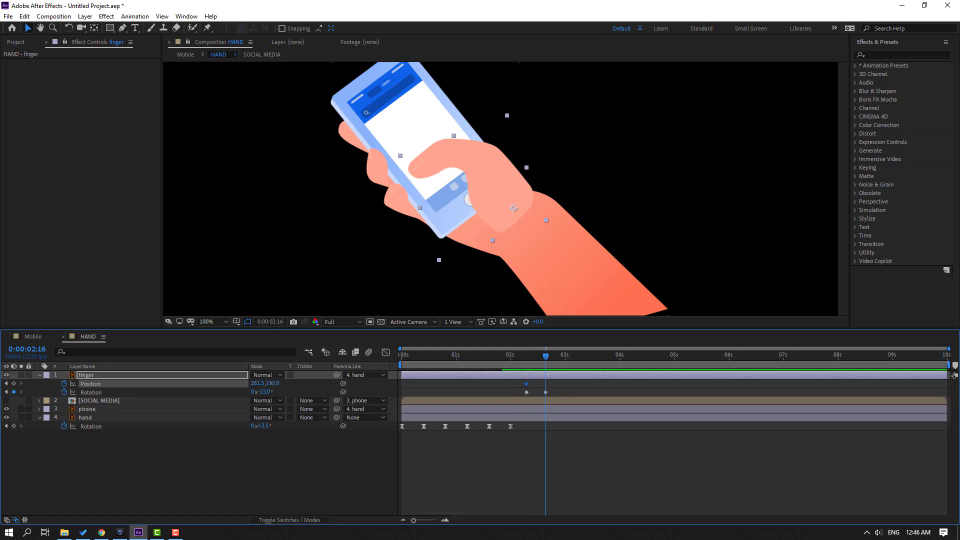
left_click_drag(271, 383, 258, 375)
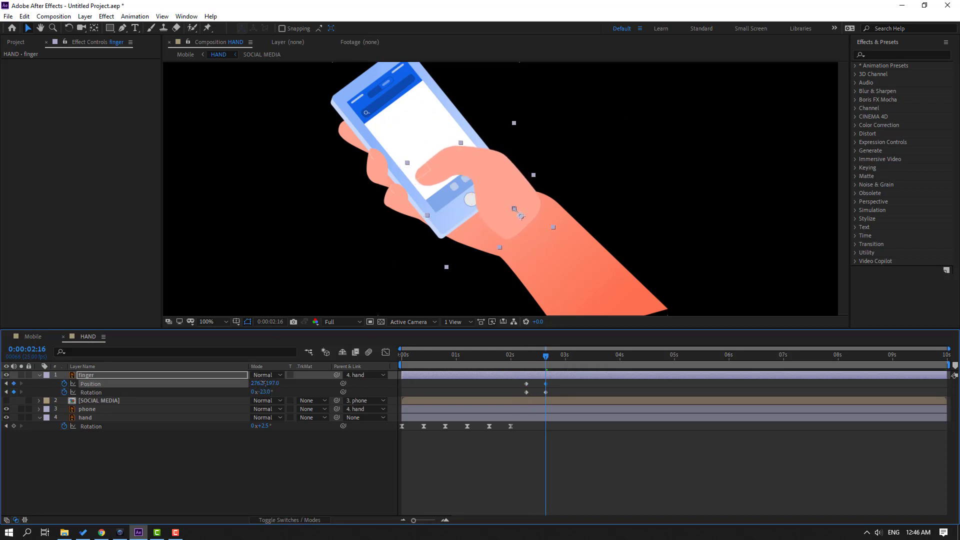
- At 0:00:03:00, keyframe the finger's rotation at 4° and its position at about 261, 175
left_click(516, 356)
left_click_drag(515, 356, 566, 358)
mouse_move(265, 392)
left_mouse_down()
mouse_move(278, 392)
mouse_move(253, 381)
left_mouse_up()
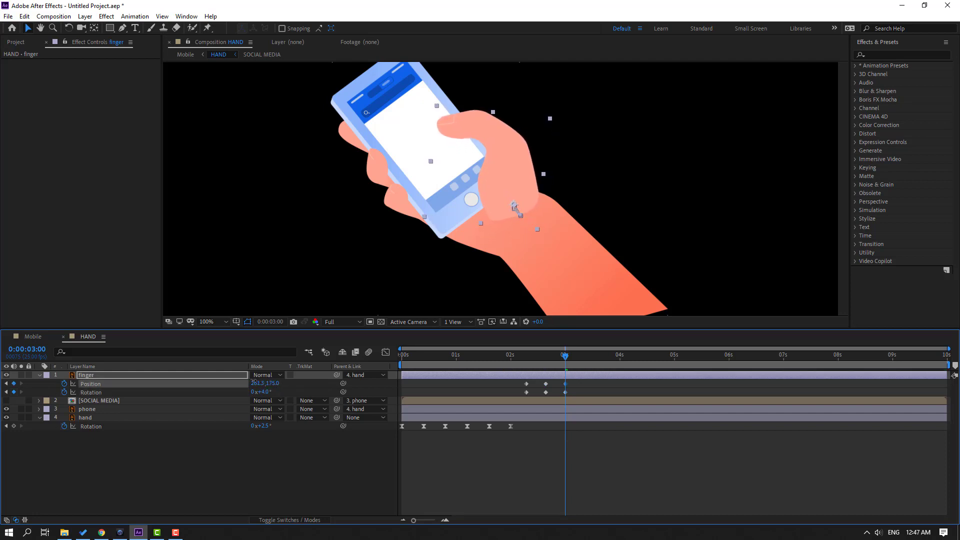
- Apply Easy Ease to all of the finger's position and rotation keyframes and preview the thumb movement
left_click_drag(532, 362, 528, 397)
key("j")
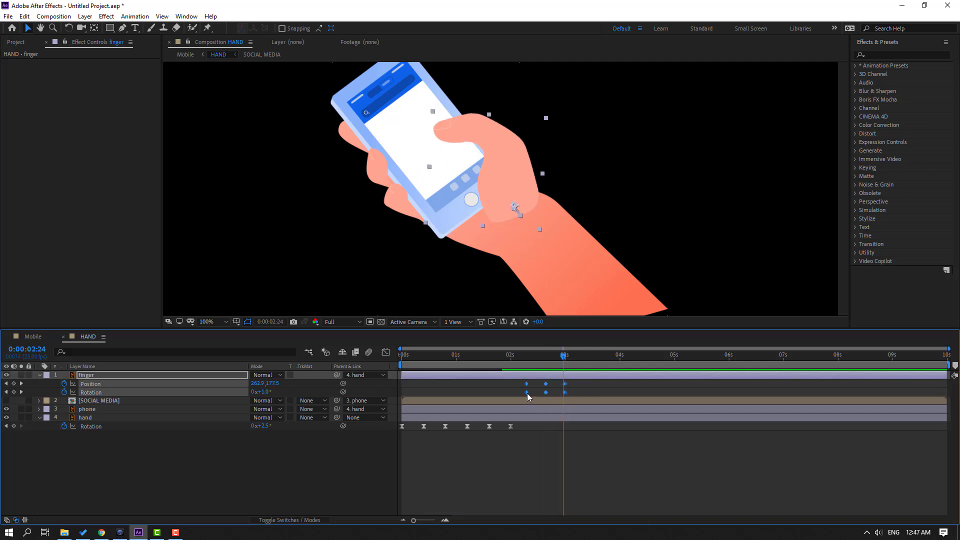
right_click(527, 397)
mouse_move(570, 515)
left_click(658, 451)
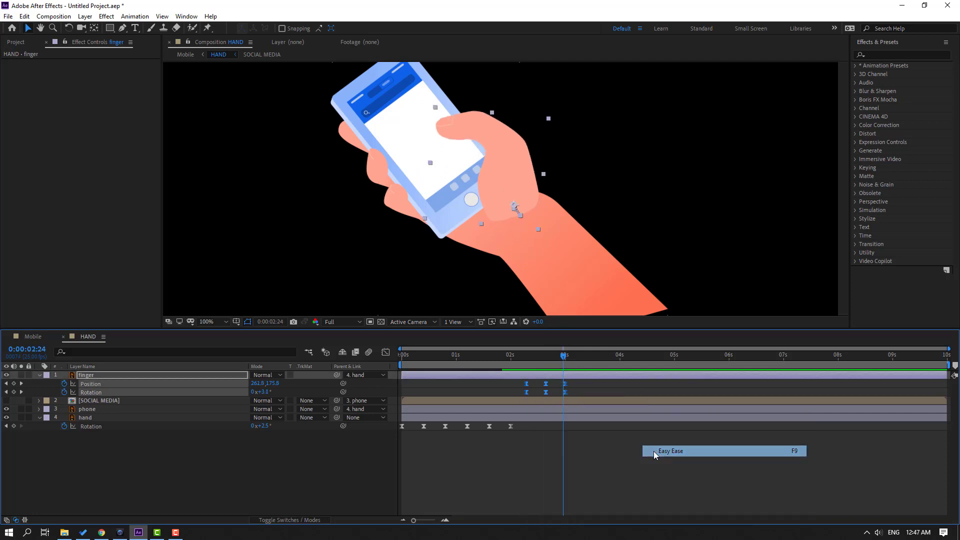
left_click(630, 440)
key("space")
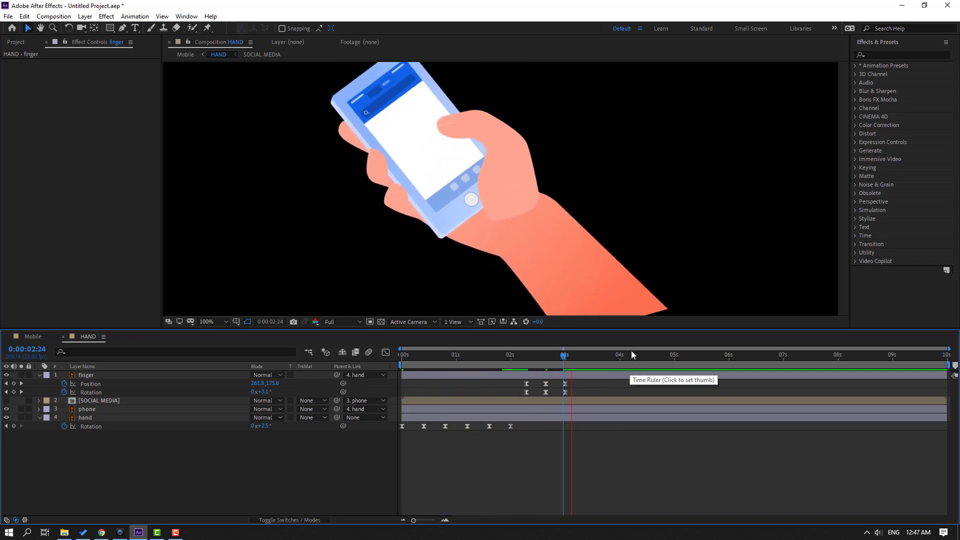
- Reshape the finger's position and rotation speed curves so the first move peaks early and eases slowly into the 0:00:02:16 keyframes
key("space")
left_click_drag(587, 384, 521, 396)
left_click(385, 353)
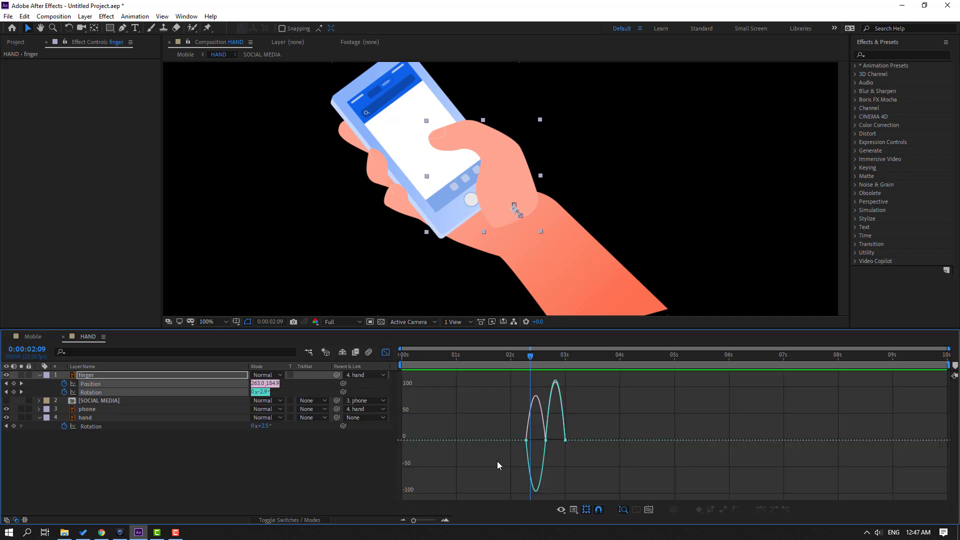
key("equal")
key("equal")
key("equal")
left_click_drag(589, 442, 560, 444)
key("minus")
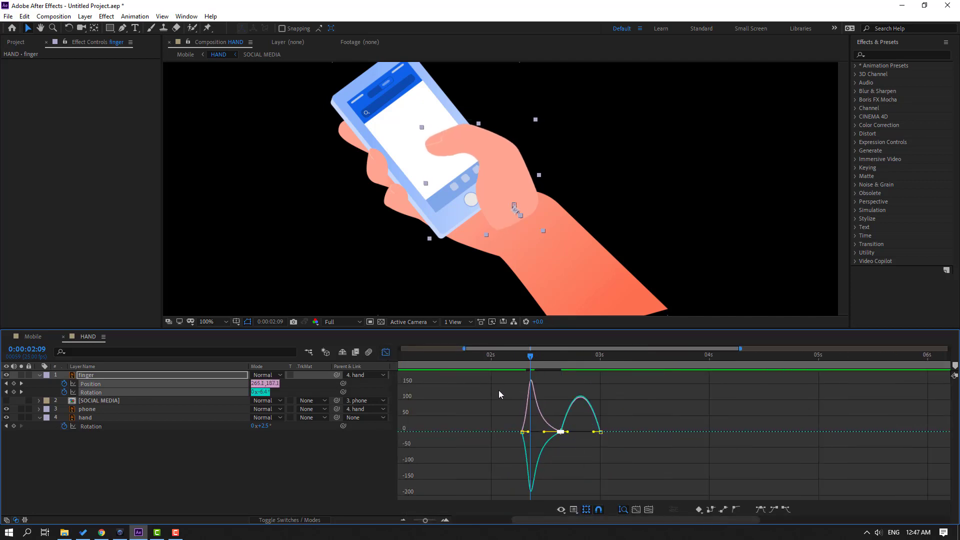
- Start the work area at 0:00:01:21 and preview the thumb's adjusted easing
left_click(474, 358)
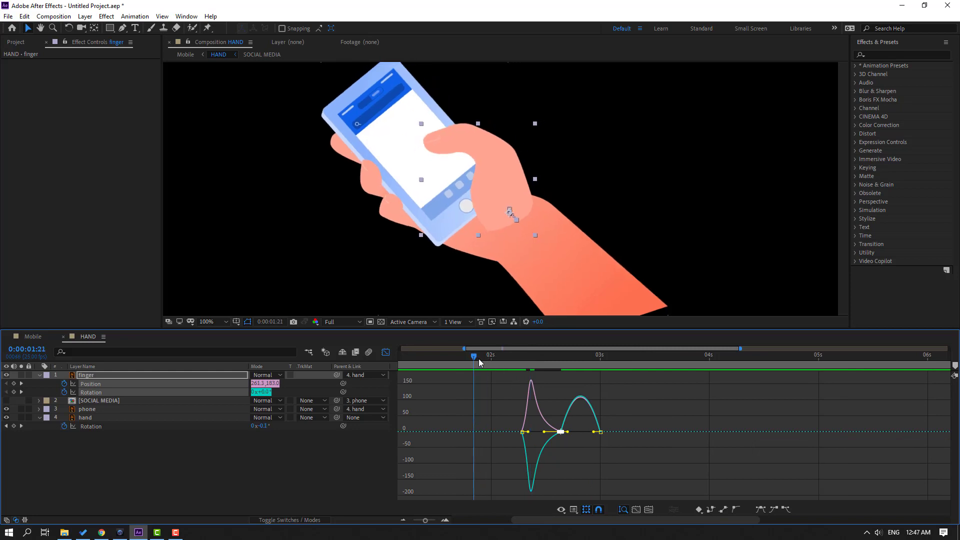
key("b")
key("space")
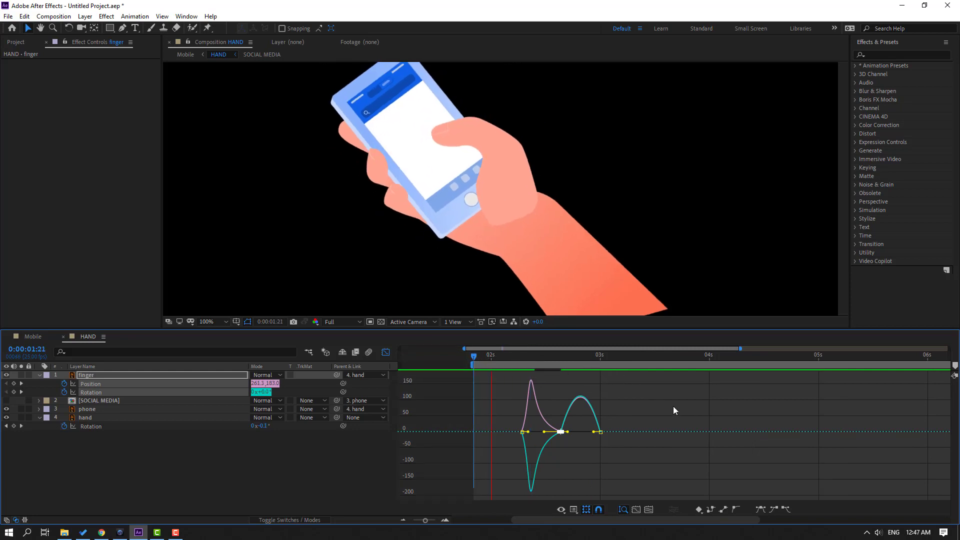
- Return to the keyframe view and keyframe the finger's rotation at -5° on 0:00:03:08
left_click_drag(505, 358, 635, 360)
left_click(386, 353)
left_click(265, 392)
type("-2")
key("Return")
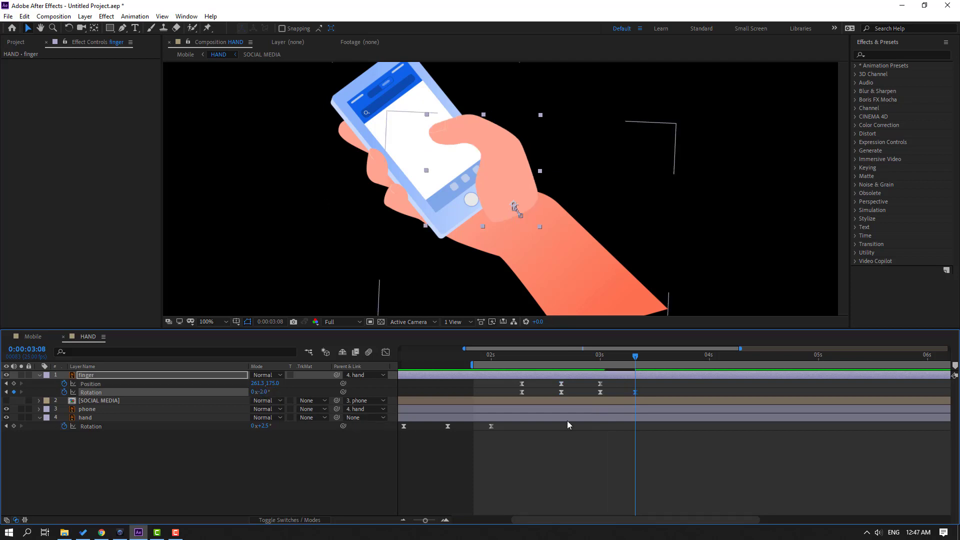
left_click(261, 393)
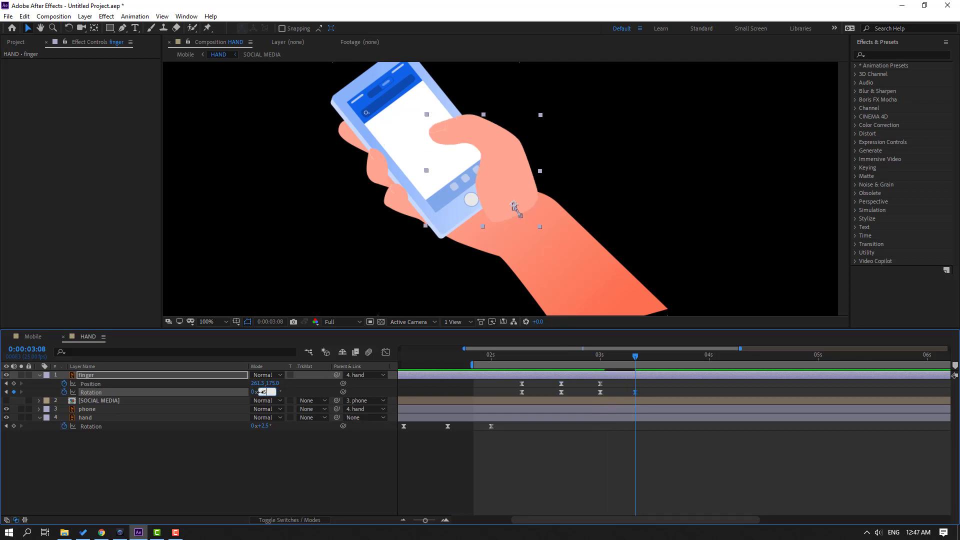
type("-5")
key("Return")
- Keyframe the finger's rotation at 0° on 0:00:03:14 and preview the thumb movement
left_click_drag(635, 358, 659, 364)
left_click(265, 392)
type("0")
key("Return")
key("space")
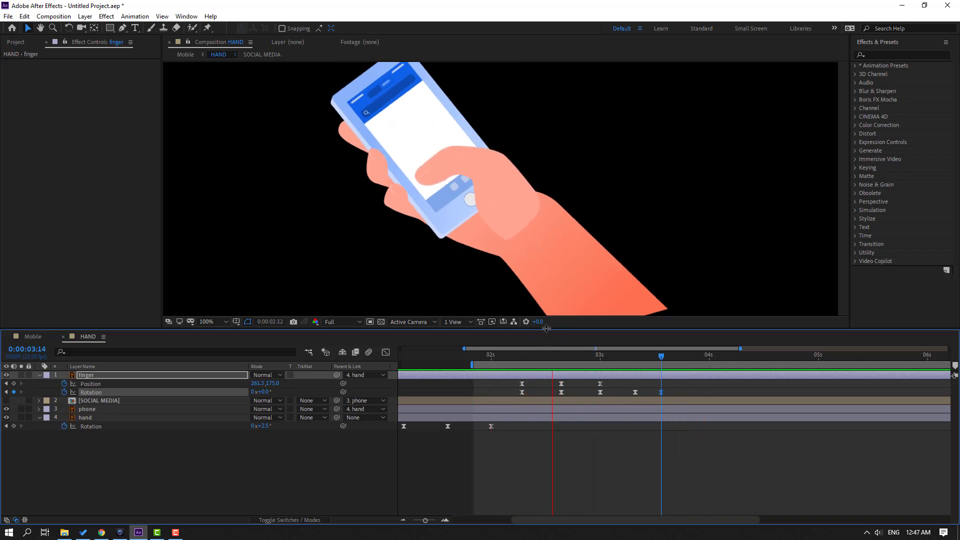
key("space")
- Stretch the finger's last three rotation keyframes so the final one falls at about 0:00:03:23, and preview the slower settle
left_click(592, 356)
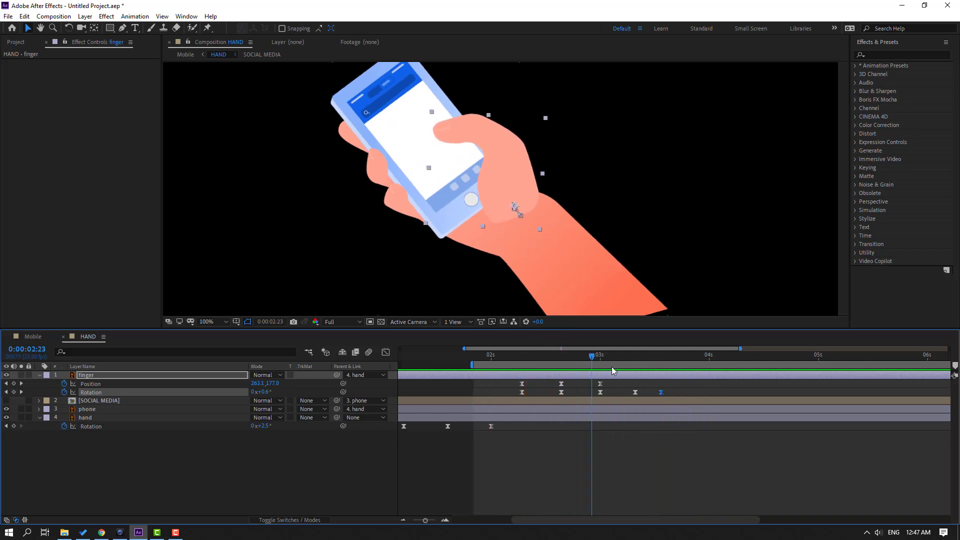
left_click_drag(679, 395, 594, 394)
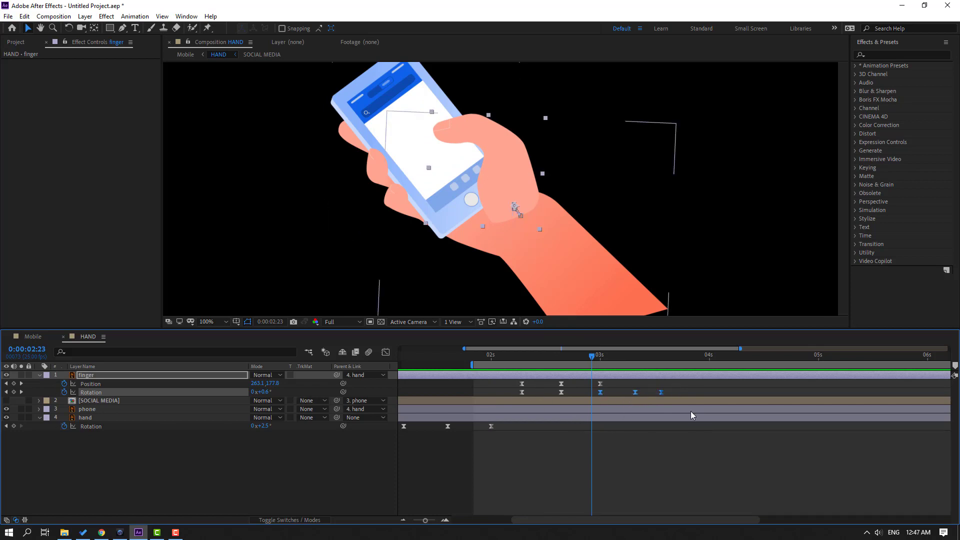
left_click_drag(661, 392, 701, 393)
key("space")
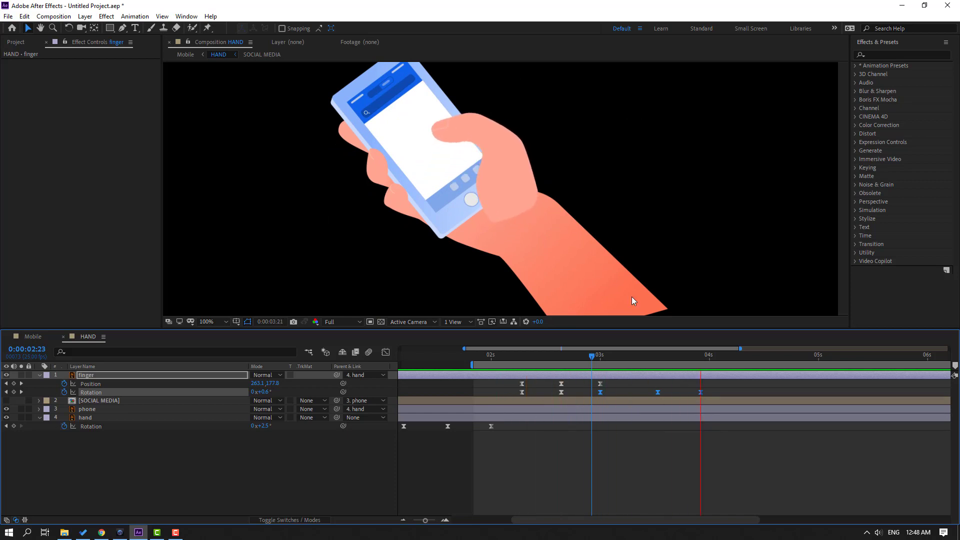
key("comma")
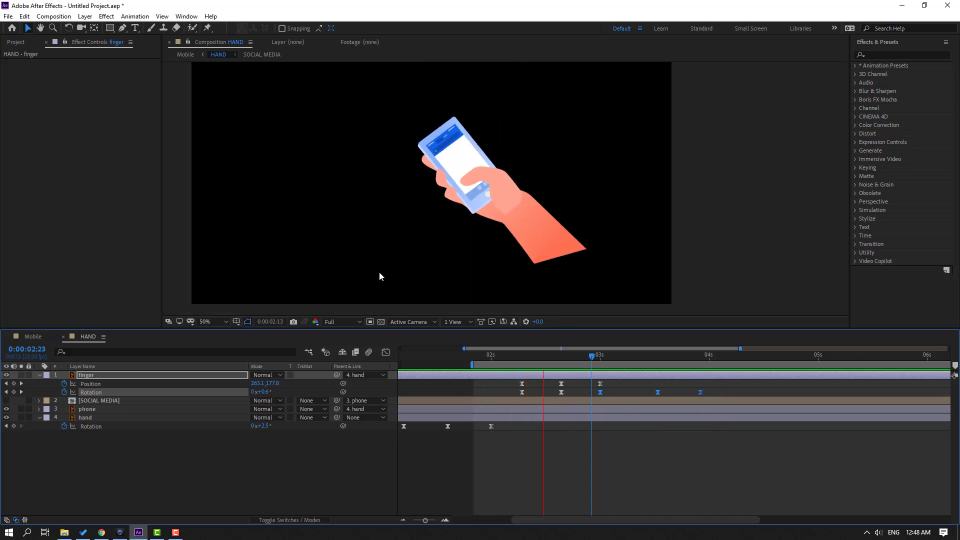
key("space")
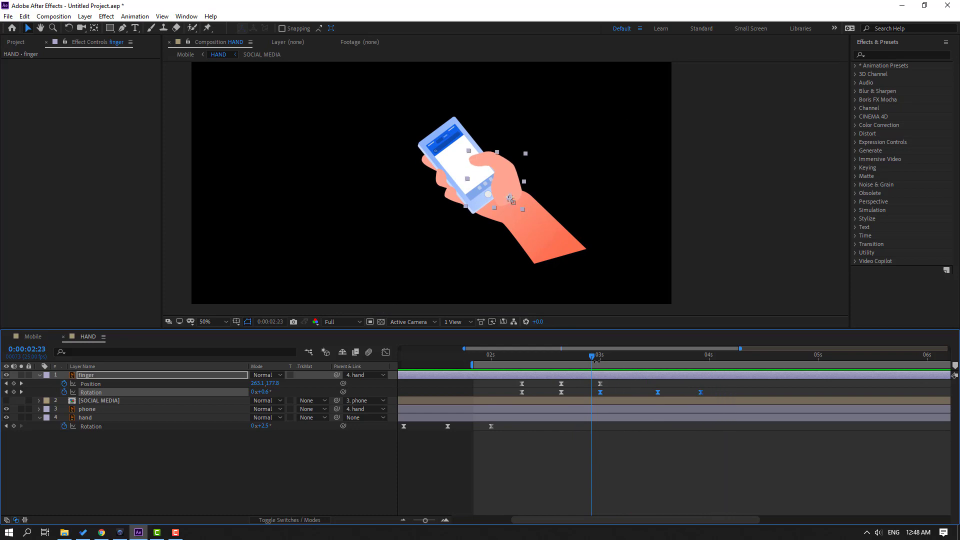
- Duplicate the finger's five rotation keyframes so the sequence repeats from 0:00:04:09
left_click(535, 357)
left_click_drag(558, 361, 748, 373)
key("F2")
left_click(13, 392)
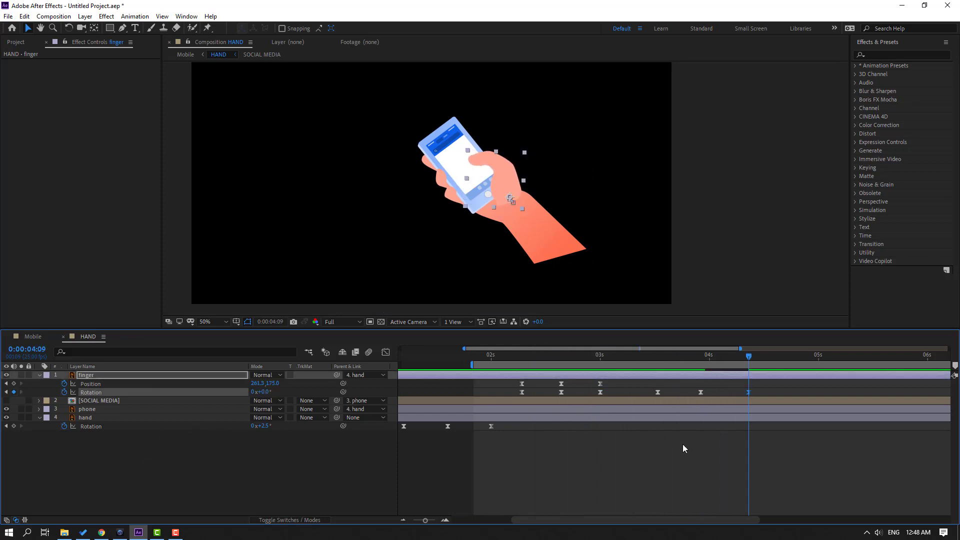
left_click_drag(708, 395, 516, 408)
key("minus")
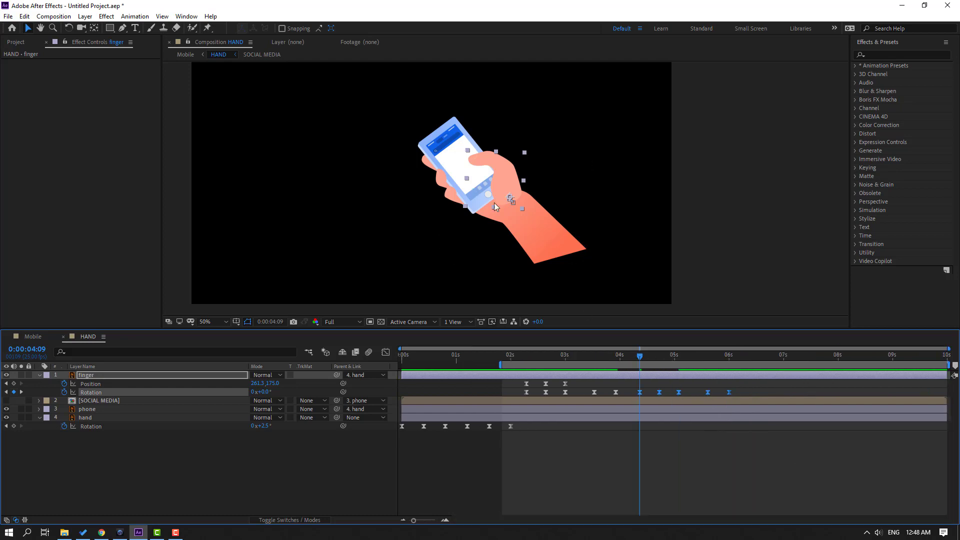
- Copy the finger's three position keyframes, paste them starting at about 0:00:04:08, and preview the repeated scroll movement
left_click_drag(606, 356, 702, 350)
left_click_drag(573, 385, 506, 383)
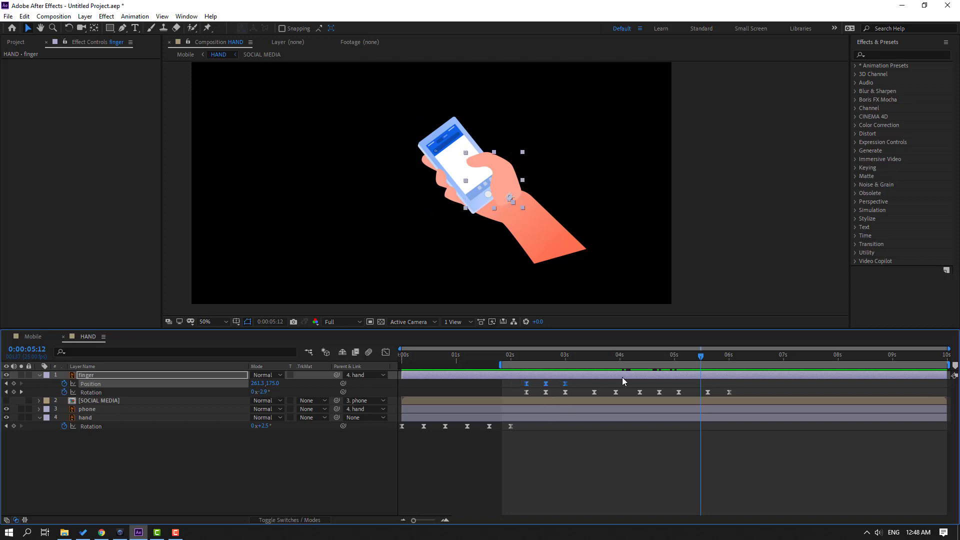
left_click_drag(587, 355, 637, 357)
key("ctrl+v")
key("space")
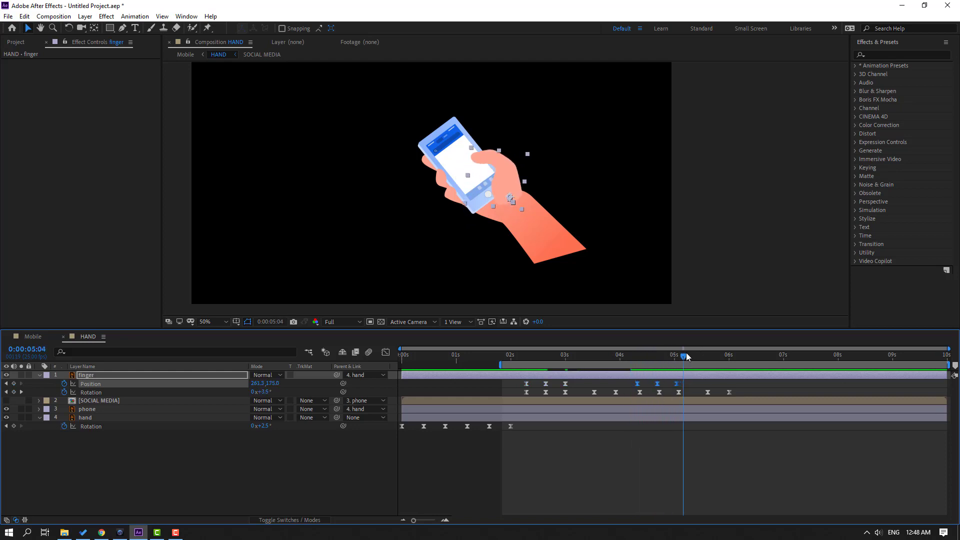
key("space")
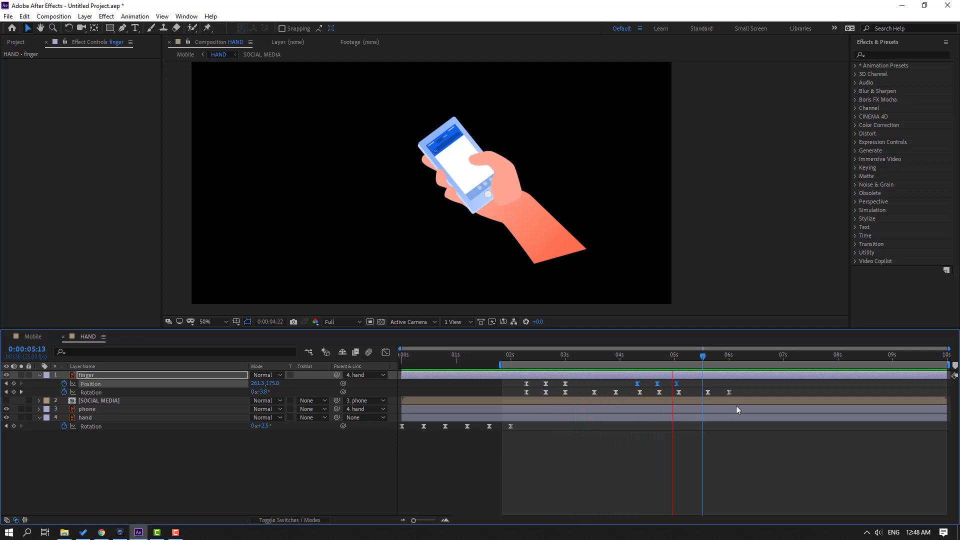
key("space")
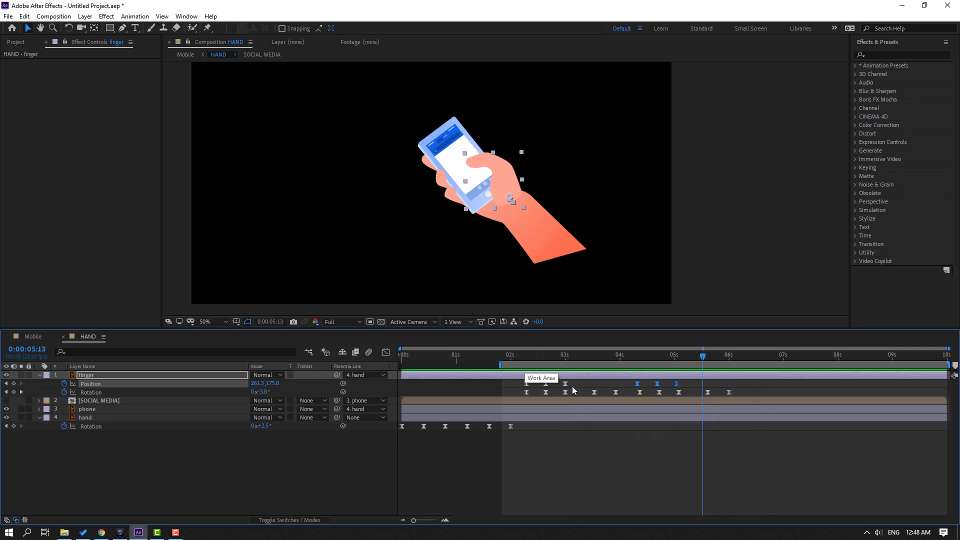
- Keyframe the hand's current rotation at 0:00:02:07 and set it to 0° at 0:00:02:16
left_click_drag(561, 355, 539, 356)
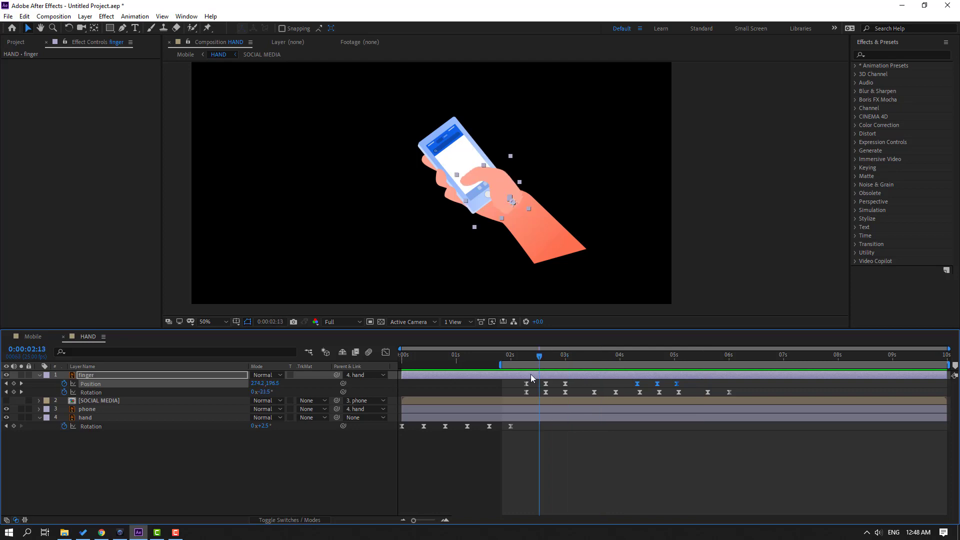
left_click(88, 418)
left_click_drag(505, 355, 546, 360)
left_click(14, 427)
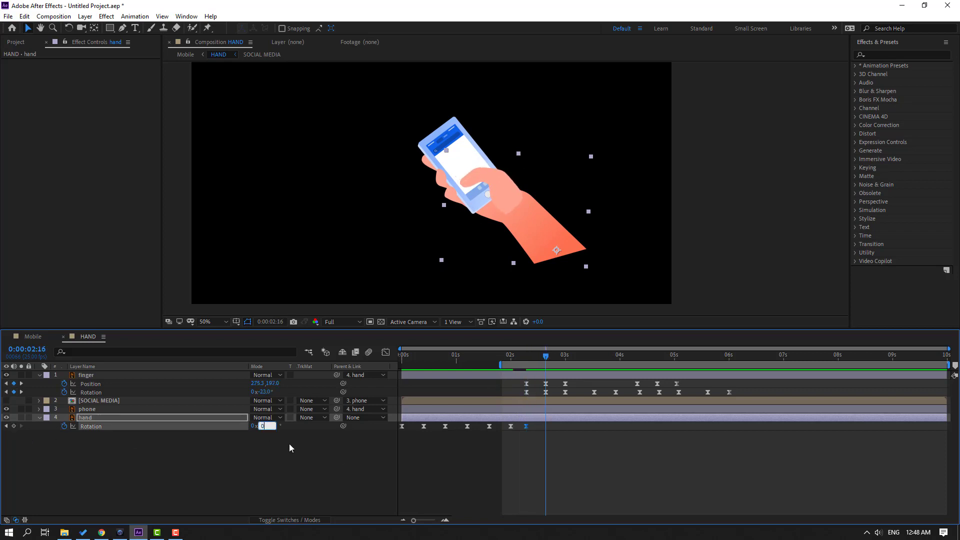
key("Return")
- Keyframe the hand's rotation at 2° on 0:00:03:00 and preview the hand movement
left_click_drag(547, 359, 565, 359)
left_click(264, 433)
type("2")
left_click(696, 499)
key("space")
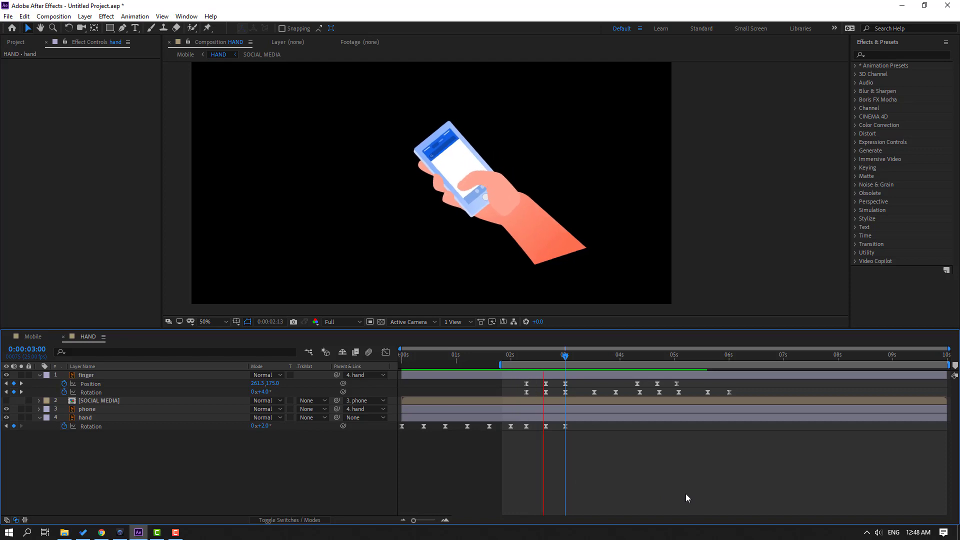
key("space")
- Keyframe the hand's current rotation at 0:00:04:09 and set it to -3° at 0:00:04:18
left_click_drag(573, 361, 638, 362)
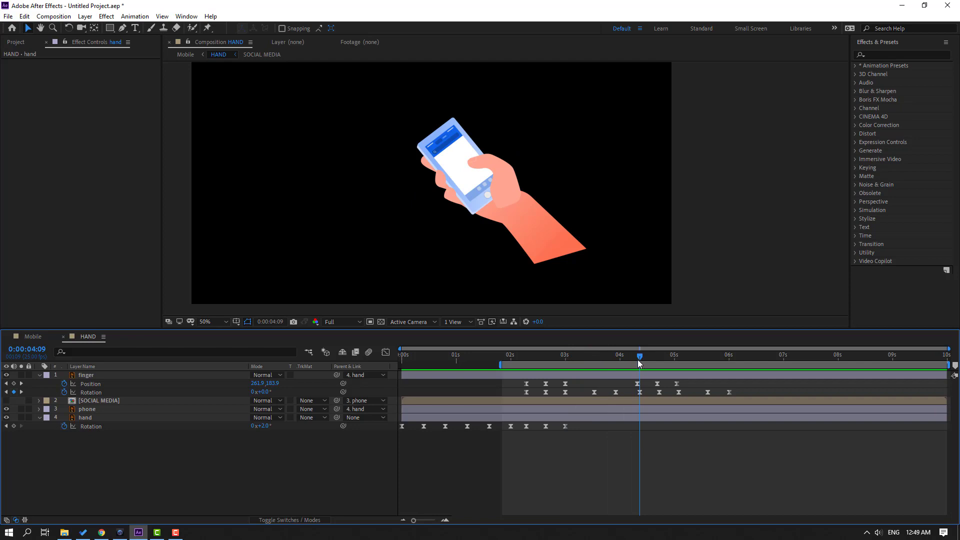
left_click(15, 429)
left_click_drag(644, 353, 659, 356)
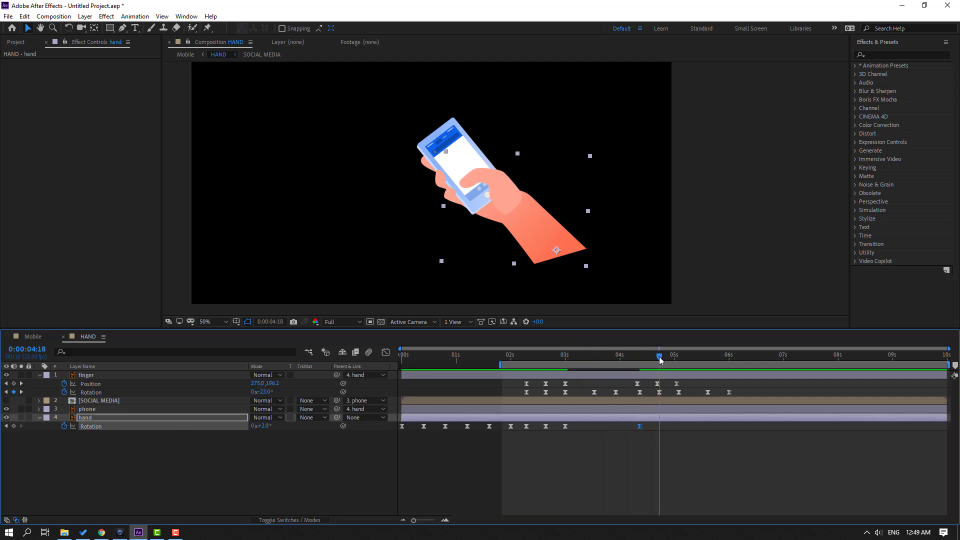
type("-5")
key("Return")
left_click_drag(635, 357, 660, 358)
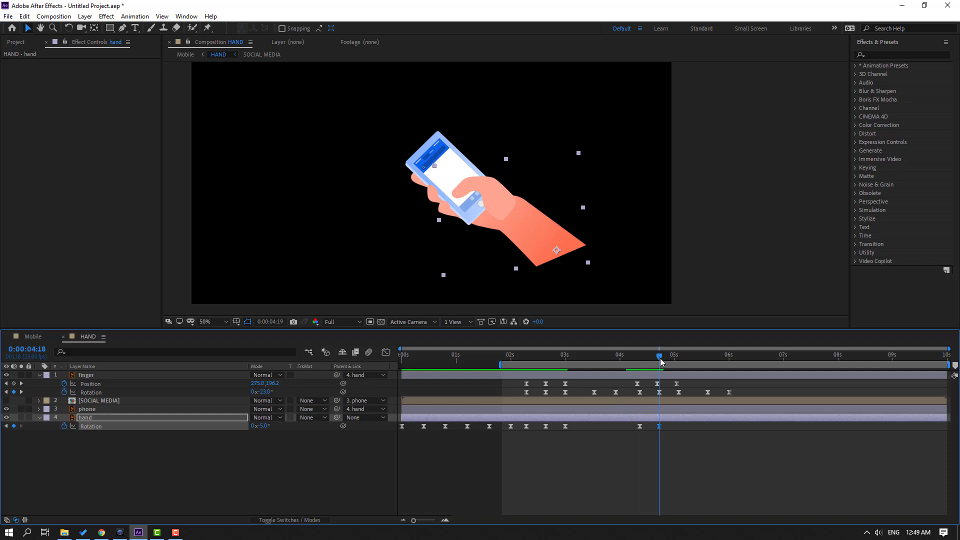
left_click(262, 426)
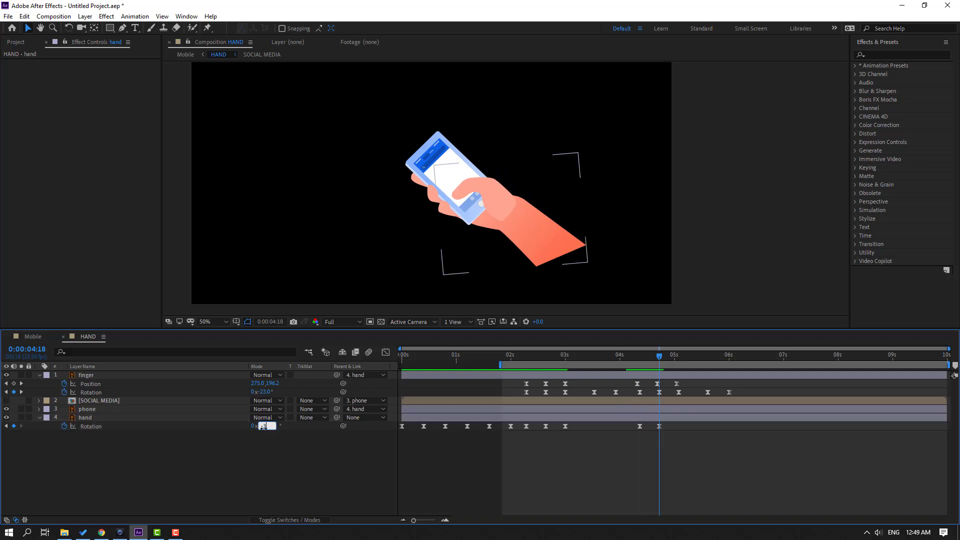
type("-3")
key("Return")
- Keyframe the hand's rotation at 0° on 0:00:05:02 and preview both scroll gestures
left_click_drag(660, 356, 679, 356)
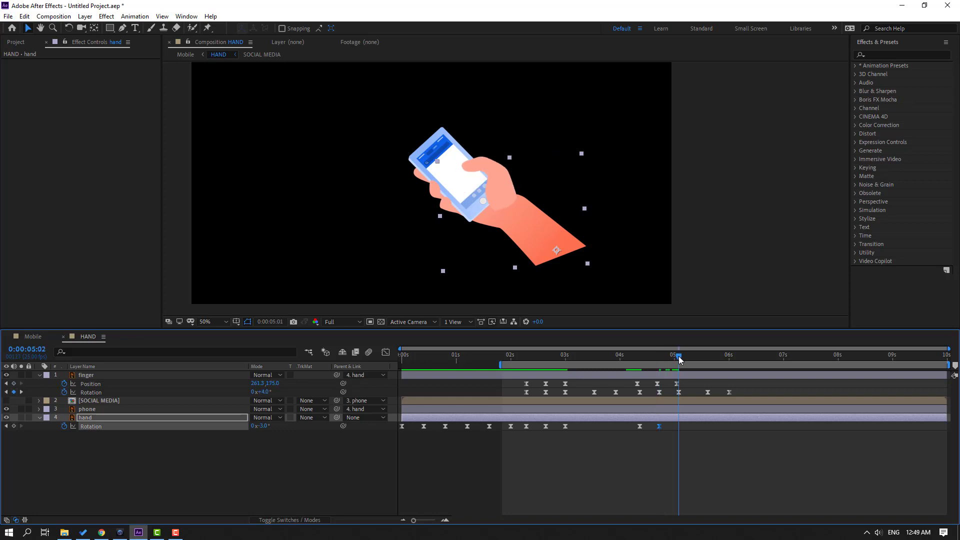
left_click(265, 426)
type("2")
key("Return")
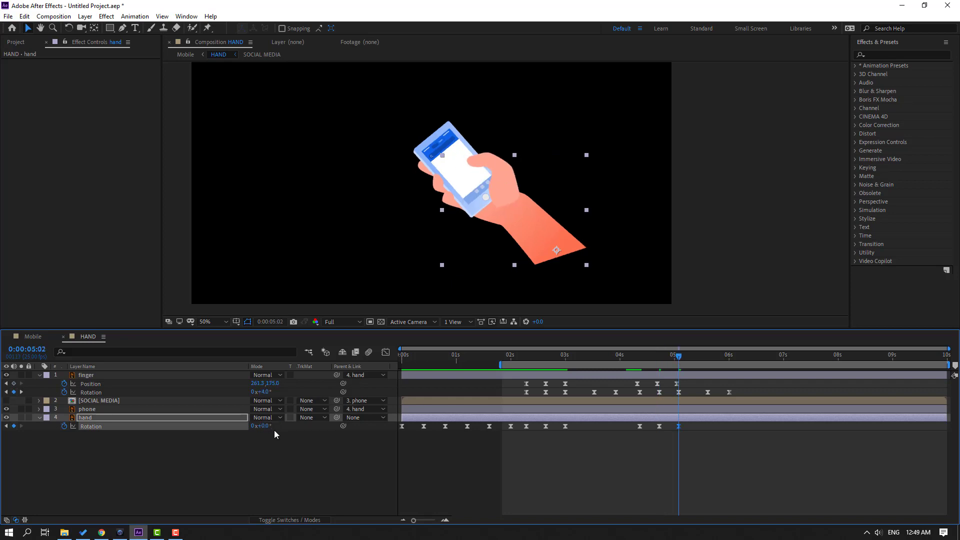
left_click(635, 357)
left_click_drag(635, 358, 688, 361)
key("space")
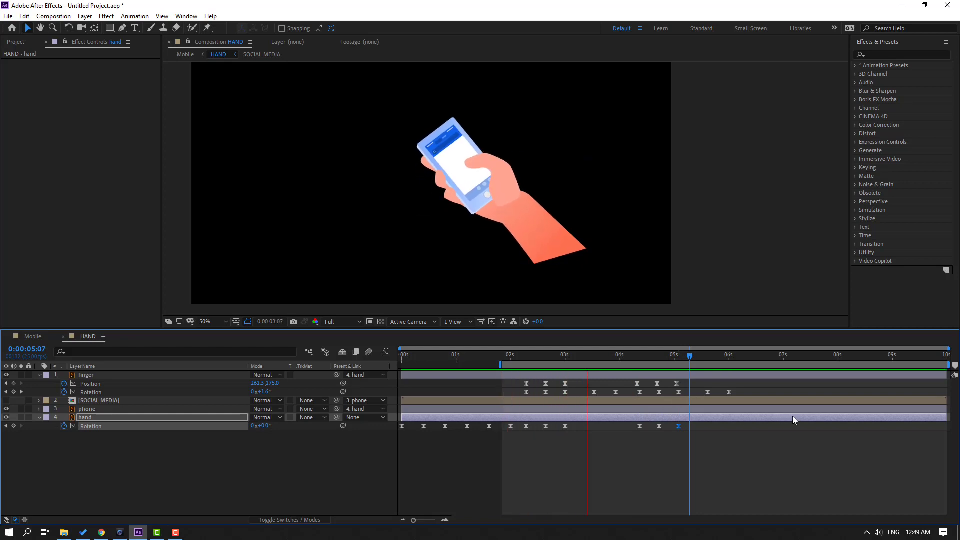
key("space")
- Keyframe the phone's rotation at 0° on 0:00:02:07 and at -2° on 0:00:02:16
left_click(509, 355)
left_click(487, 409)
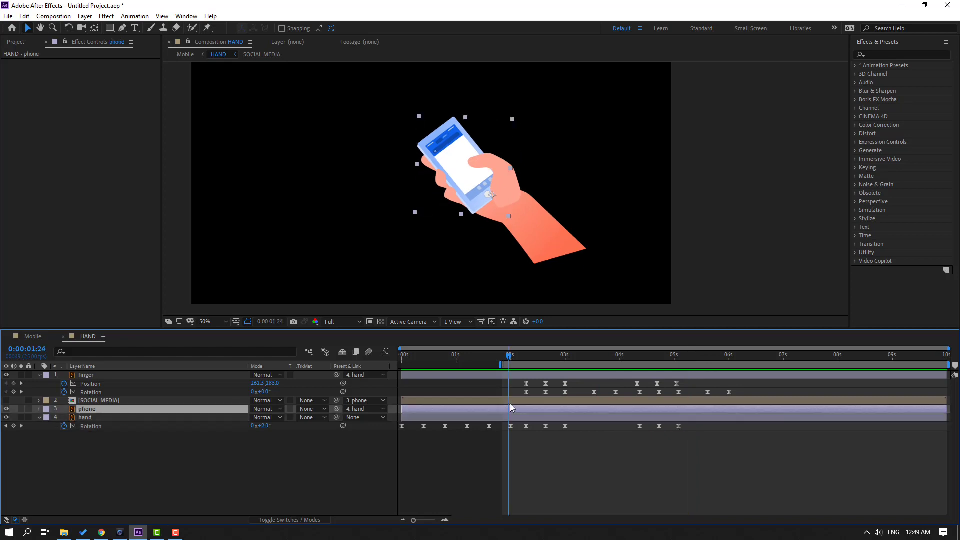
left_click(527, 355)
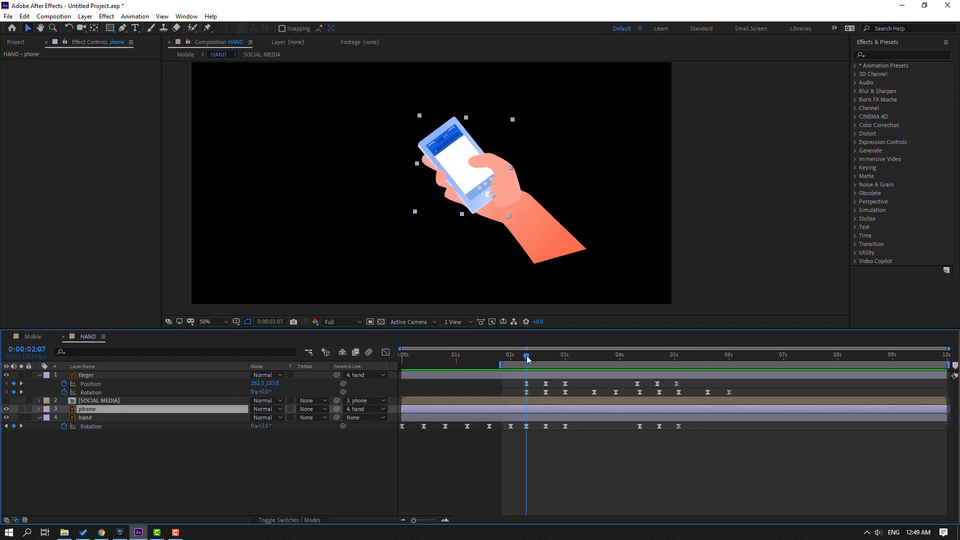
key("alt+shift+r")
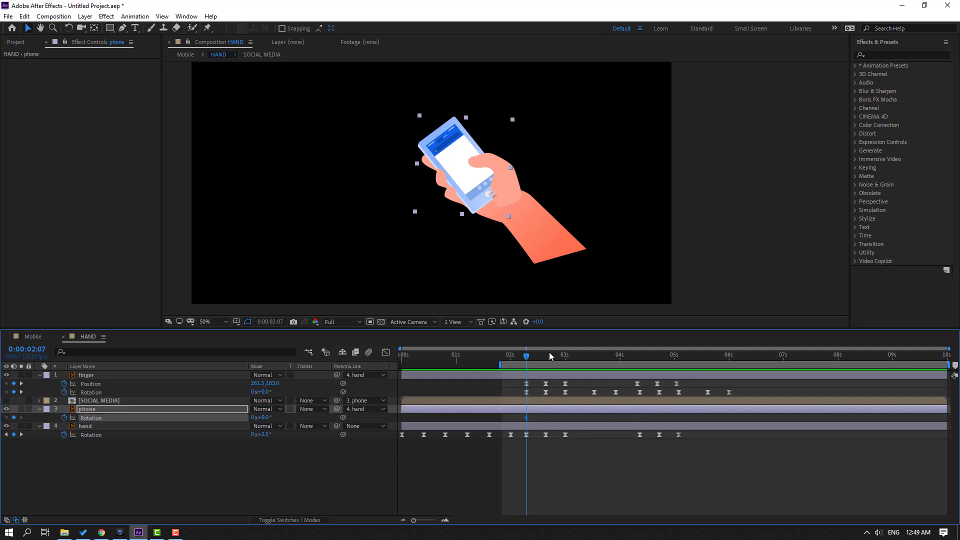
left_click_drag(530, 355, 546, 356)
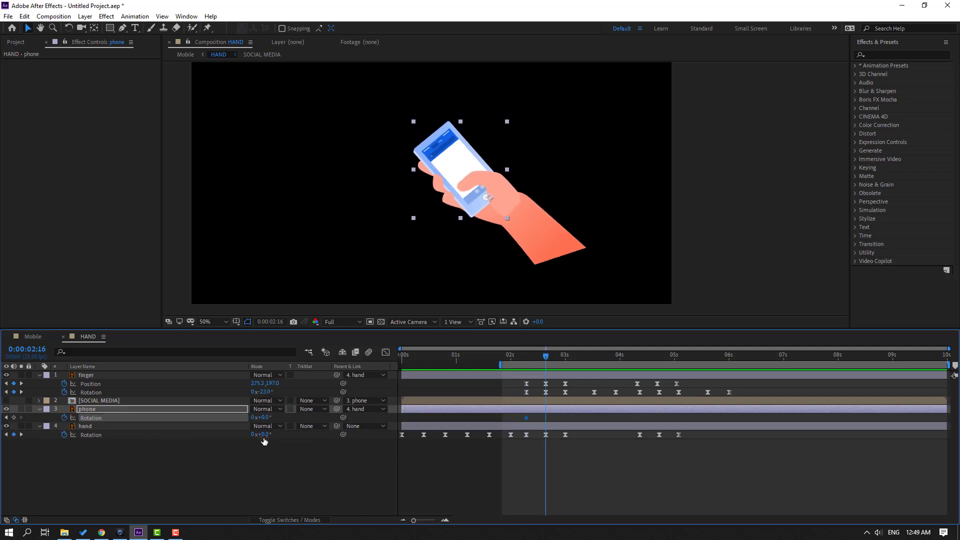
left_click(264, 418)
type("-2")
key("Return")
- Keyframe the phone's rotation at 2° on 0:00:03:00
left_click_drag(514, 353, 566, 361)
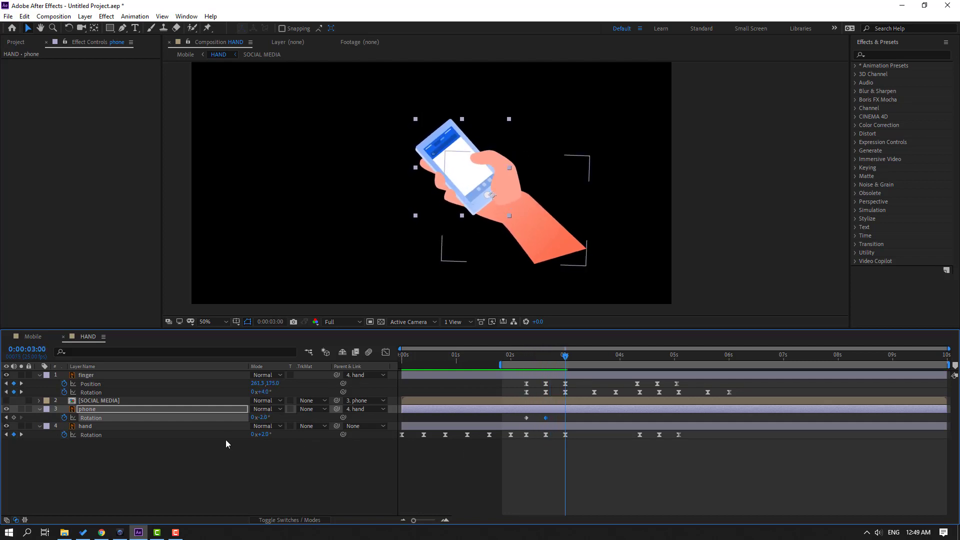
left_click(262, 417)
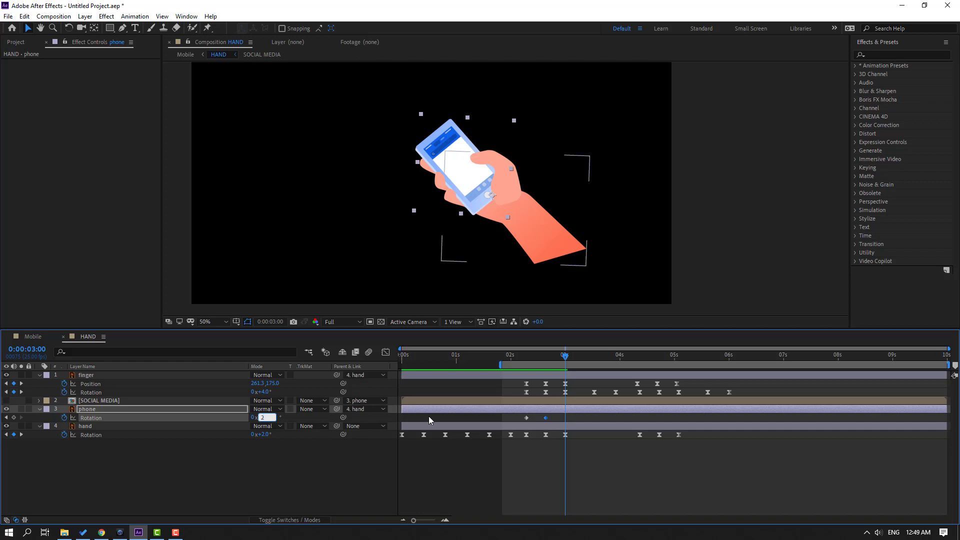
type("2")
key("Return")
- Add phone rotation keyframes at 0:00:03:11 and, at 0°, on 0:00:03:23, and preview the motion
left_click_drag(567, 359, 590, 359)
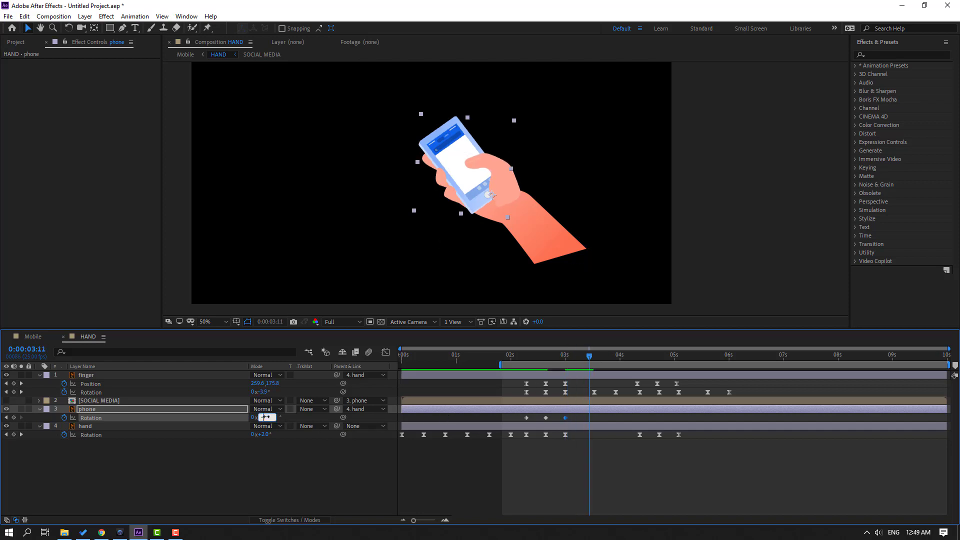
left_click_drag(266, 417, 262, 417)
left_click_drag(600, 359, 616, 359)
left_click_drag(266, 418, 269, 417)
key("space")
key("space")
- Duplicate the phone's five scroll rotation keyframes starting at 0:00:04:09 for the second scroll gesture
left_click_drag(518, 423, 519, 423)
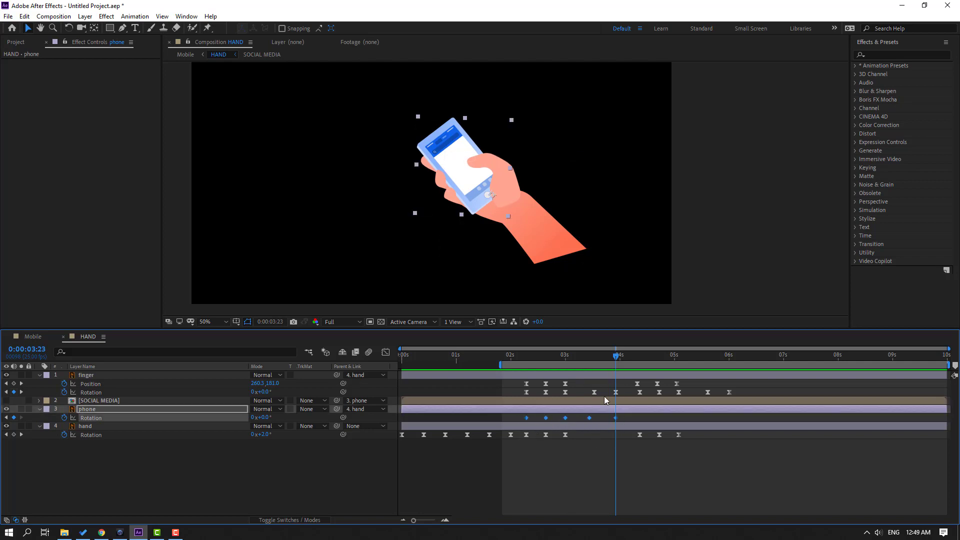
left_click_drag(626, 358, 644, 358)
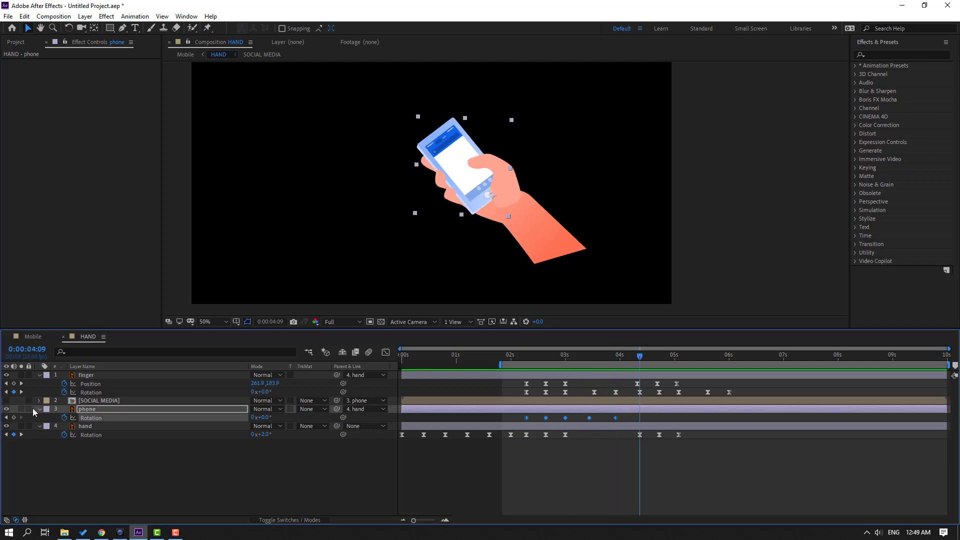
left_click(14, 418)
- Apply Easy Ease to all of the phone's rotation keyframes and preview the result
left_click_drag(755, 420, 520, 422)
right_click(526, 419)
mouse_move(568, 413)
left_click(646, 395)
key("space")
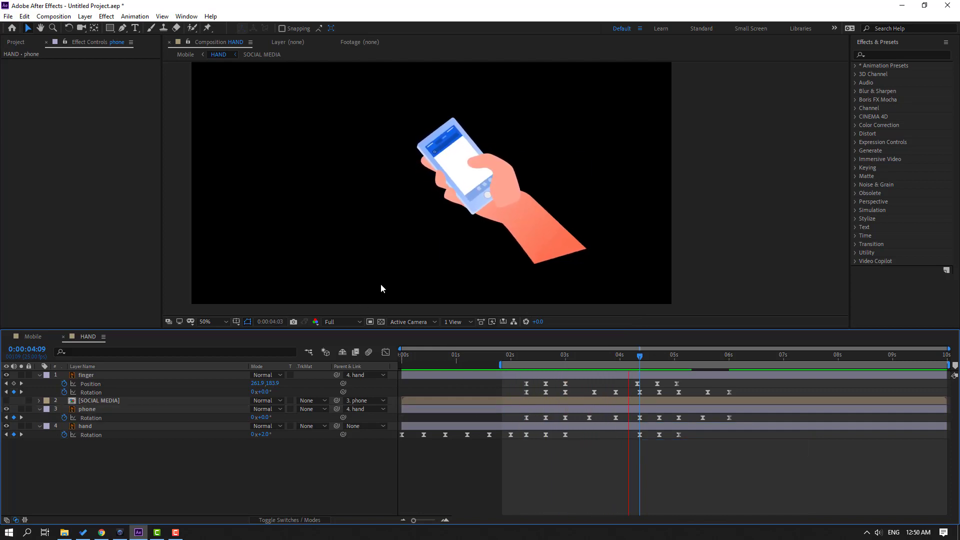
key("space")
- Find the CC Bender effect and apply it to the finger layer
mouse_move(523, 356)
left_mouse_down()
mouse_move(542, 355)
mouse_move(530, 356)
left_mouse_up()
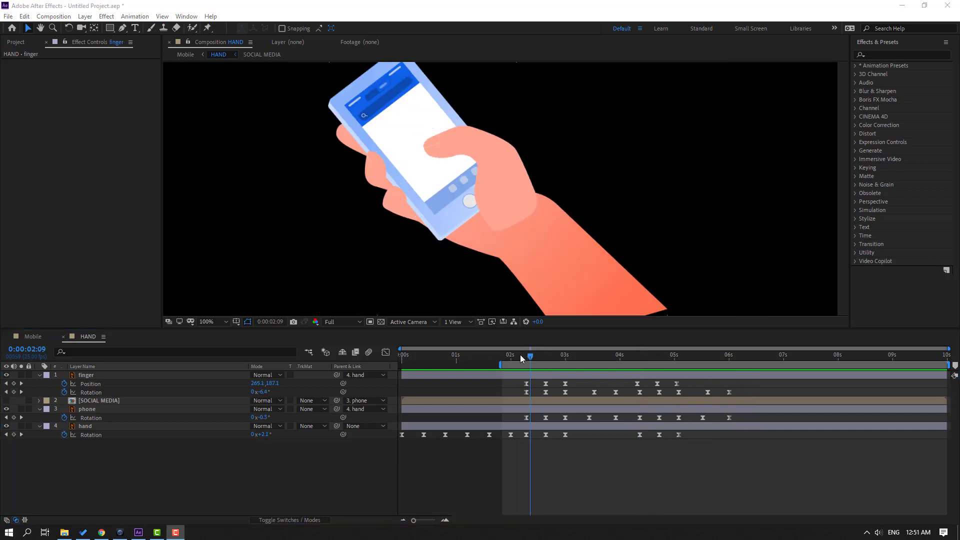
left_click(533, 358)
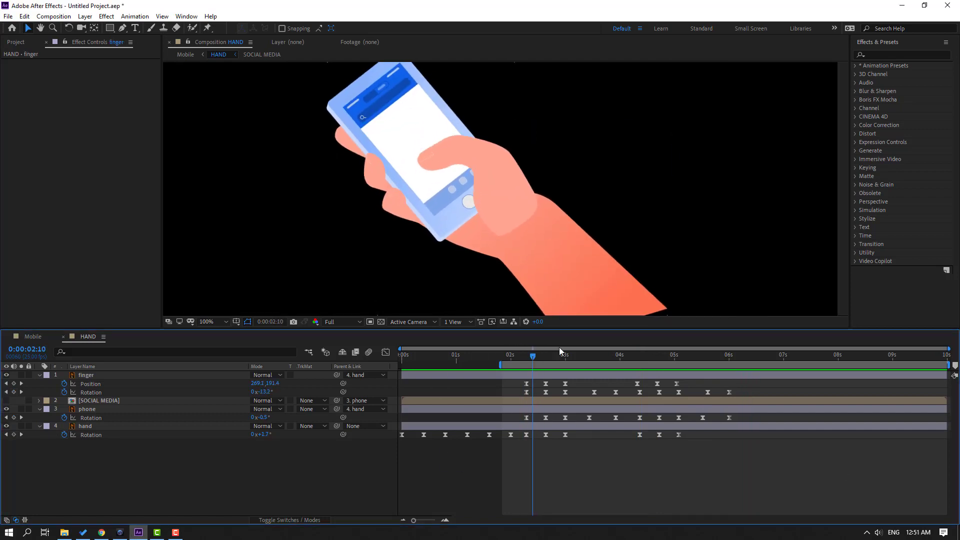
left_click(890, 54)
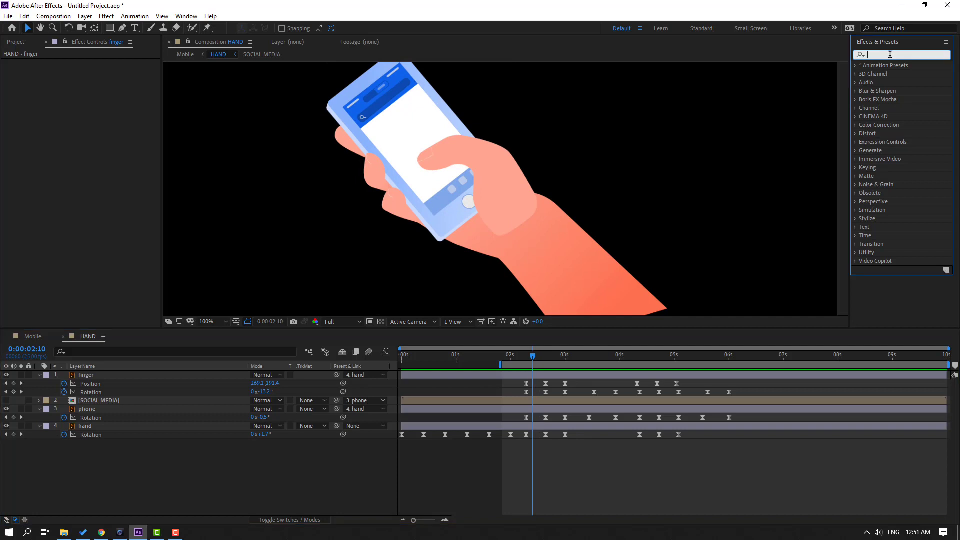
type("cc ben")
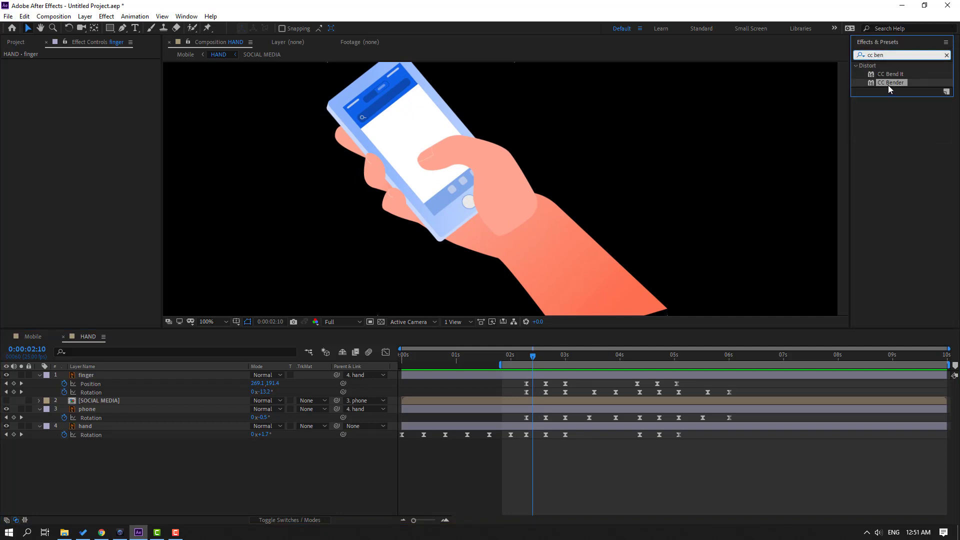
left_click_drag(886, 83, 80, 380)
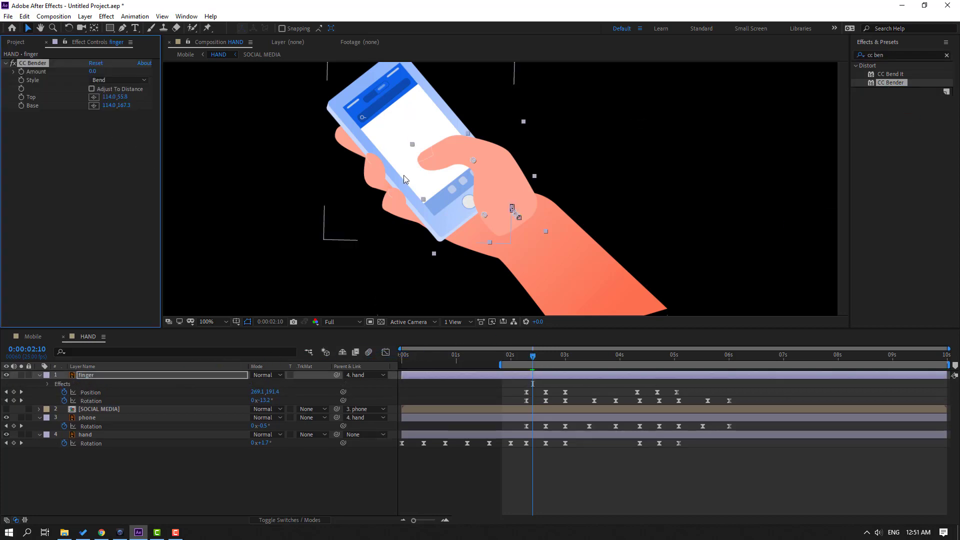
- Place the CC Bender Top point on the thumb's tip and the Base point near its middle joint, and test the bend
left_click_drag(473, 161, 420, 161)
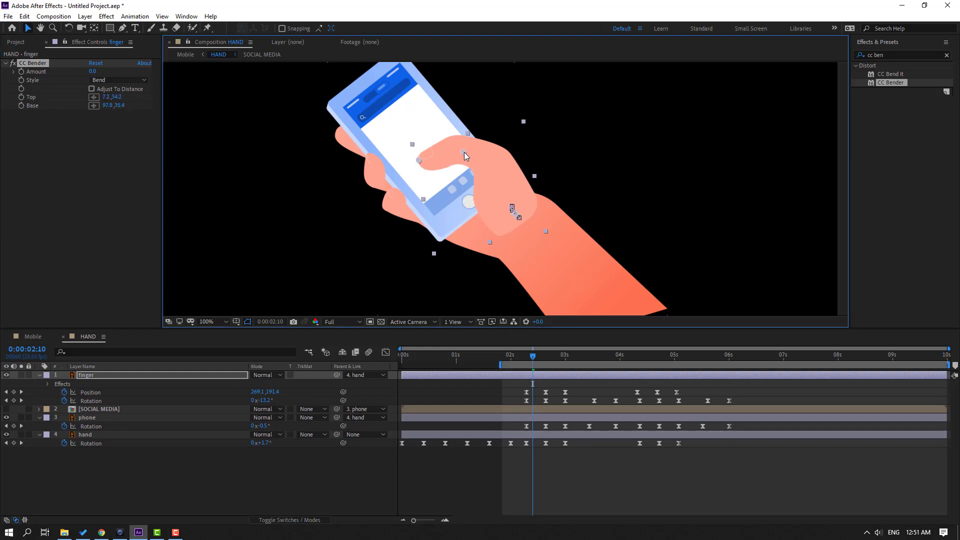
left_click_drag(90, 76, 89, 74)
key("ctrl+z")
- Keyframe the finger's CC Bender Amount at 0 when the first scroll starts and at -31 on the finger's second position keyframe
left_click_drag(533, 357, 527, 357)
left_click(24, 75)
left_click_drag(533, 361, 546, 361)
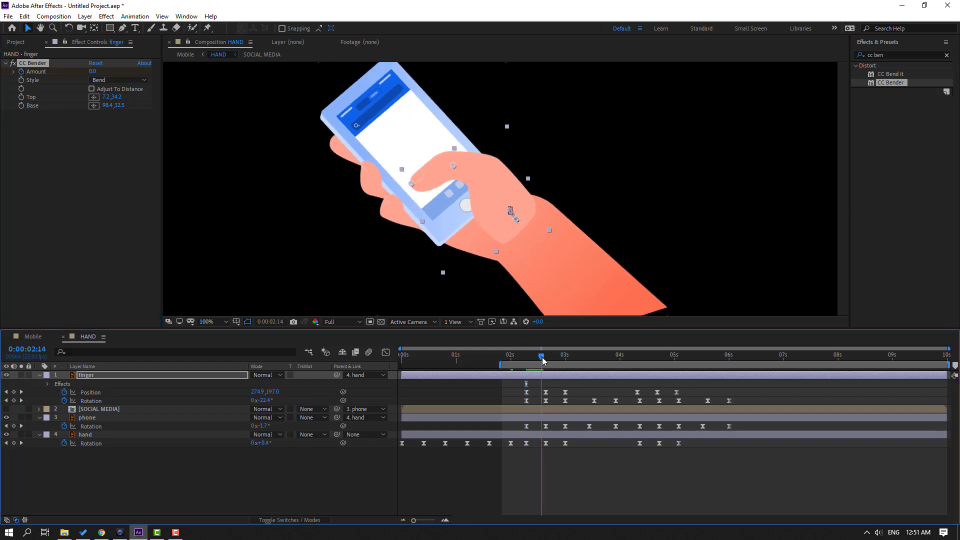
left_click_drag(92, 71, 76, 71)
- Set the CC Bender Amount to 18 at 0:00:03:00 and to 2 at the finger's following rotation keyframe
left_click_drag(549, 360, 565, 360)
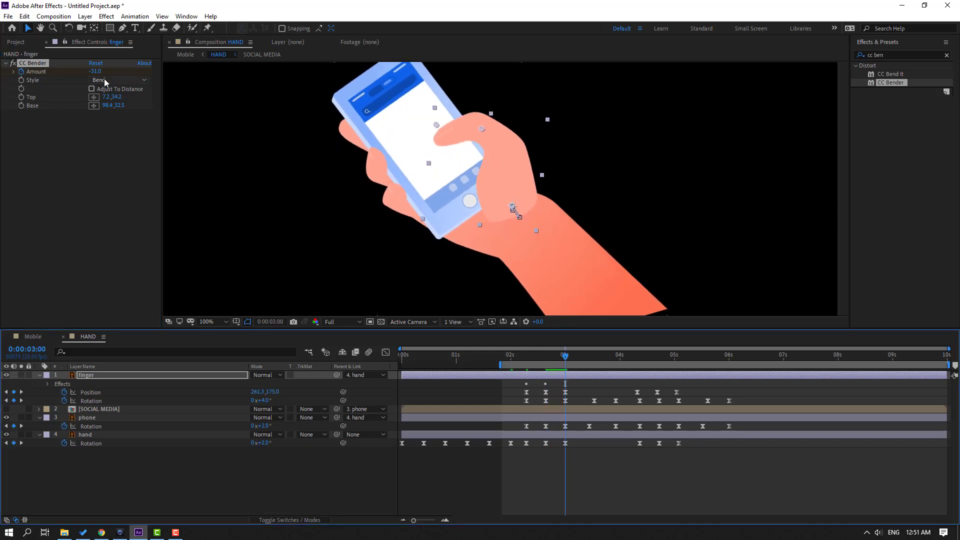
left_click_drag(95, 72, 113, 67)
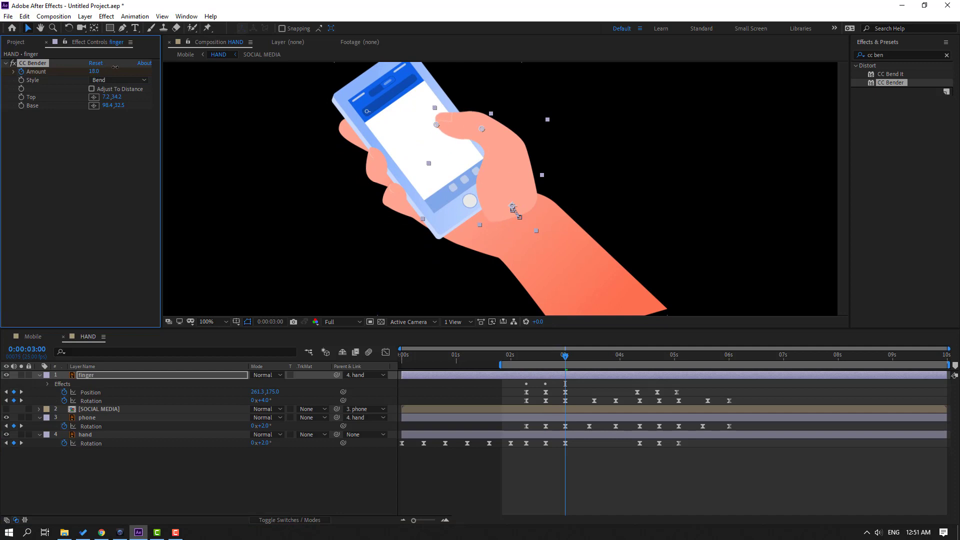
left_click_drag(518, 359, 594, 360)
left_click(94, 71)
type("2")
key("Return")
- Set the CC Bender Amount to 11 at 0:00:03:22 and preview the thumb's bending
left_click_drag(595, 355, 614, 355)
left_click(94, 71)
type("9")
key("Return")
left_click(94, 71)
type("11")
key("Return")
key("space")
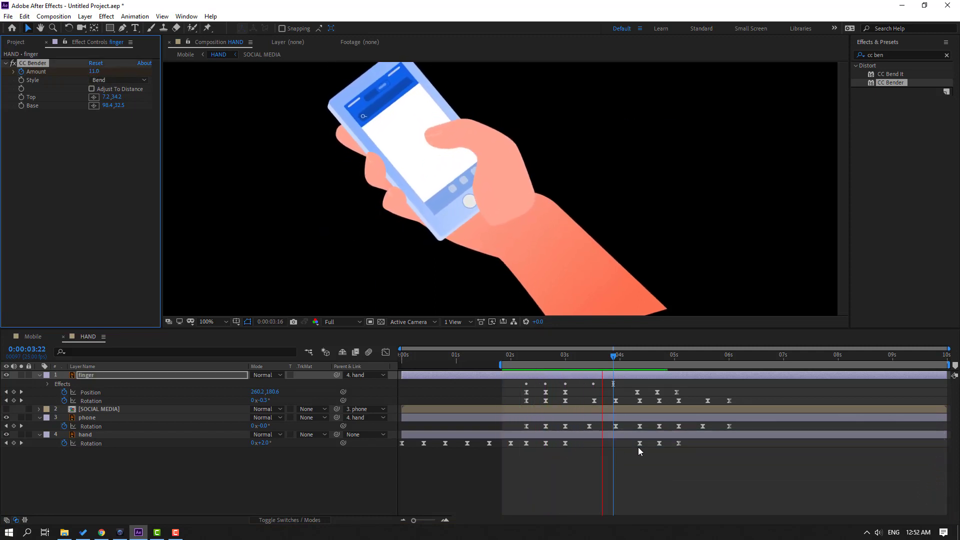
key("space")
- Reveal the finger layer's keyframes and apply Easy Ease to all the CC Bender Amount keyframes
left_click_drag(625, 360, 637, 357)
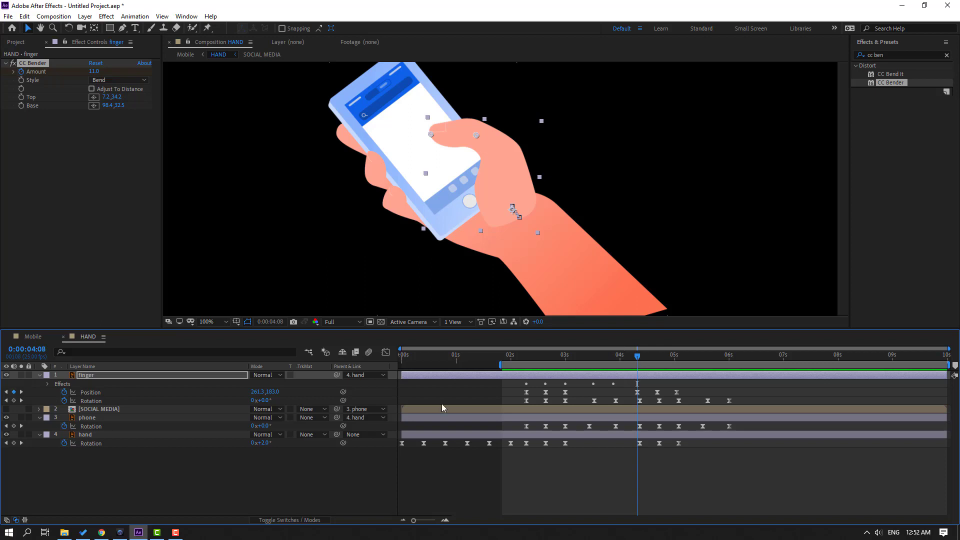
left_click(86, 376)
key("u")
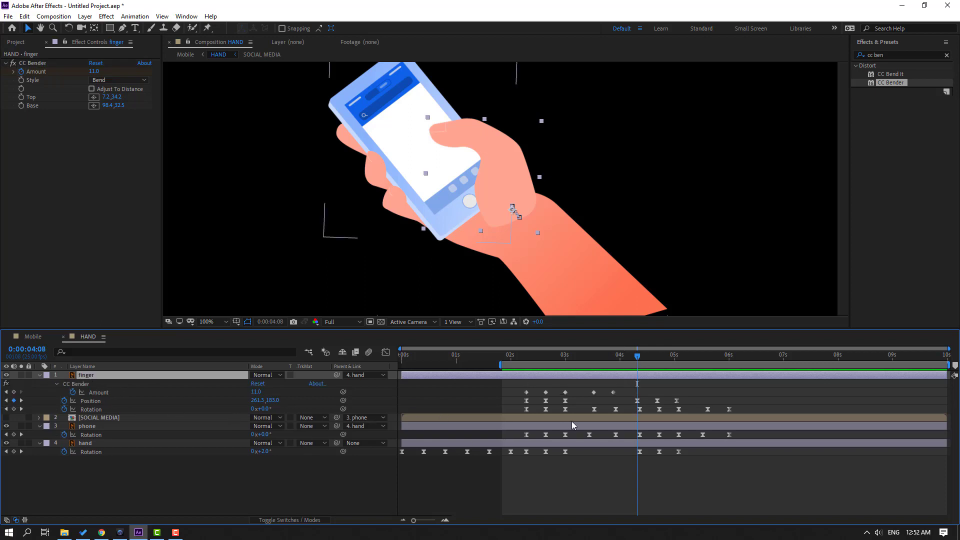
left_click_drag(629, 392, 524, 393)
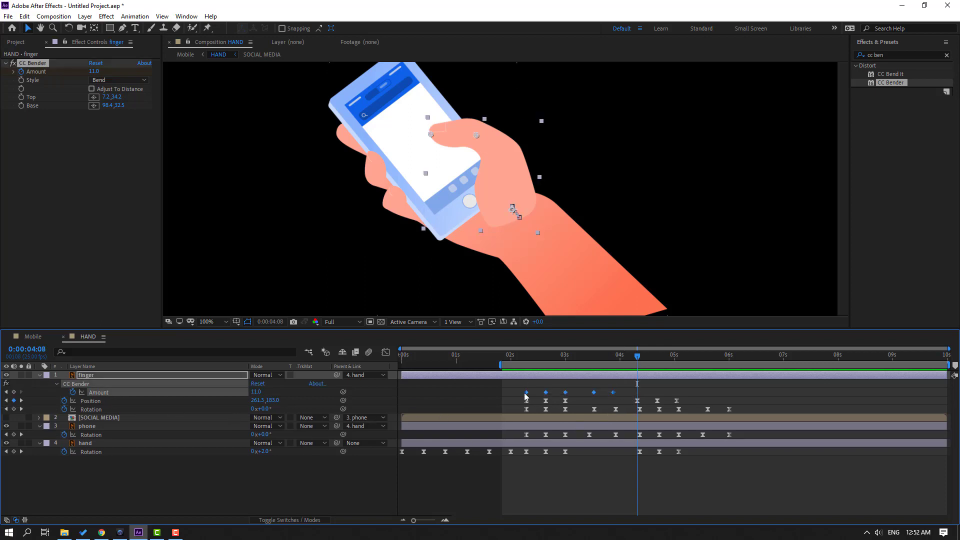
right_click(527, 394)
mouse_move(562, 515)
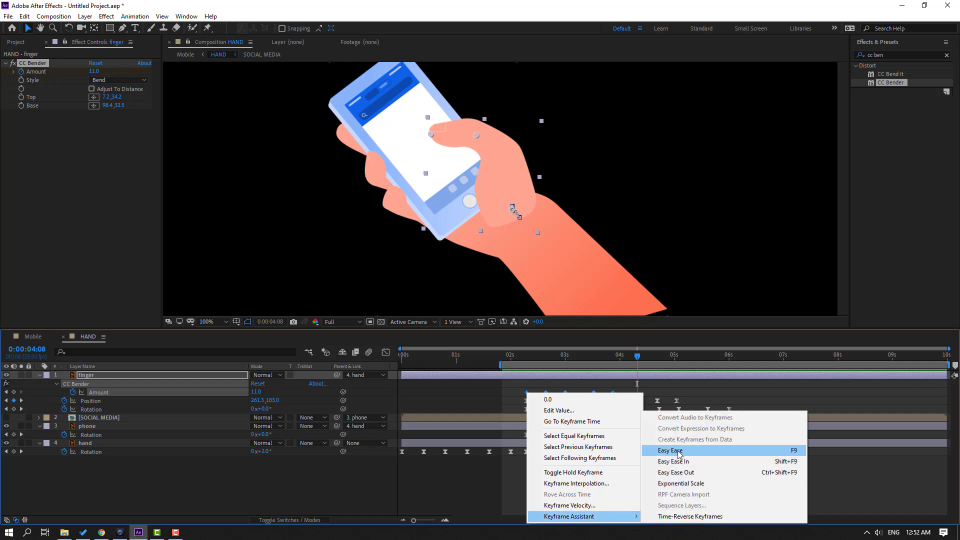
left_click(659, 443)
- Paste the copied CC Bender Amount keyframes at 0:00:04:08 and preview both scroll gestures
left_click_drag(620, 358, 638, 359)
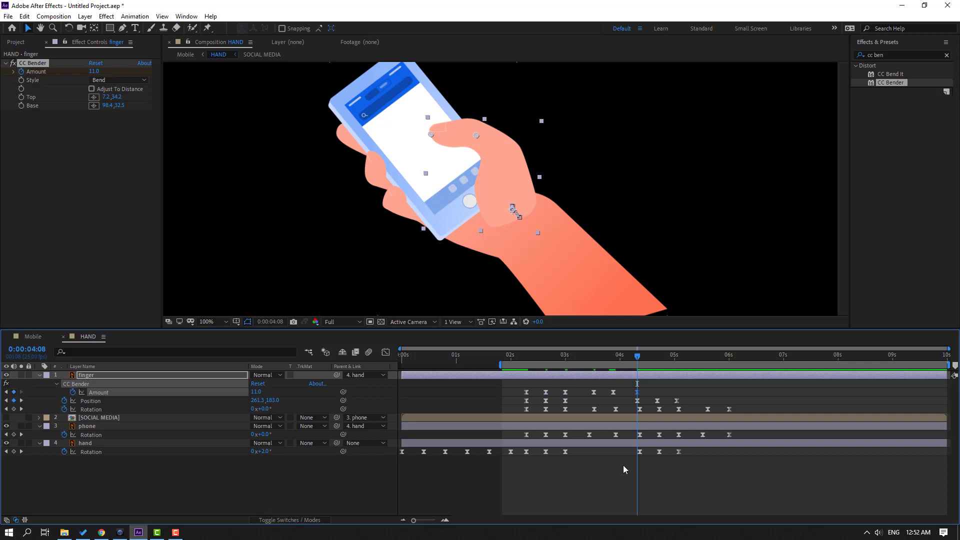
key("ctrl+v")
key("space")
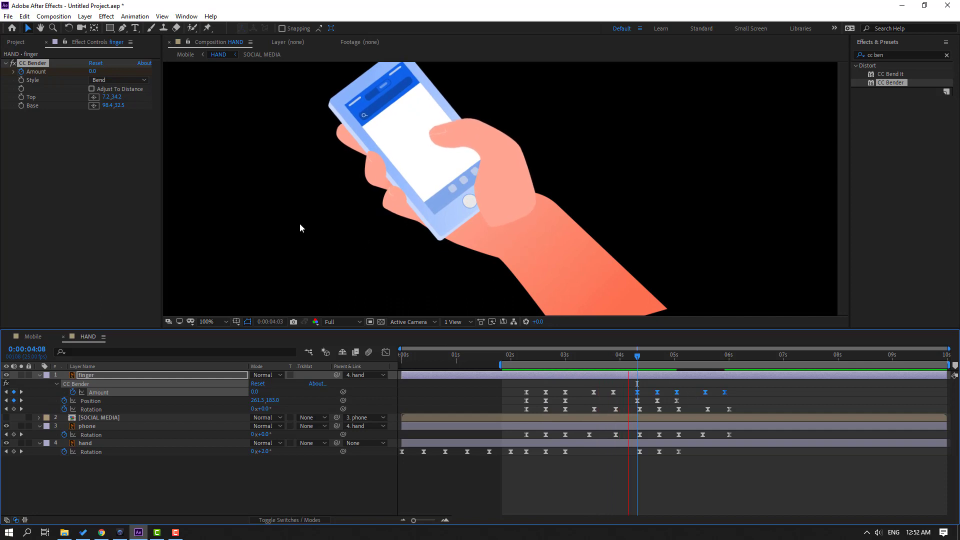
scroll(305, 228, "down", 2)
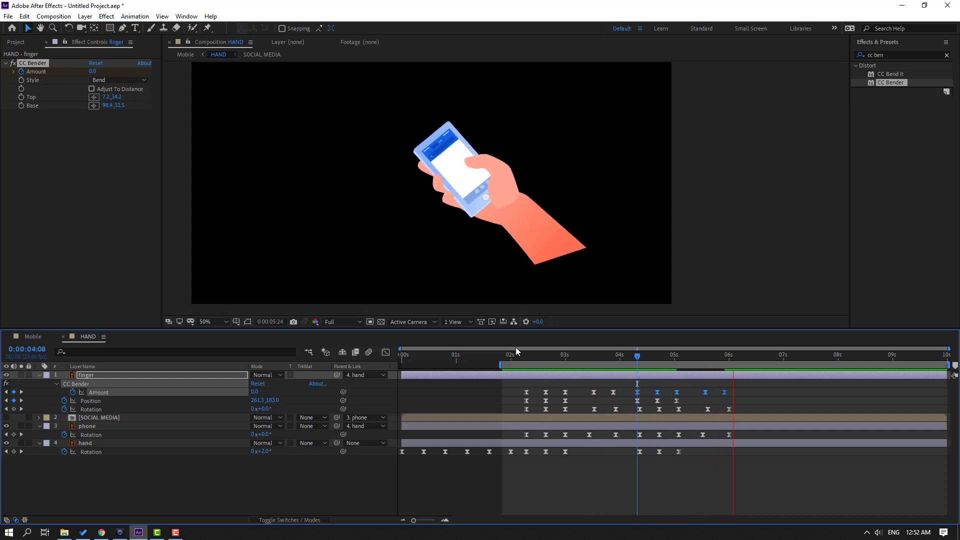
left_click_drag(513, 357, 541, 357)
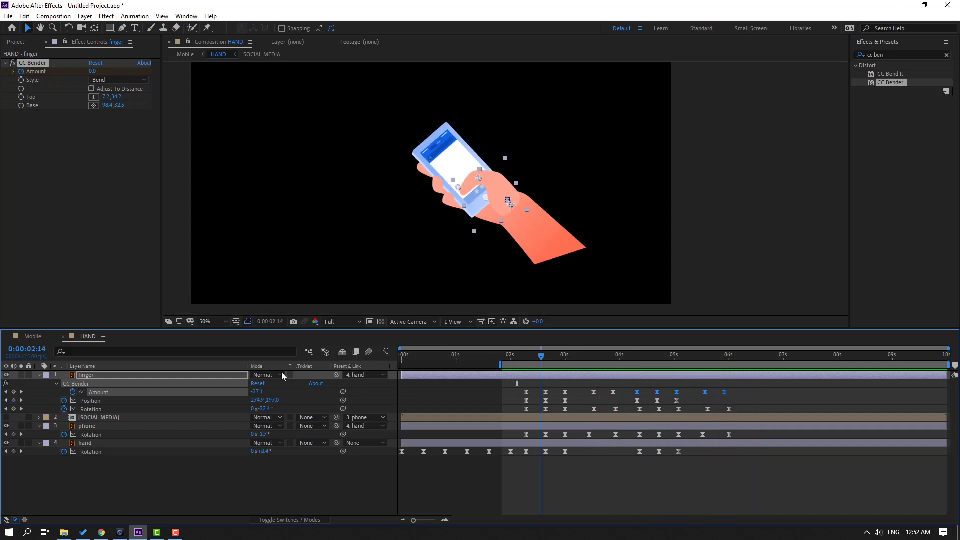
- Collapse the finger, phone and hand layers' properties and make the SOCIAL MEDIA layer visible
left_click(38, 376)
left_click(40, 409)
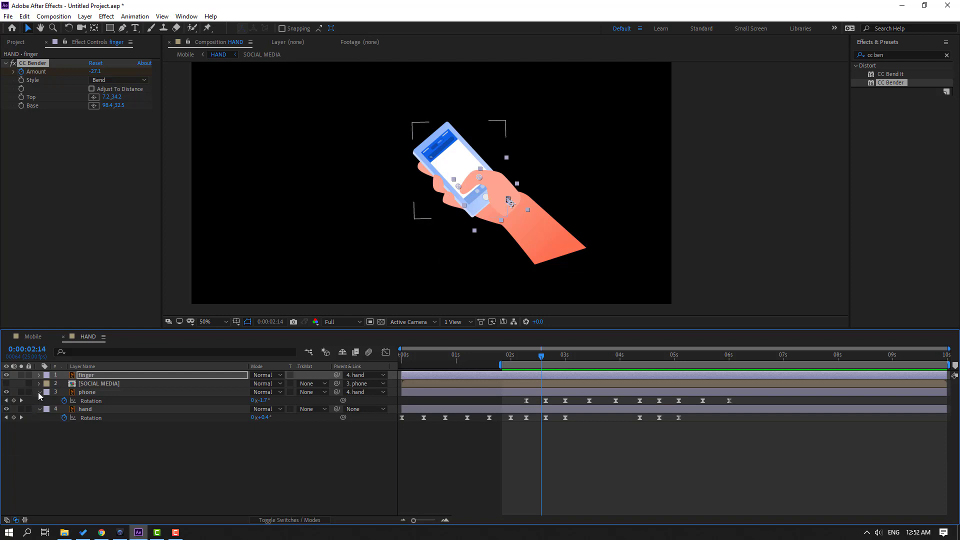
left_click(39, 392)
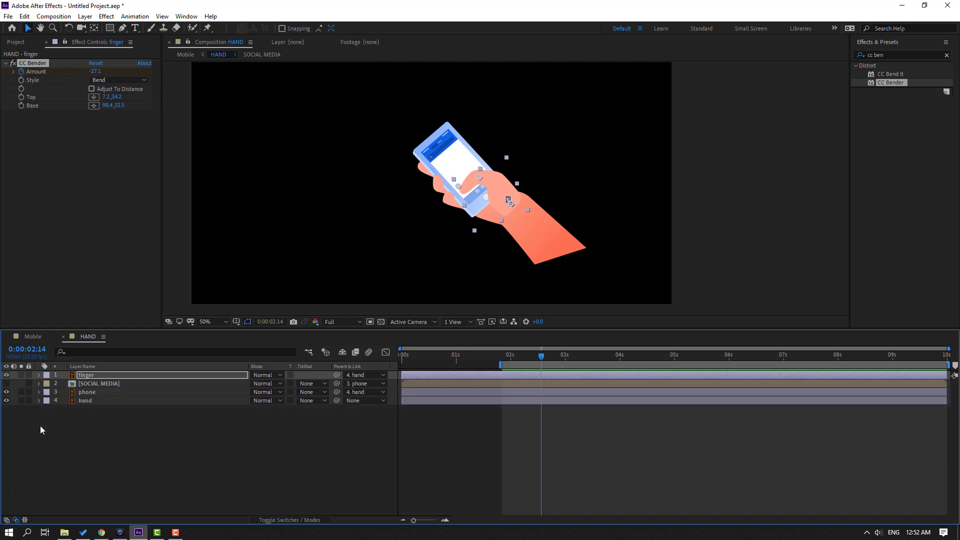
left_click(94, 383)
left_click(6, 383)
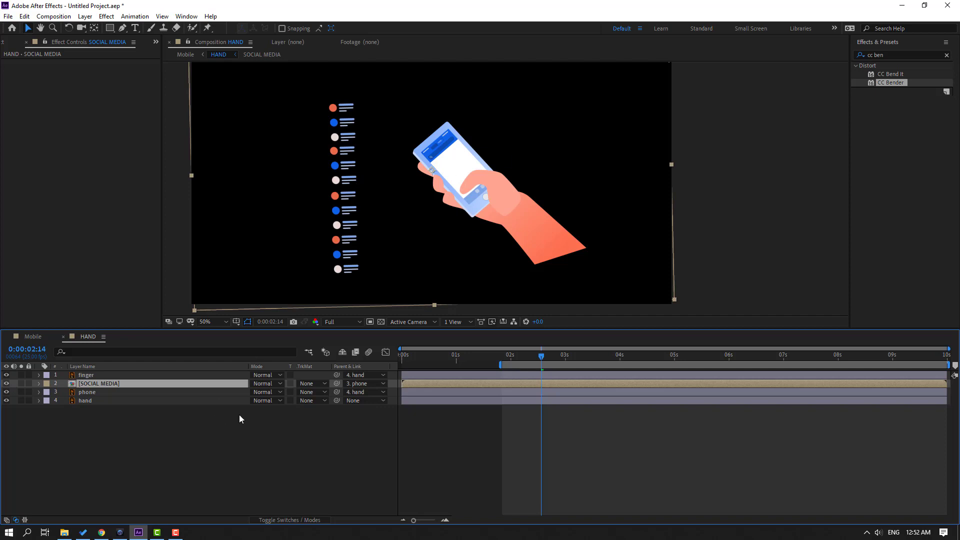
- Rotate the SOCIAL MEDIA layer to -39° and position its list over the phone's screen
key("r")
left_click_drag(262, 392, 246, 394)
left_click_drag(400, 241, 398, 118)
scroll(530, 169, "up", 2)
left_click_drag(456, 163, 459, 171)
- Draw a Pen tool mask on the SOCIAL MEDIA layer around the phone's white screen area
left_click(122, 28)
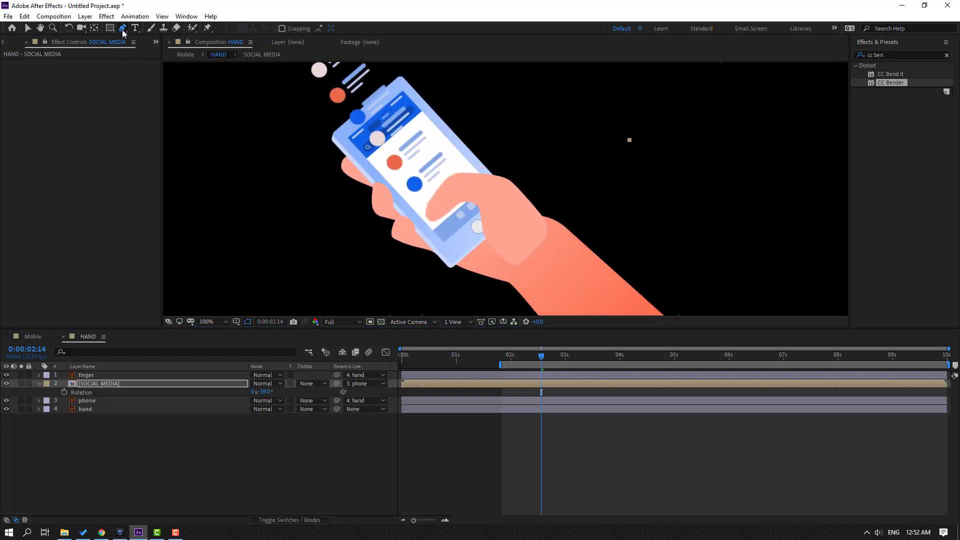
left_click(420, 112)
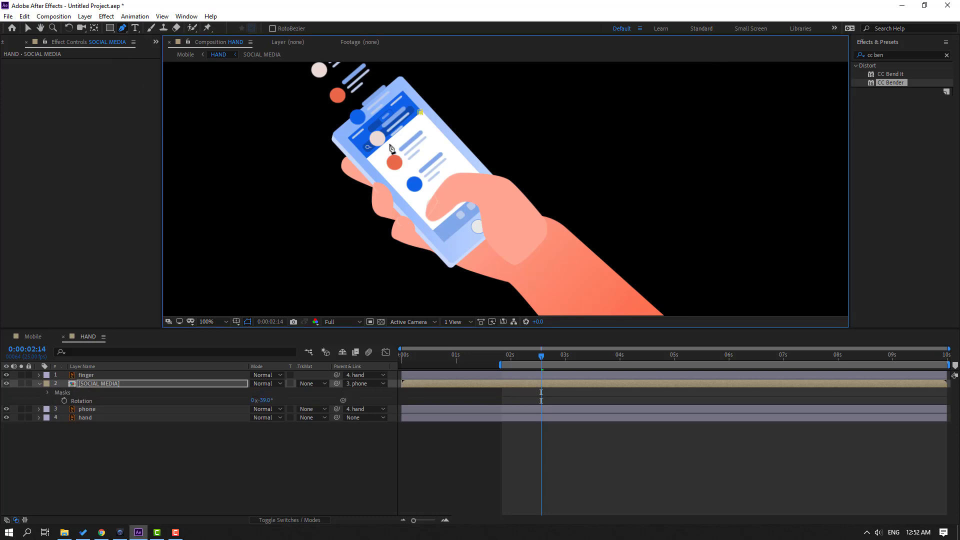
left_click(433, 229)
left_click(420, 113)
left_click(27, 29)
left_click(112, 437)
- Reveal the finger layer's keyframes in the HAND composition and move the current time to 0:00:02:21
double_click(91, 384)
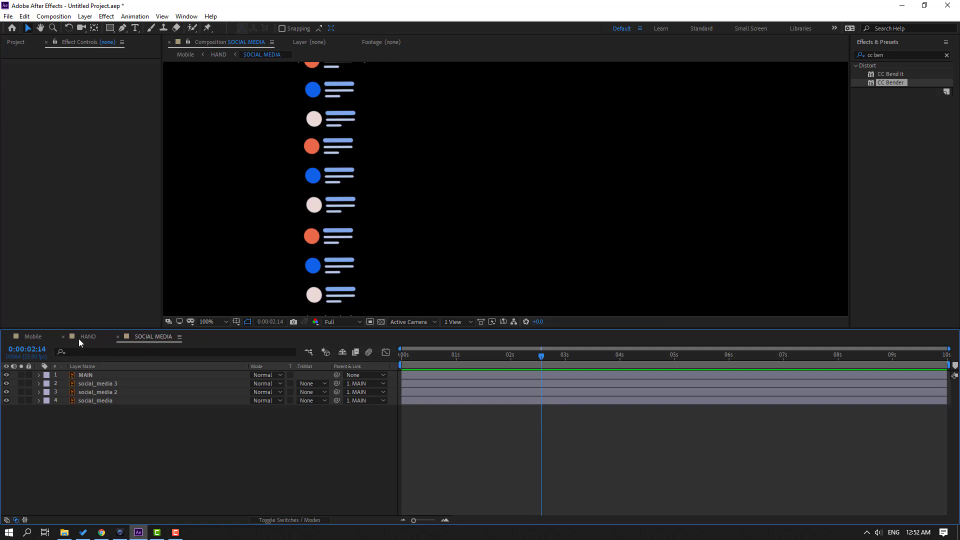
left_click(80, 338)
left_click(86, 375)
key("u")
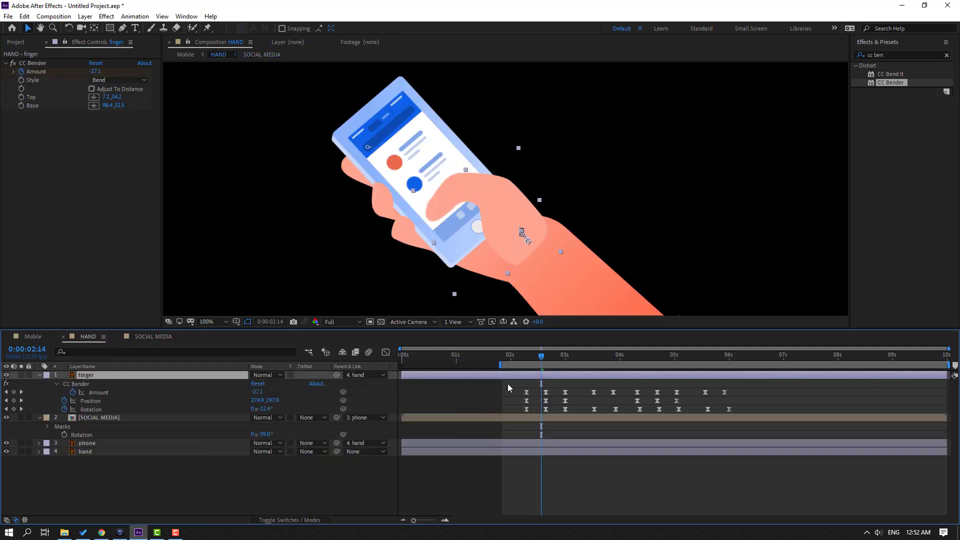
left_click_drag(527, 355, 556, 363)
- Open the SOCIAL MEDIA composition and start Position keyframing on the MAIN layer at 0:00:02:21
left_click(150, 337)
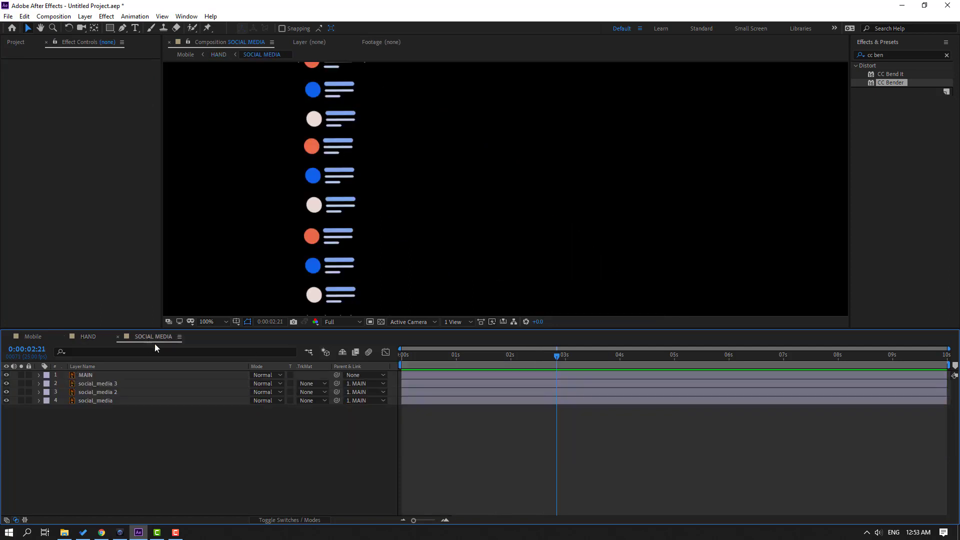
key("comma")
key("comma")
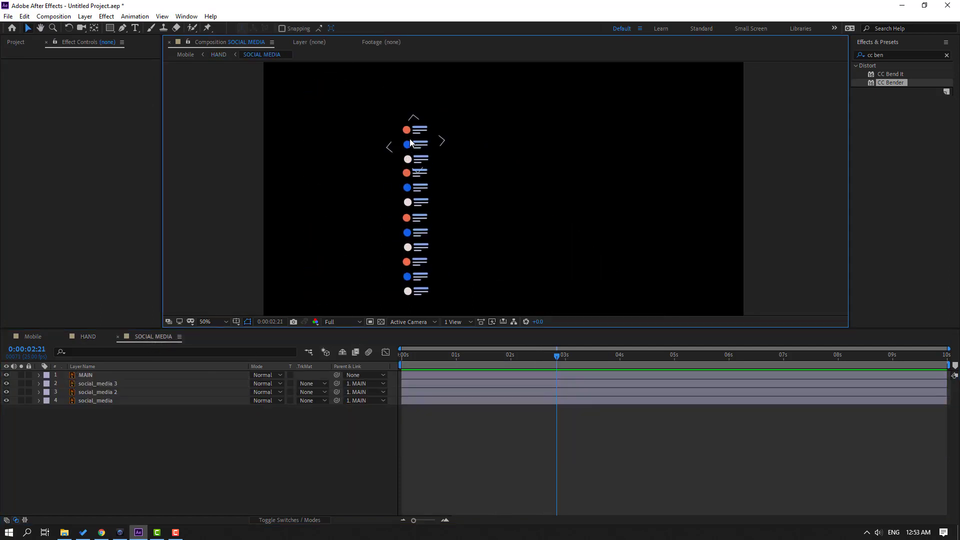
left_click(410, 144)
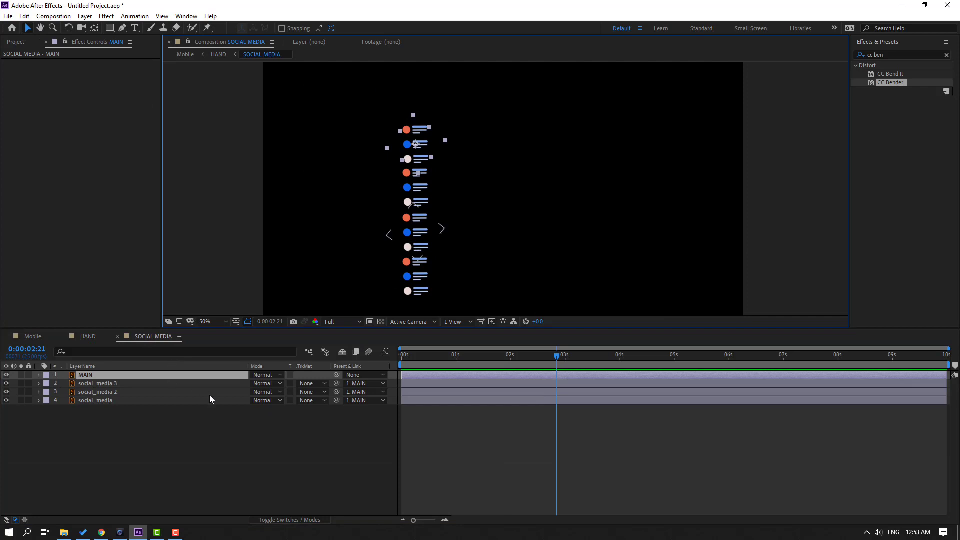
key("p")
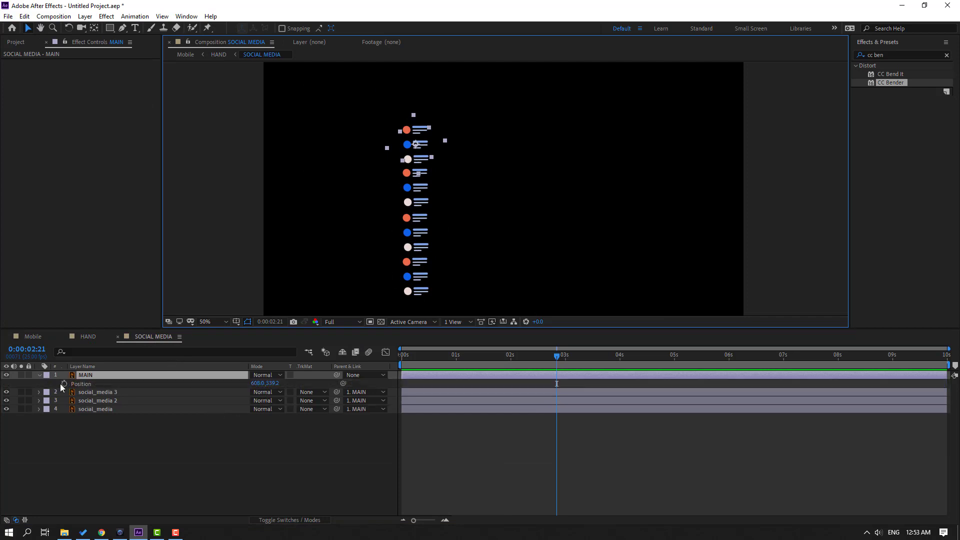
left_click(64, 384)
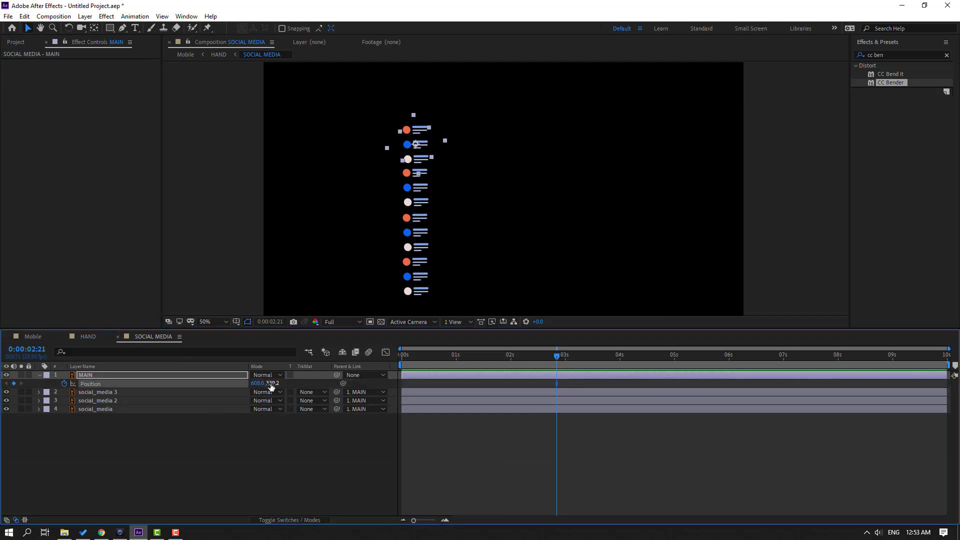
- Set the MAIN layer's Y position to 893.2, checking the list's placement on the phone in the HAND composition
left_click(86, 337)
left_click(173, 337)
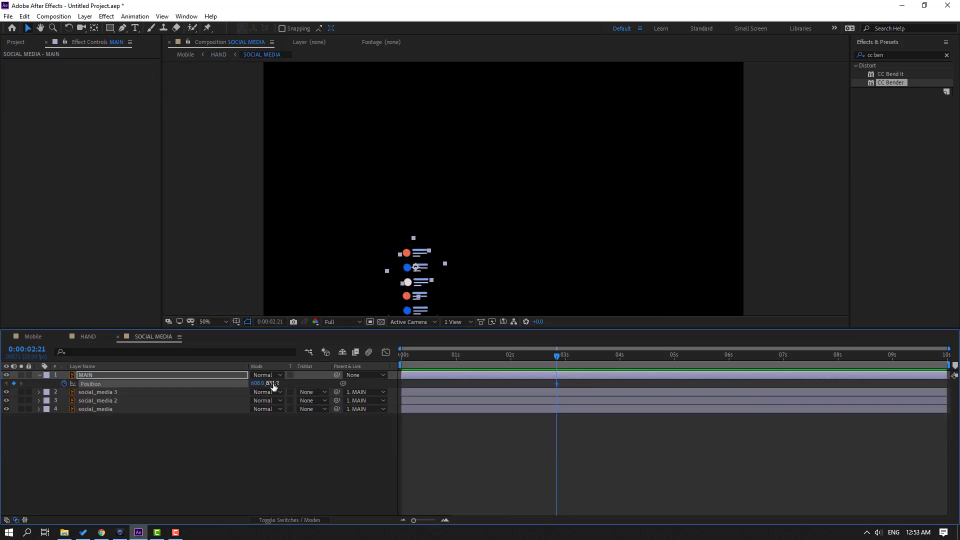
left_click(96, 337)
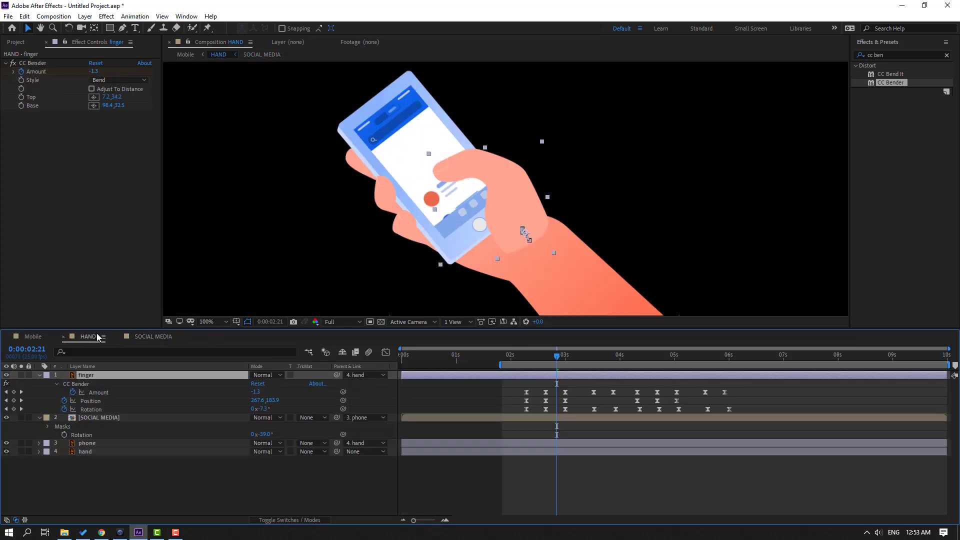
left_click(159, 337)
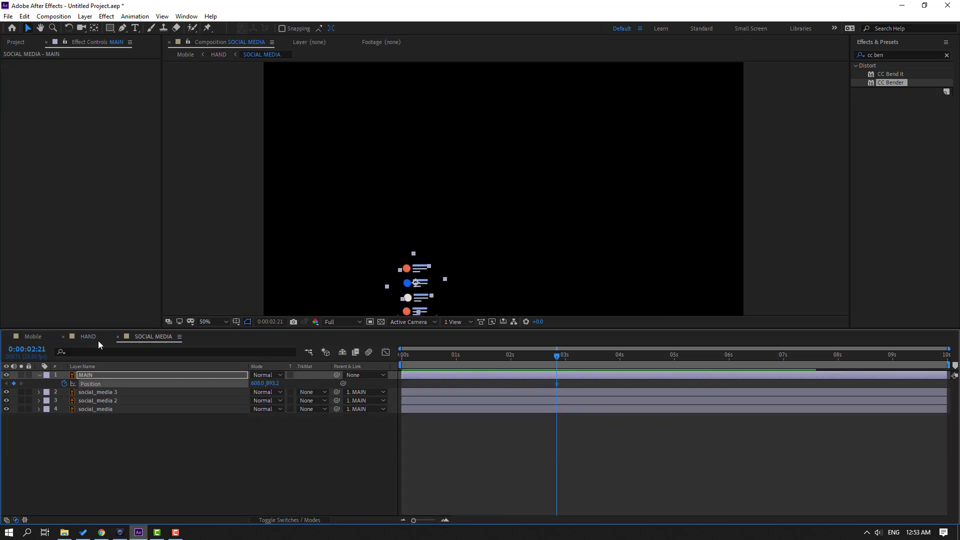
left_click(88, 337)
left_click(155, 338)
- Keyframe MAIN's Y position at 648.2 at 0:00:03:06 and apply Easy Ease to both Position keyframes
key("shift+Page_Down")
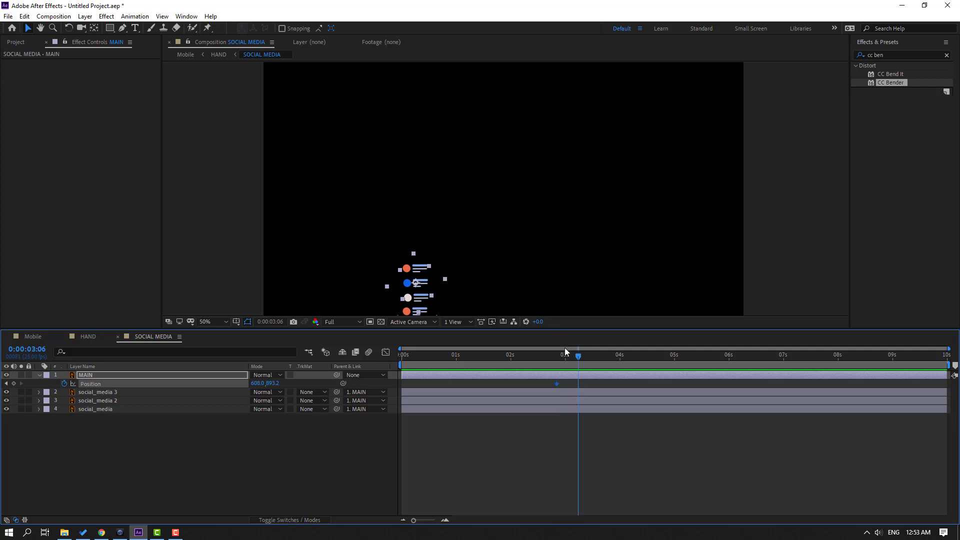
left_click_drag(274, 386, 391, 365)
left_click_drag(585, 383, 545, 390)
right_click(557, 385)
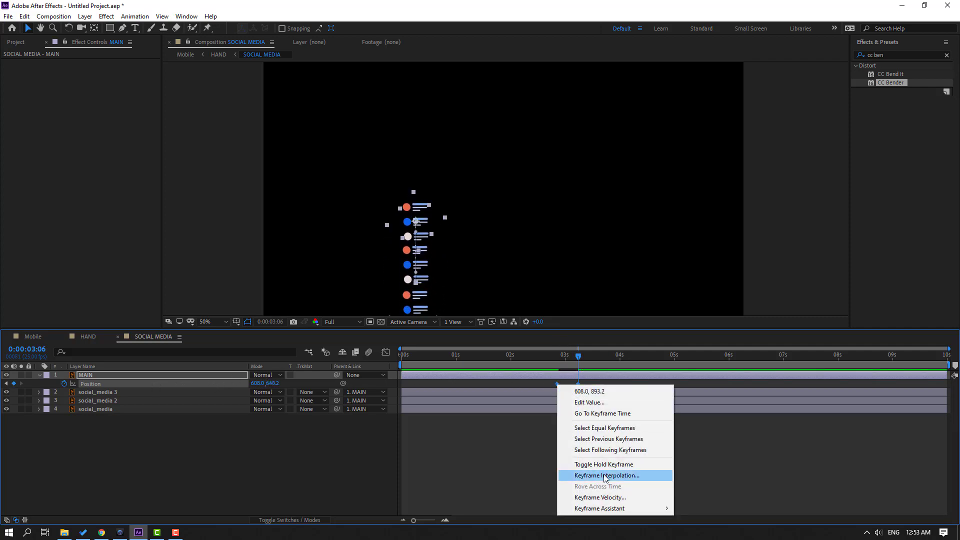
mouse_move(603, 506)
left_click(706, 444)
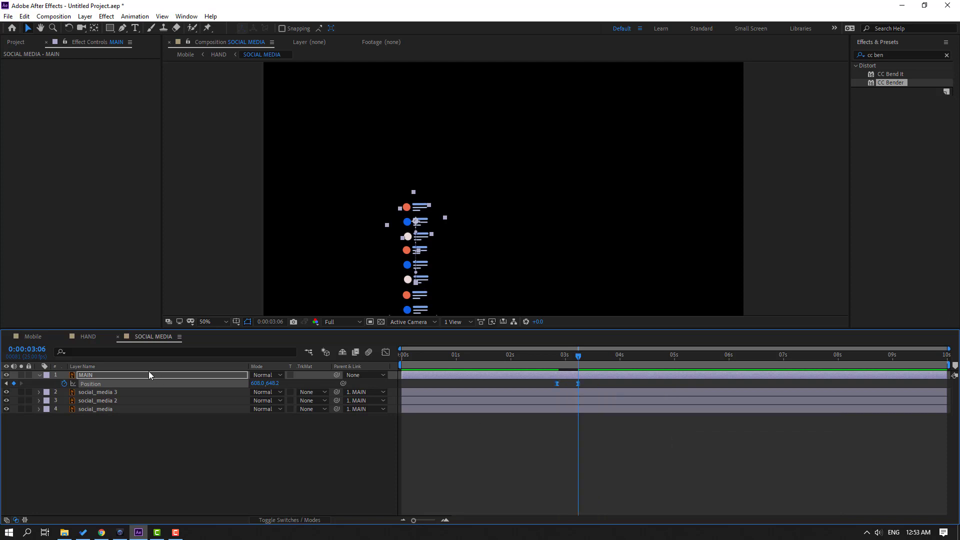
- Preview the scroll in the HAND composition, and move MAIN's second Position keyframe to about 3.6 seconds
left_click(85, 345)
mouse_move(536, 355)
left_mouse_down()
mouse_move(574, 355)
mouse_move(553, 358)
left_mouse_up()
key("space")
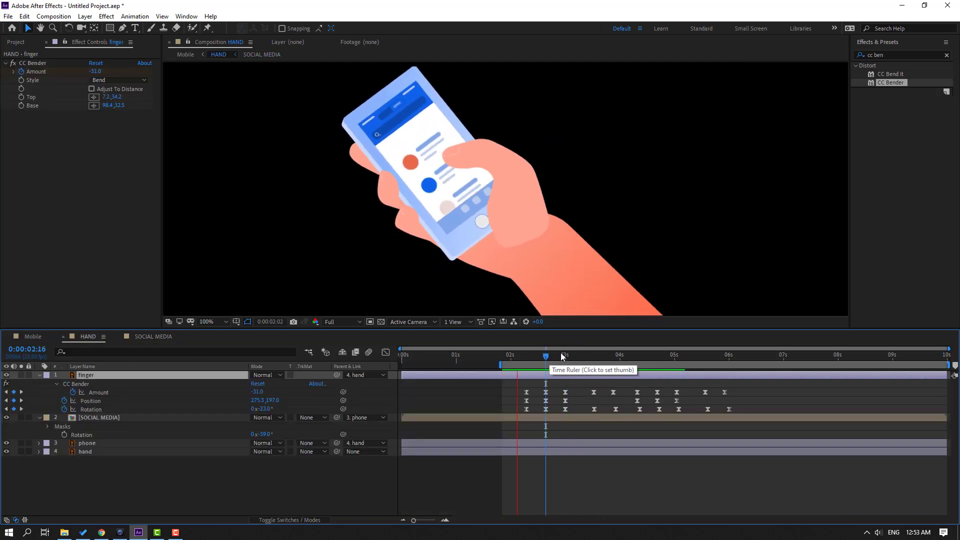
left_click(139, 338)
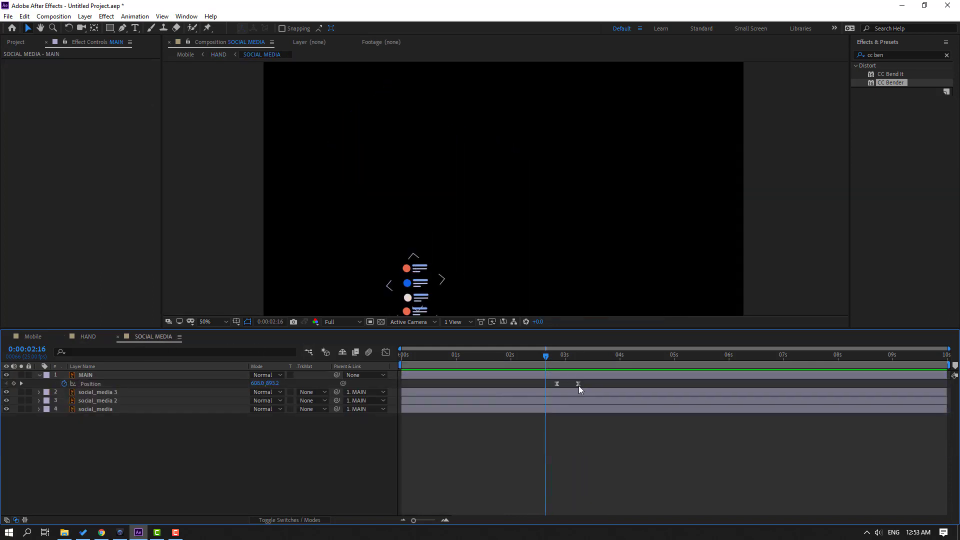
left_click_drag(578, 384, 600, 385)
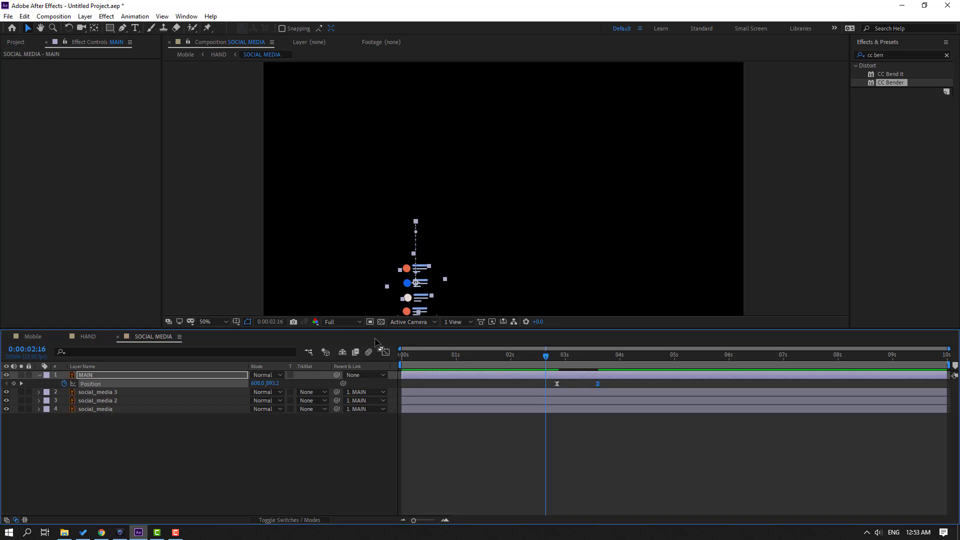
- Lengthen the second keyframe's incoming ease in MAIN's speed graph and preview the scroll from a work area starting near 2.4 seconds
left_click(385, 353)
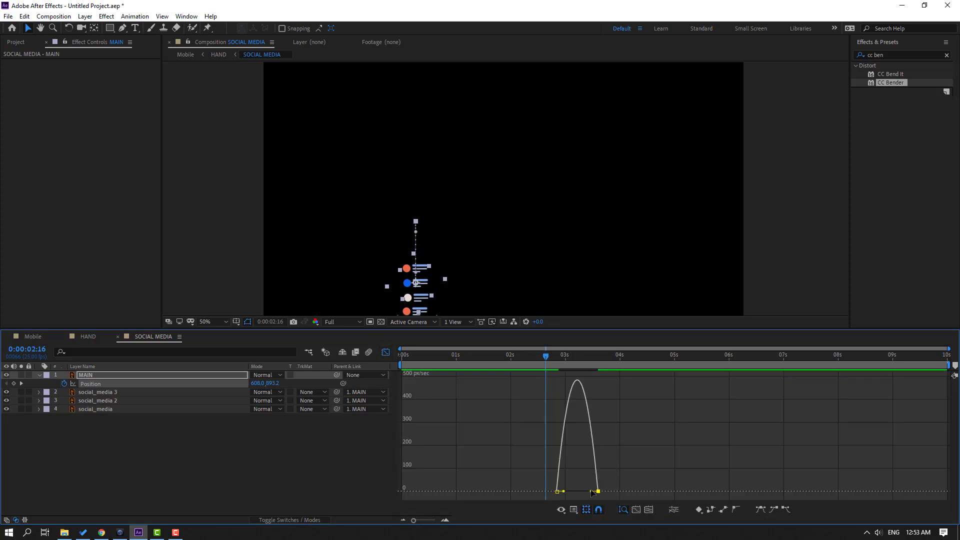
left_click_drag(591, 492, 581, 492)
left_click_drag(403, 372, 531, 373)
key("space")
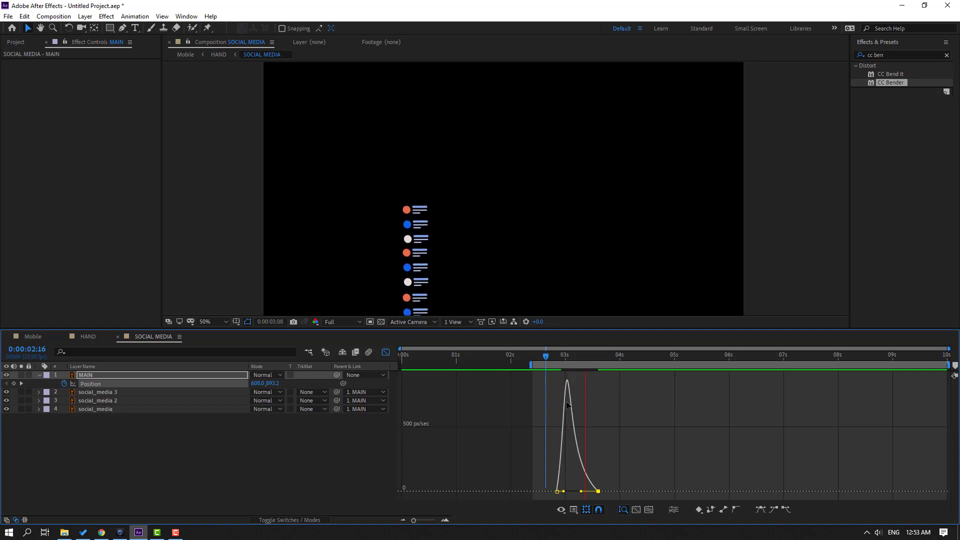
left_click(88, 337)
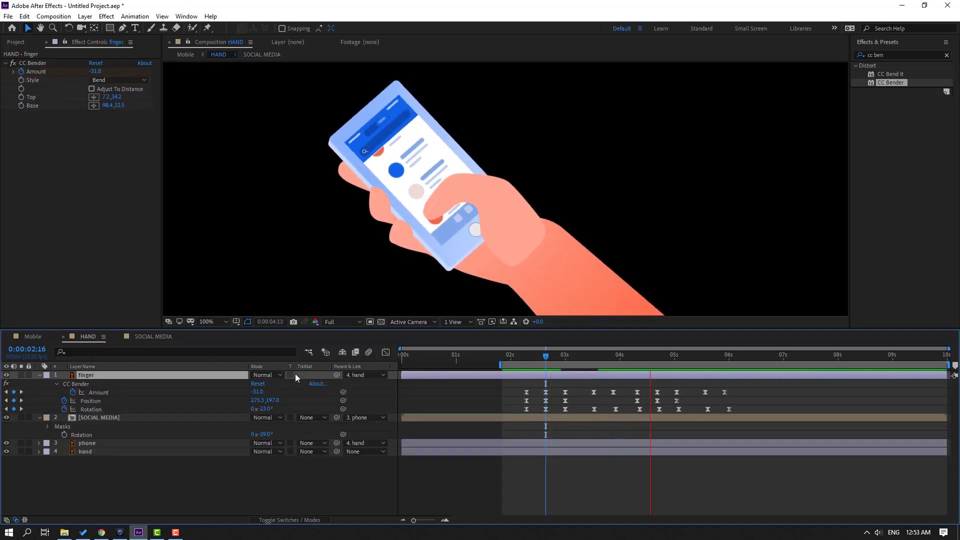
left_click(146, 337)
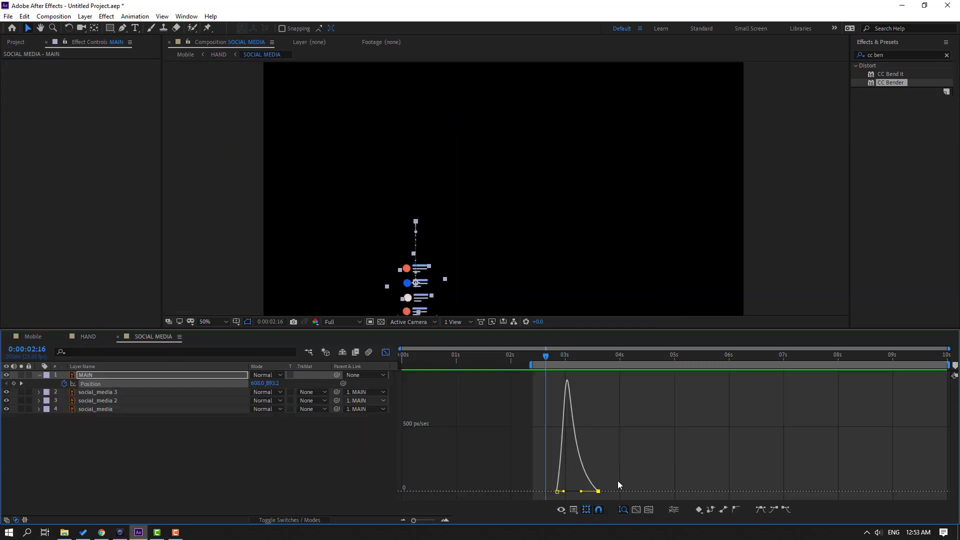
- Move MAIN's second Position keyframe to 0:00:04:09 and preview the slower scroll in both compositions
left_click(385, 353)
left_click_drag(598, 384, 638, 385)
key("space")
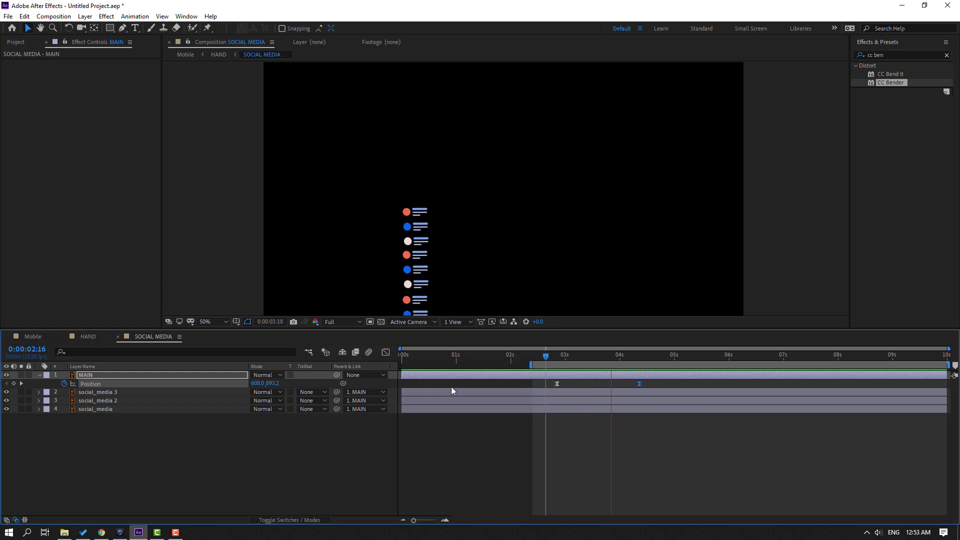
left_click(88, 336)
key("space")
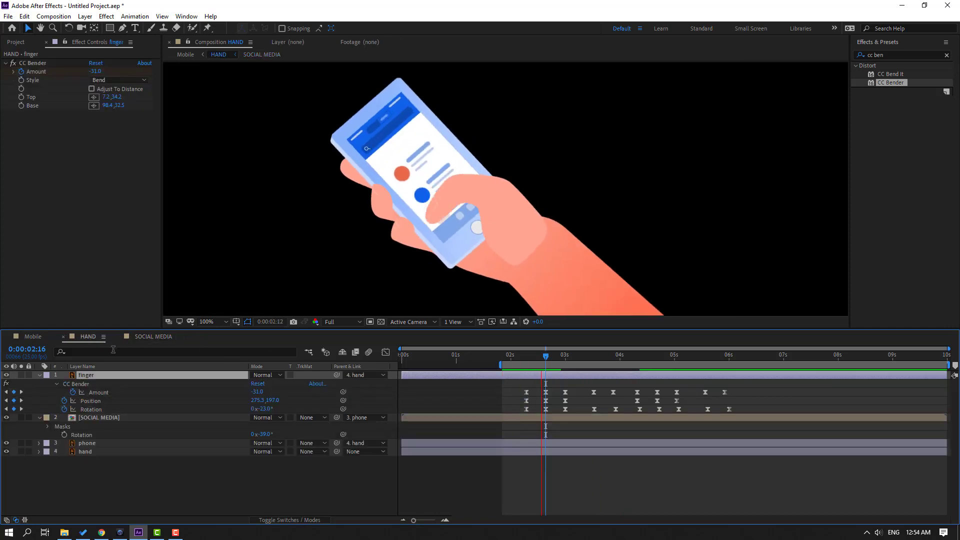
- Shorten the first keyframe's outgoing ease and the second's incoming ease in MAIN's speed graph, previewing the scroll
left_click(153, 336)
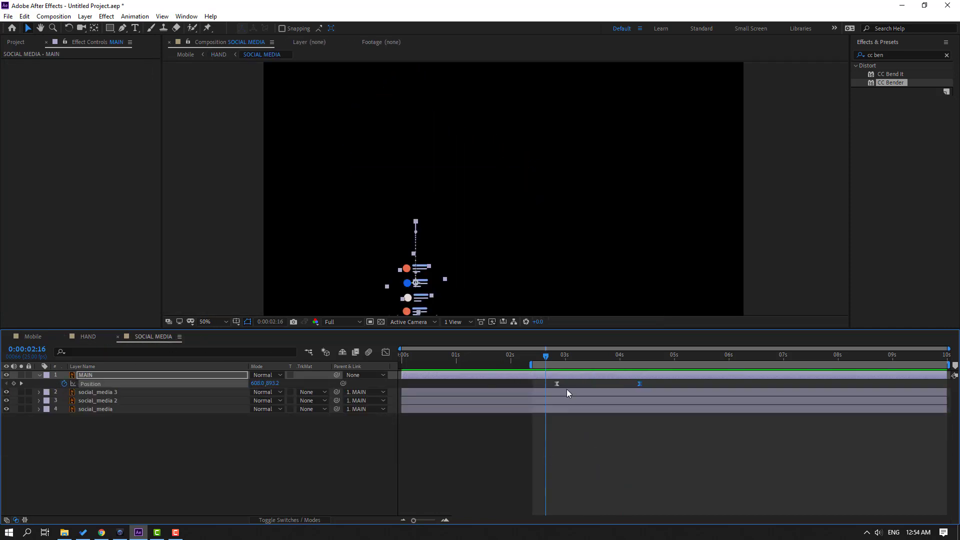
left_click(390, 353)
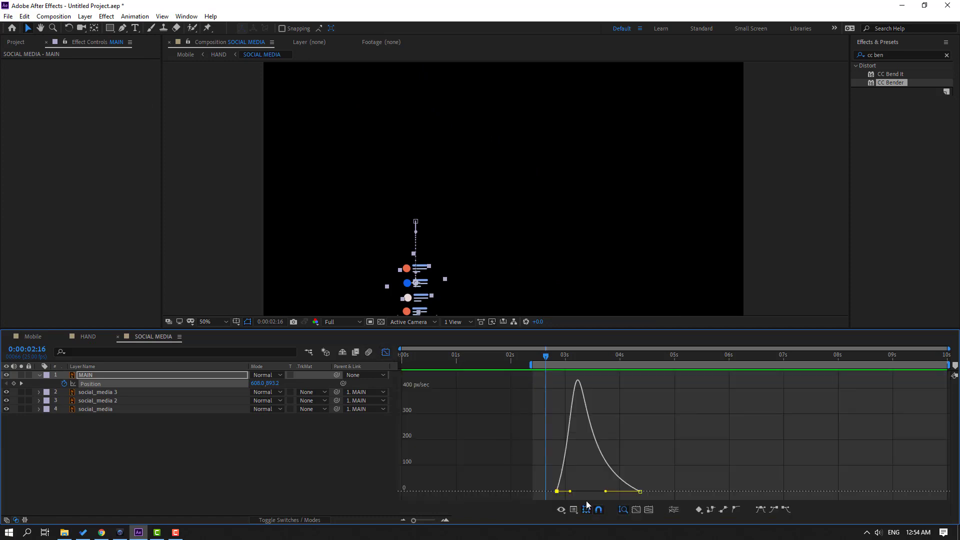
left_click_drag(569, 494, 563, 494)
key("space")
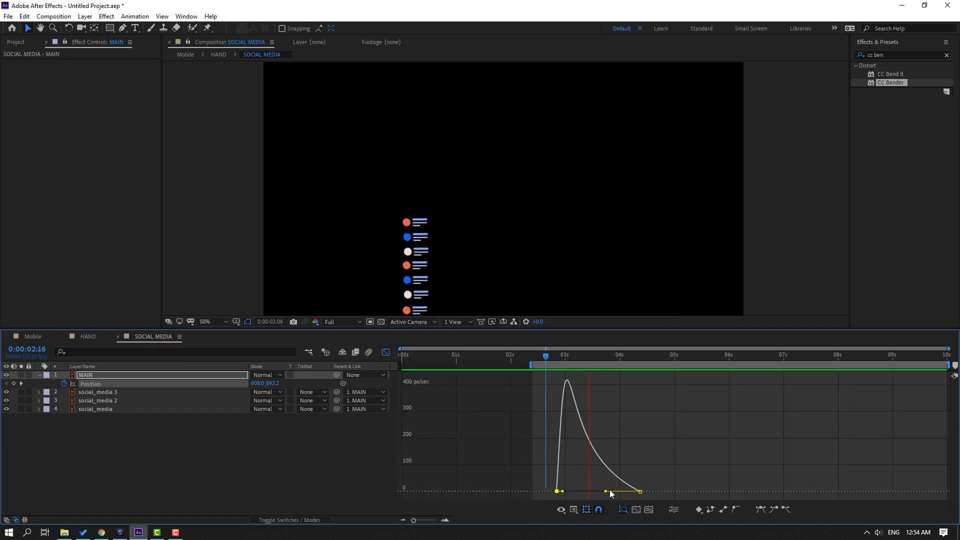
key("space")
left_click_drag(600, 493, 610, 492)
key("space")
key("space")
key("space")
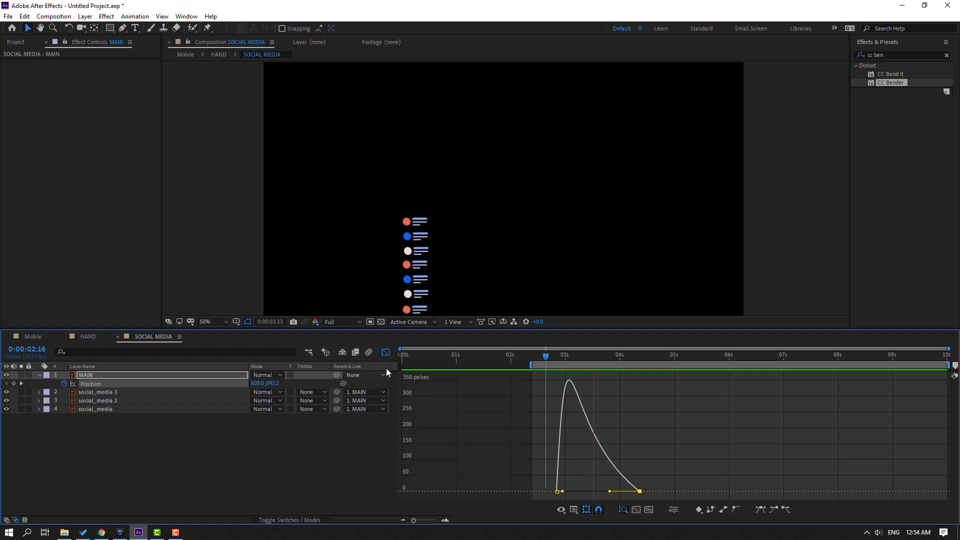
key("space")
- Set MAIN's Y position to 544.2 at the 0:00:04:09 keyframe and check the scroll against the thumb in HAND
key("shift+F3")
left_click_drag(623, 361, 639, 360)
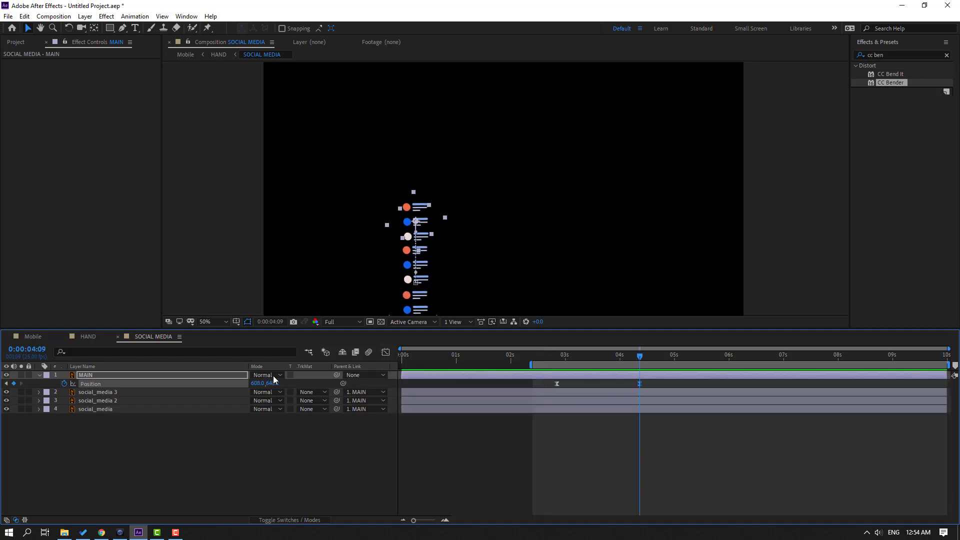
left_click_drag(273, 386, 237, 384)
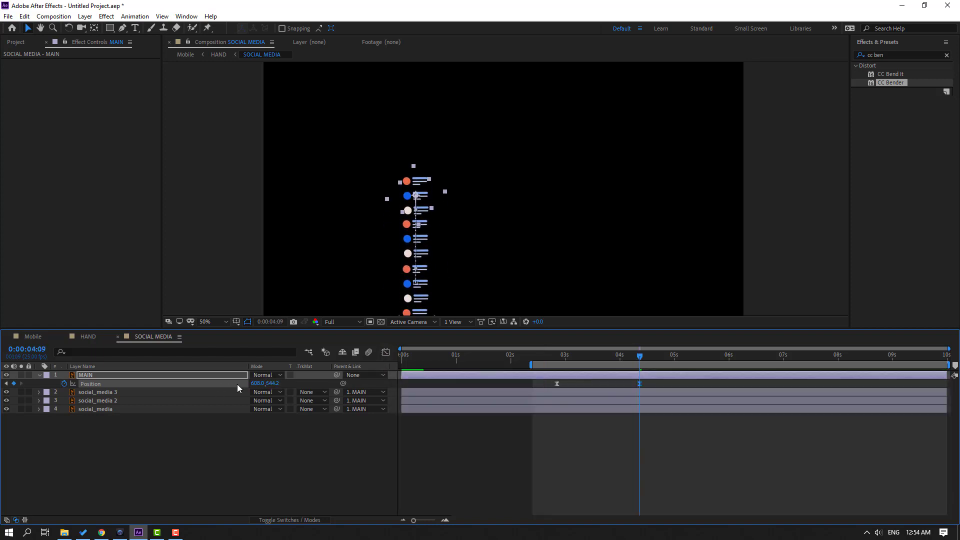
left_click(97, 336)
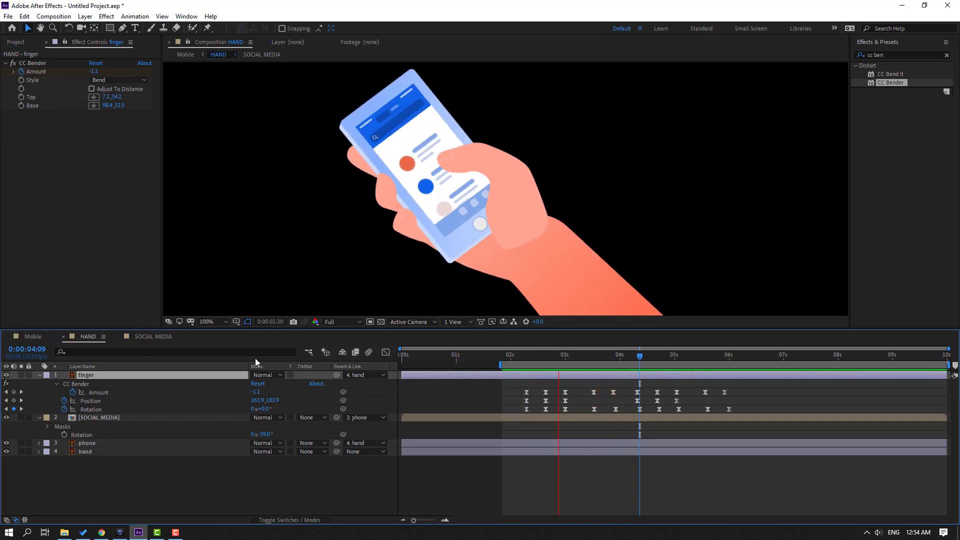
left_click_drag(525, 356, 548, 359)
- Shift both of MAIN's Position keyframes together so the first sits at 0:00:02:17, previewing the timing in HAND
left_click(153, 337)
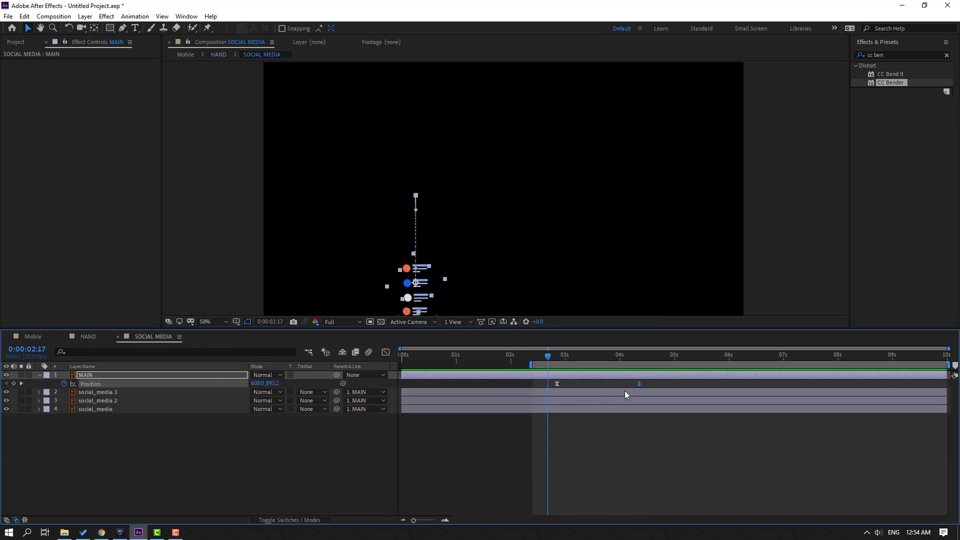
left_click_drag(652, 384, 544, 384)
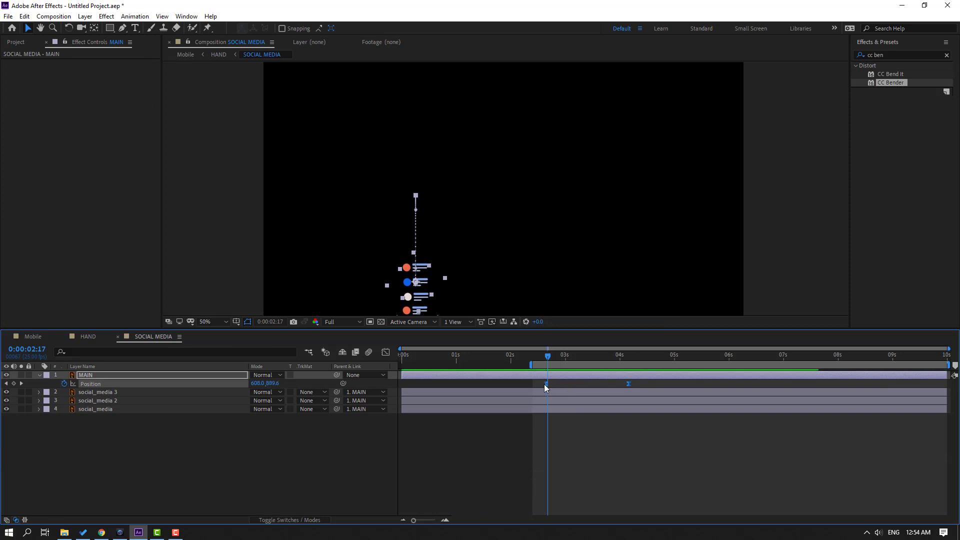
left_click(89, 337)
key("space")
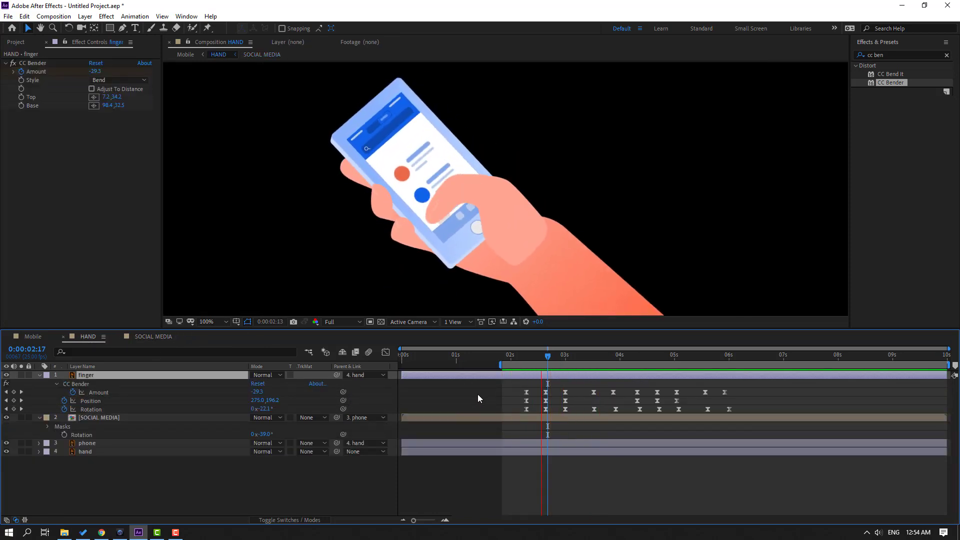
left_click(156, 335)
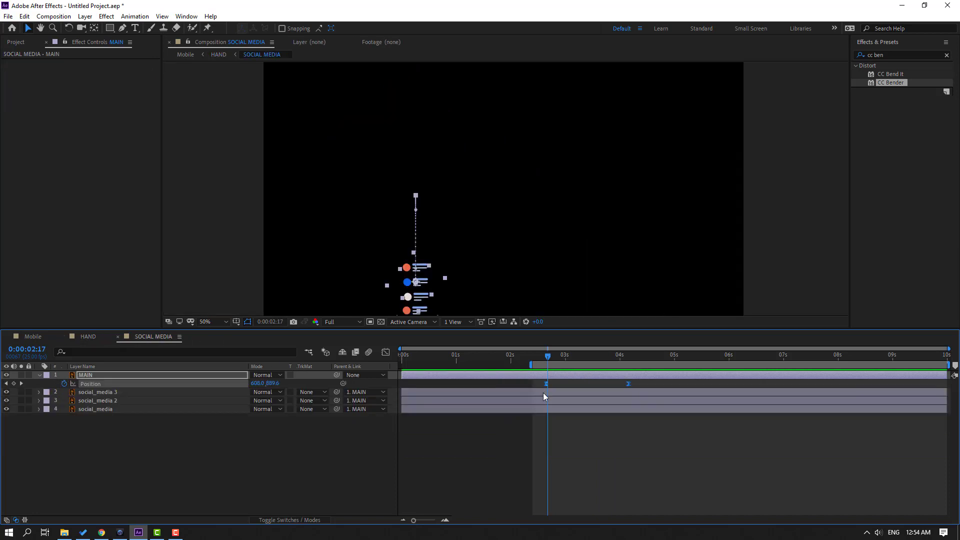
left_click_drag(547, 384, 549, 384)
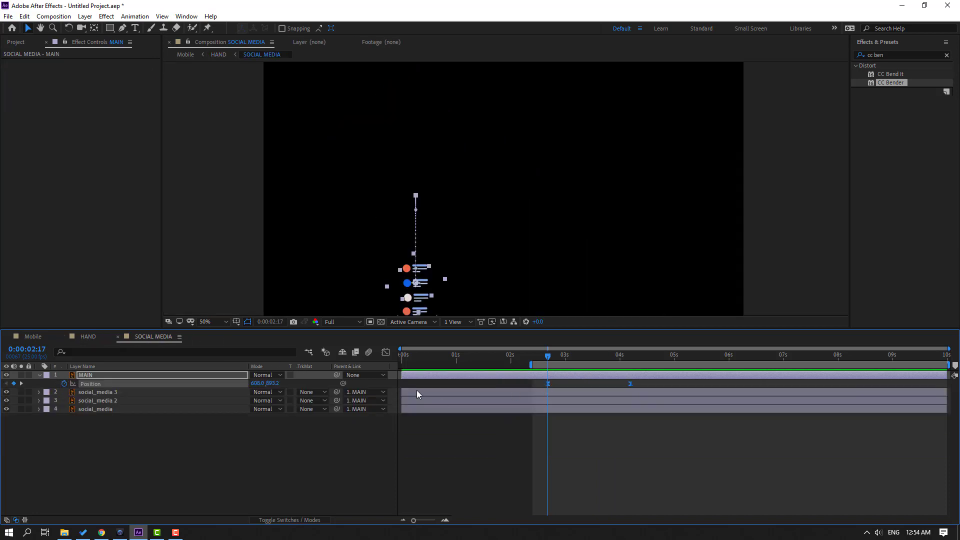
left_click(97, 338)
key("space")
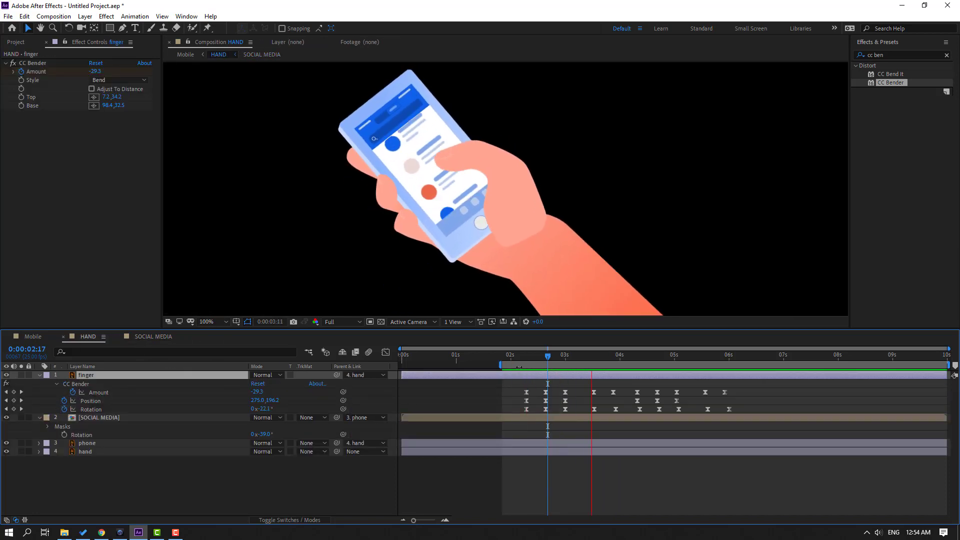
- Add a Position keyframe to MAIN at 0:00:04:19 and another at 0:00:05:23 with Y set to 175.2 for the second swipe
left_click_drag(570, 355, 654, 363)
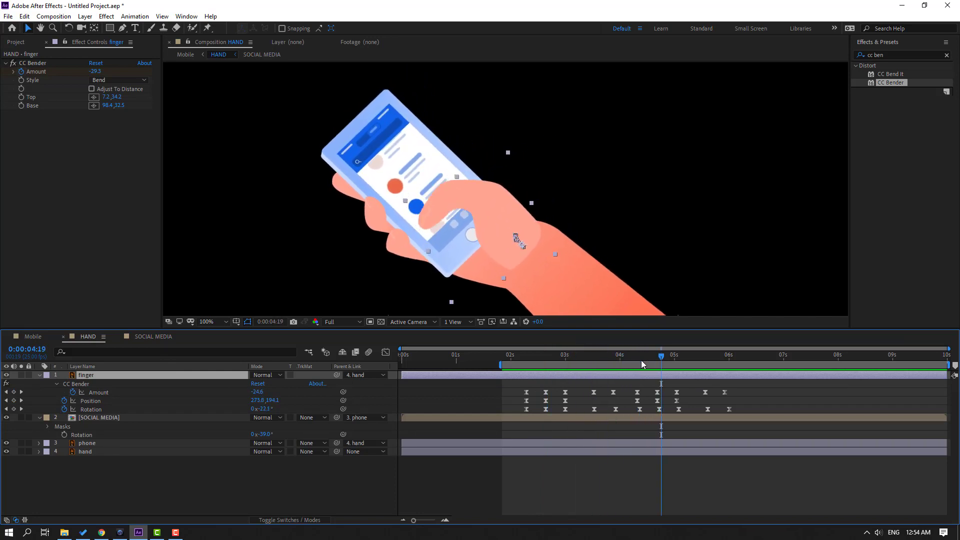
left_click(154, 337)
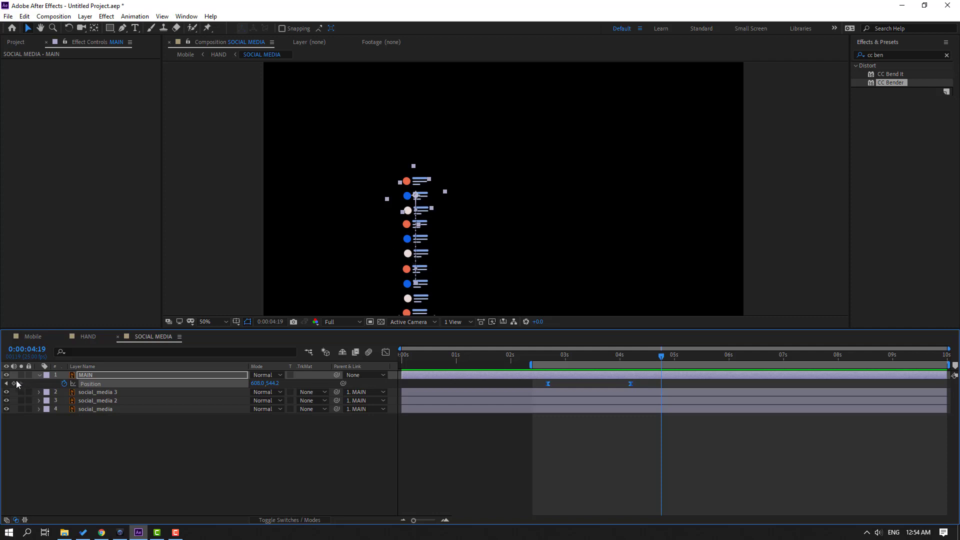
left_click_drag(697, 360, 725, 360)
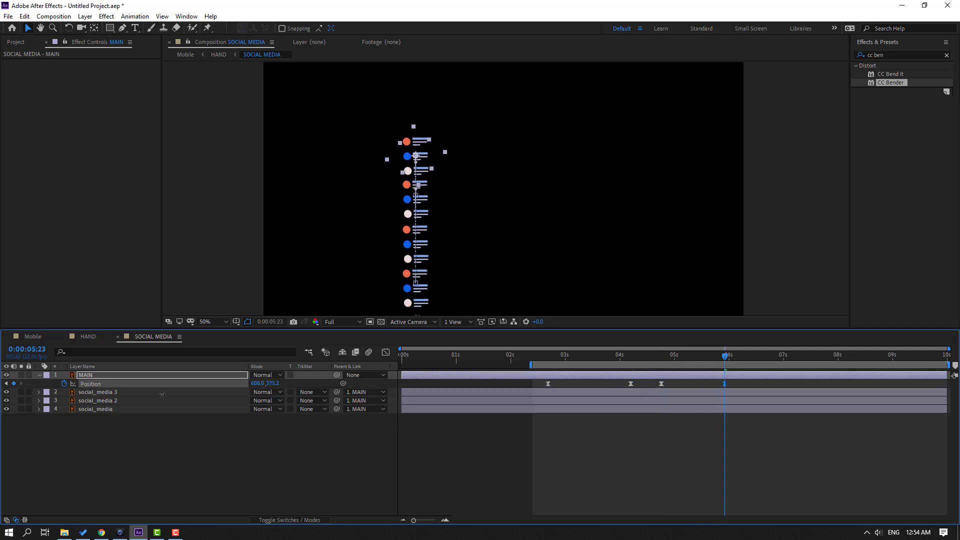
- Set MAIN's Y position to 283.2 at the 0:00:05:23 keyframe, checking the list against the thumb in HAND
left_click(83, 341)
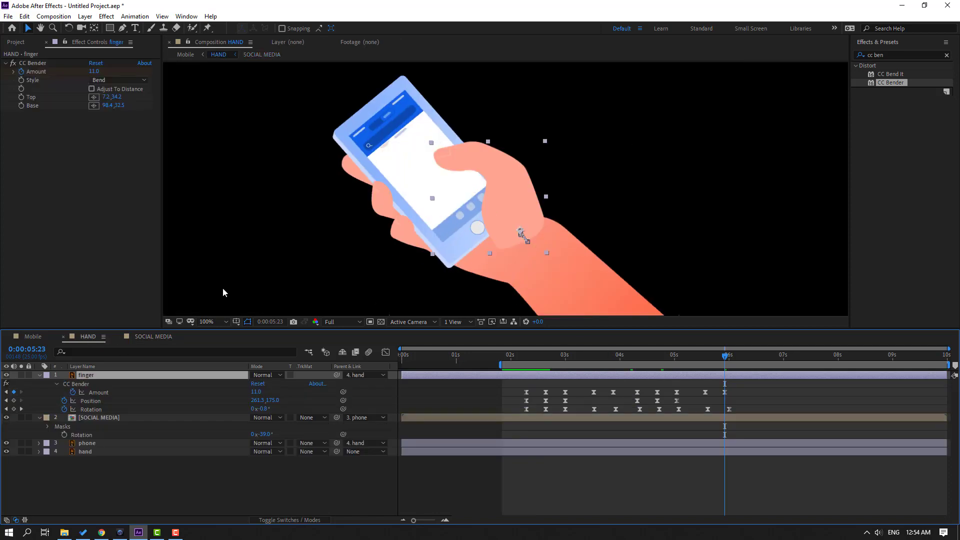
left_click(150, 337)
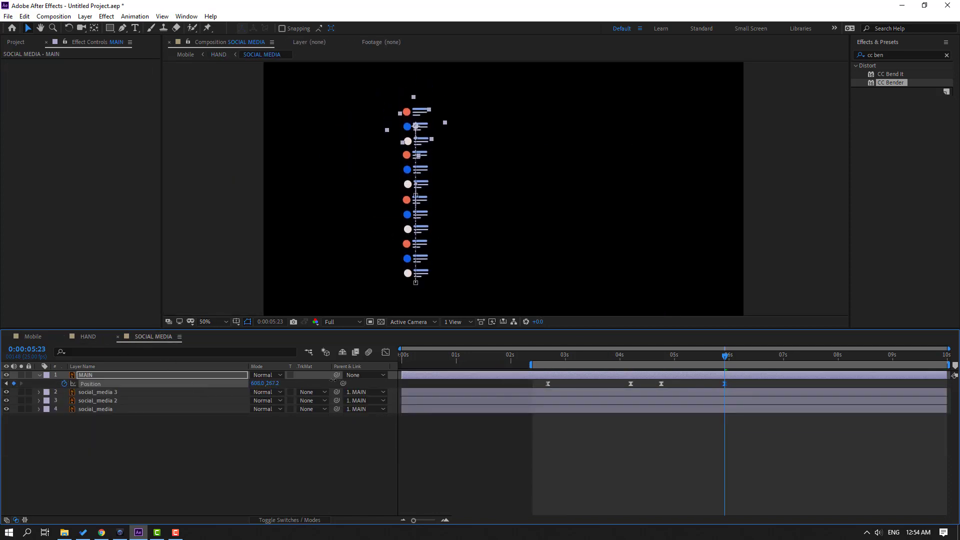
left_click(89, 336)
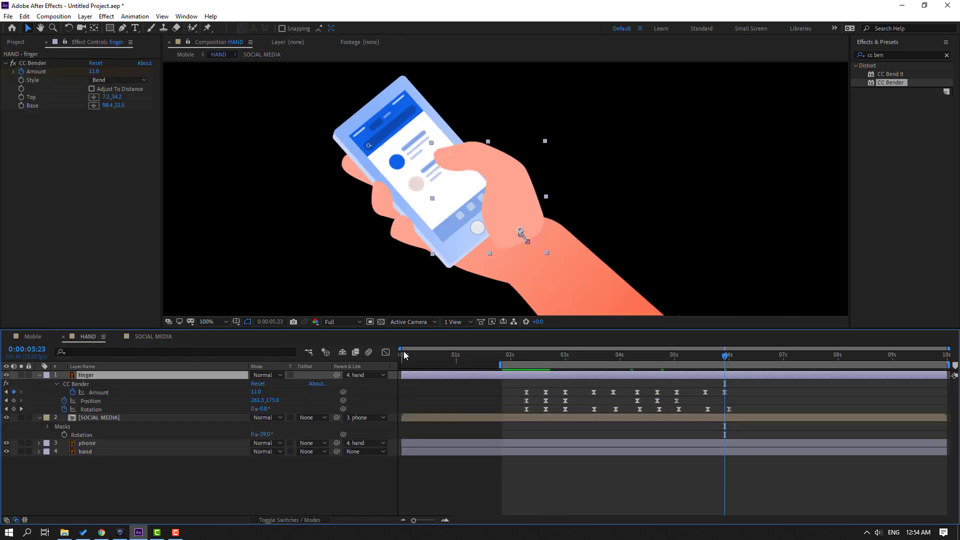
key("space")
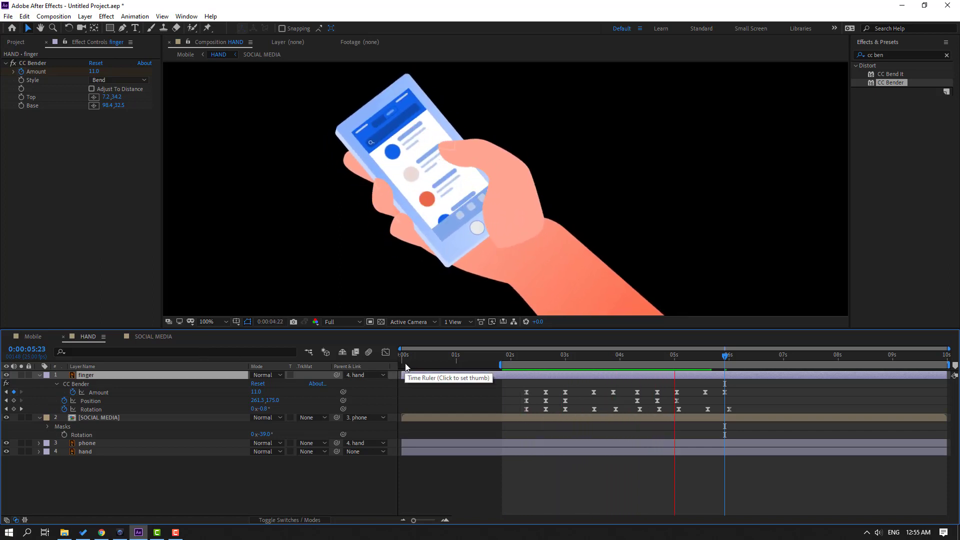
- Lengthen the eases between MAIN's 0:00:04:19 and 0:00:05:23 Position keyframes in the speed graph, previewing the second scroll in HAND
double_click(722, 415)
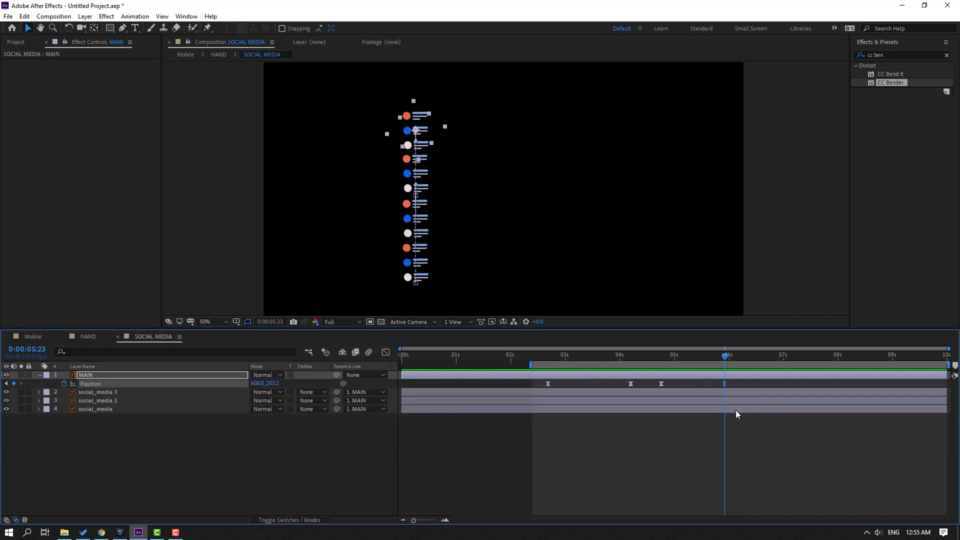
left_click_drag(655, 391, 655, 392)
key("shift+F3")
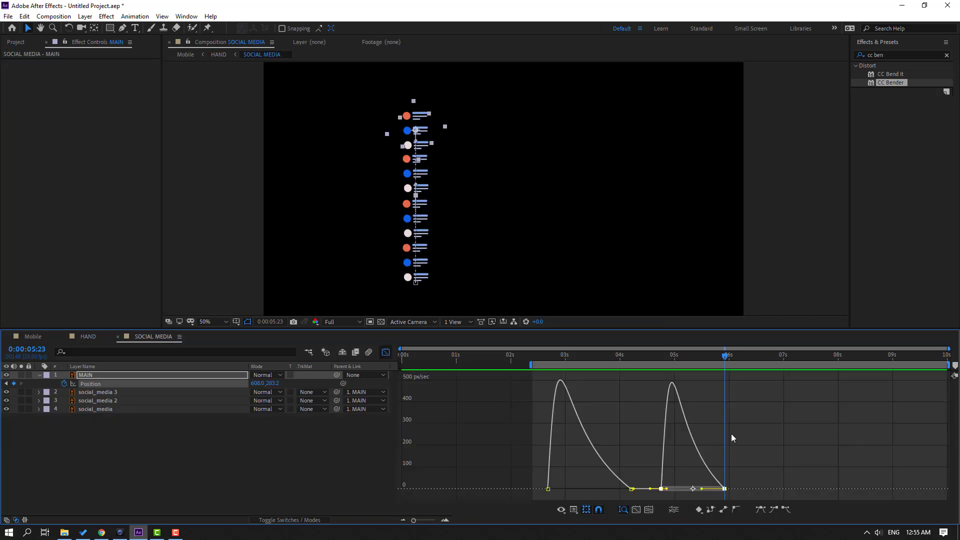
left_click(700, 500)
left_click_drag(703, 492, 673, 492)
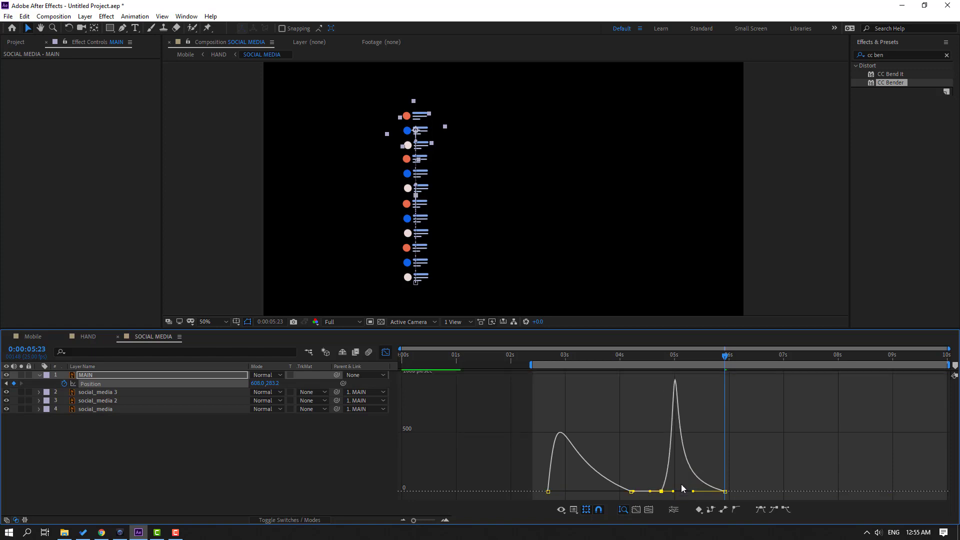
key("space")
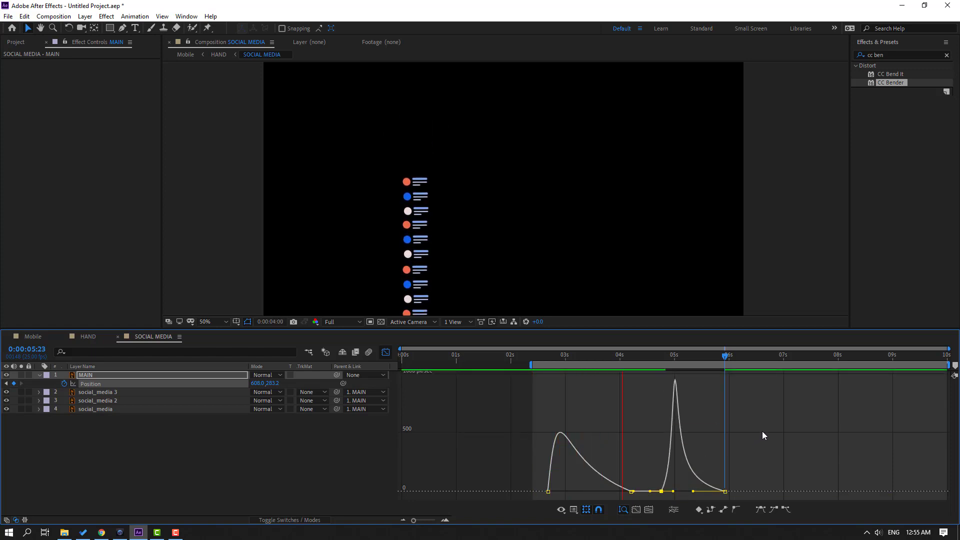
left_click(110, 334)
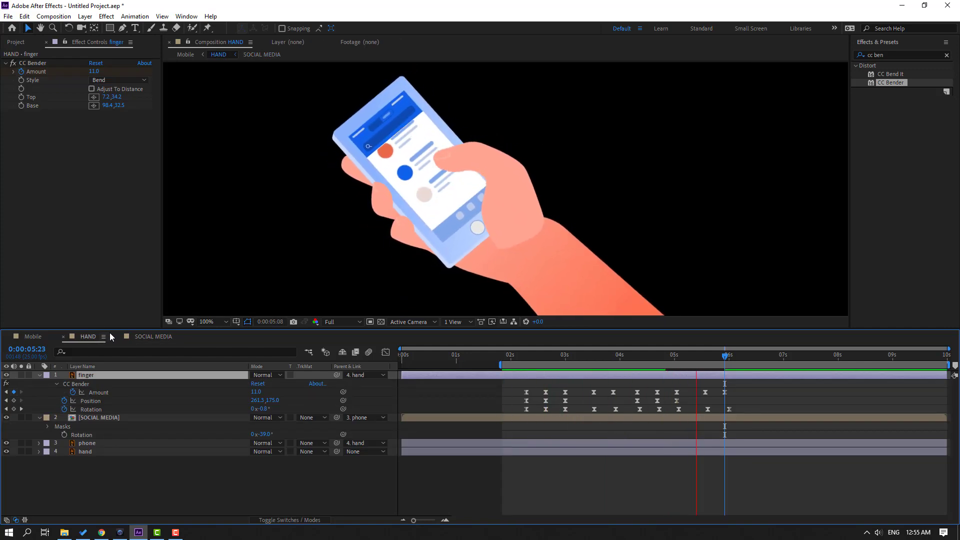
- Shorten the outgoing ease at 0:00:04:19 and move MAIN's last Position keyframe to about 0:00:06:18, previewing both compositions
left_click(153, 336)
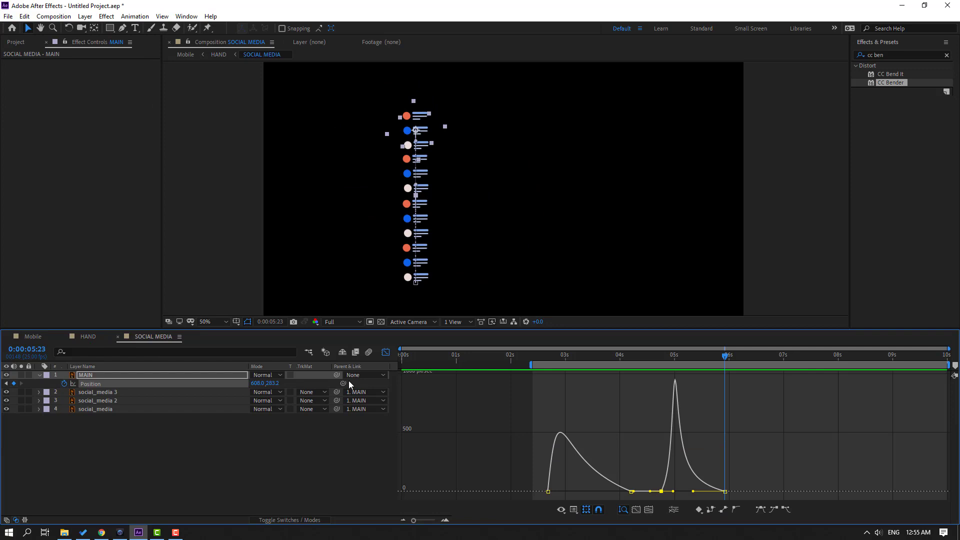
left_click_drag(673, 492, 667, 491)
left_click(386, 353)
left_click_drag(726, 389, 770, 395)
key("space")
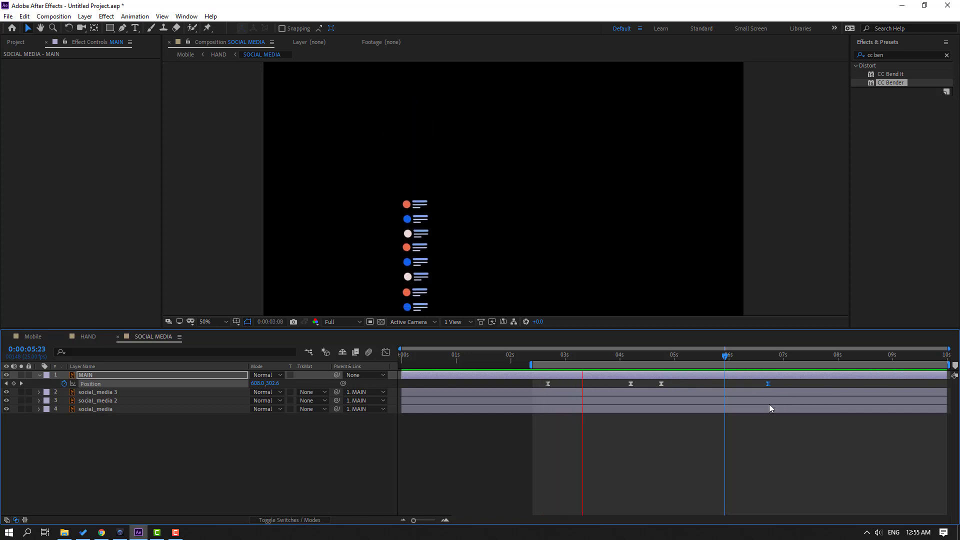
key("shift+Escape")
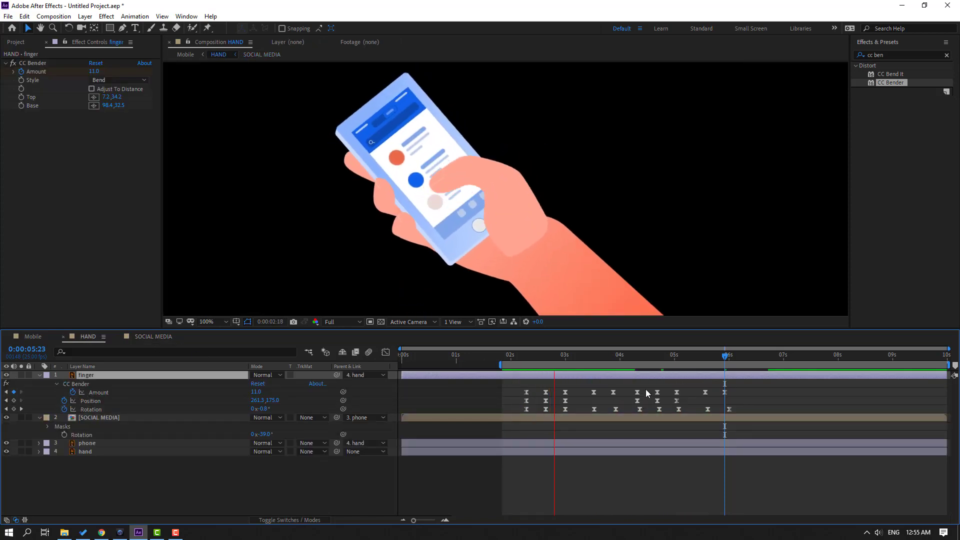
key("space")
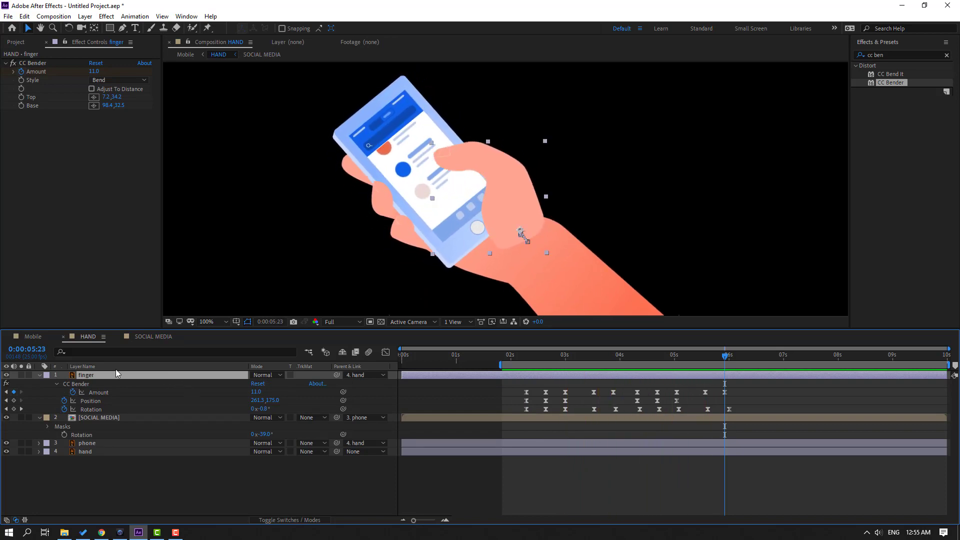
- Close the HAND and SOCIAL MEDIA timelines and preview the Mobile composition from its first frame
left_click(63, 337)
key("ctrl+w")
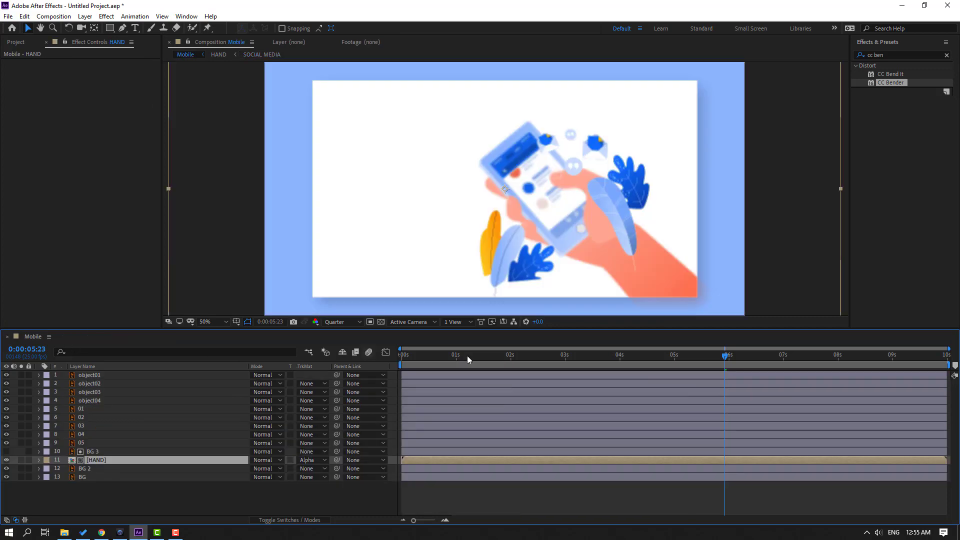
left_click_drag(465, 355, 379, 361)
left_click(644, 290)
key("space")
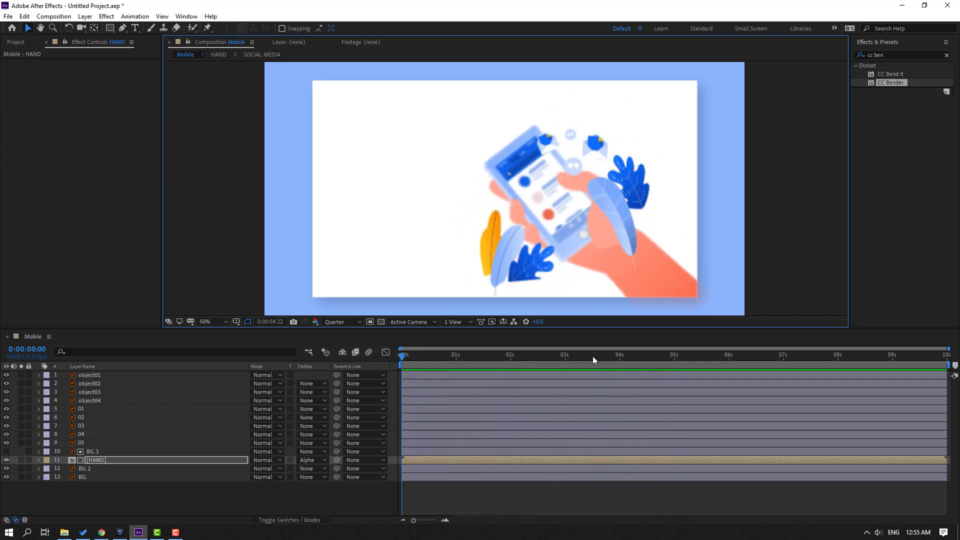
- Stop the preview and set the Mobile composition's viewer resolution to Full
key("space")
left_click(334, 321)
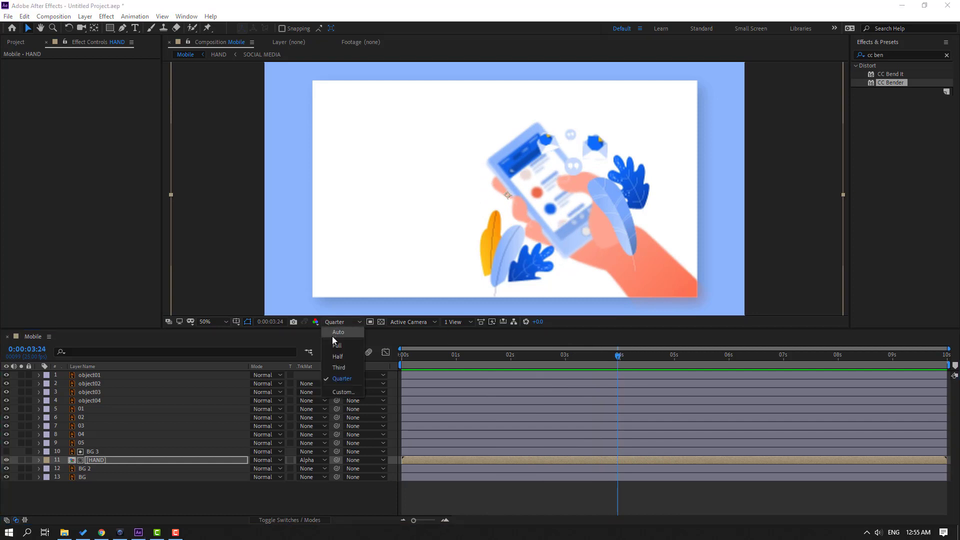
left_click(336, 346)
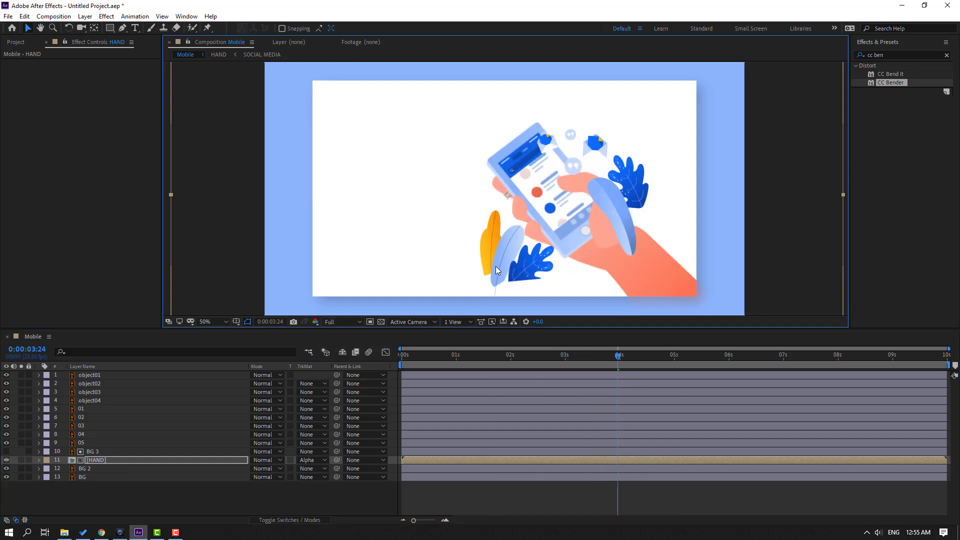
- Place leaf layer 01's anchor point at its stem base and move the leaf off the hand to the white card's right edge
left_click(84, 409)
scroll(672, 250, "up", 2)
left_click_drag(672, 250, 416, 176)
left_click(94, 28)
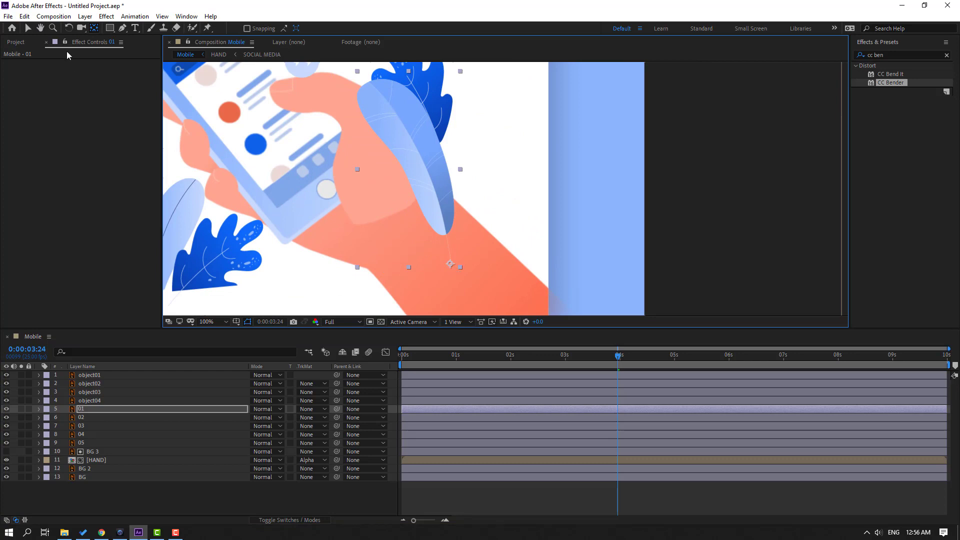
left_click(27, 28)
scroll(470, 237, "down", 2)
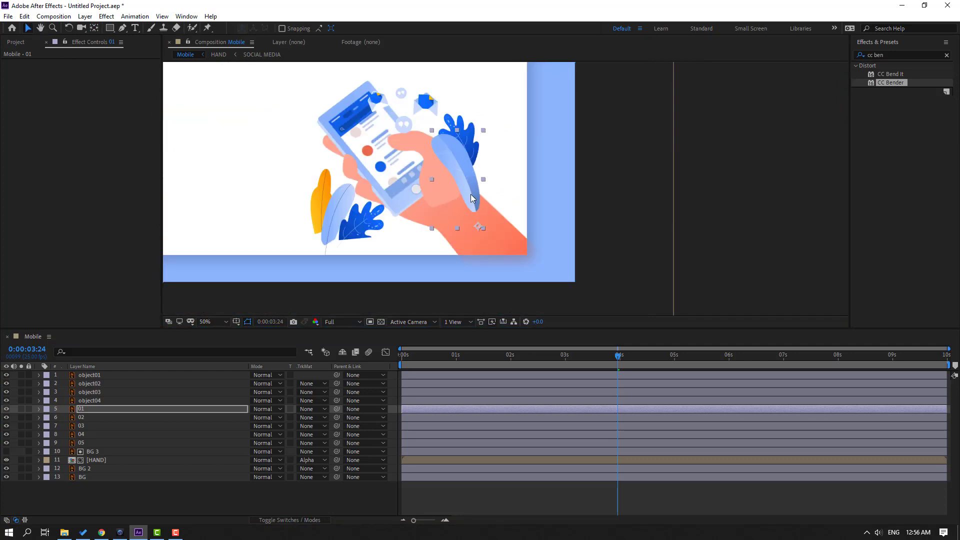
left_click_drag(511, 203, 517, 203)
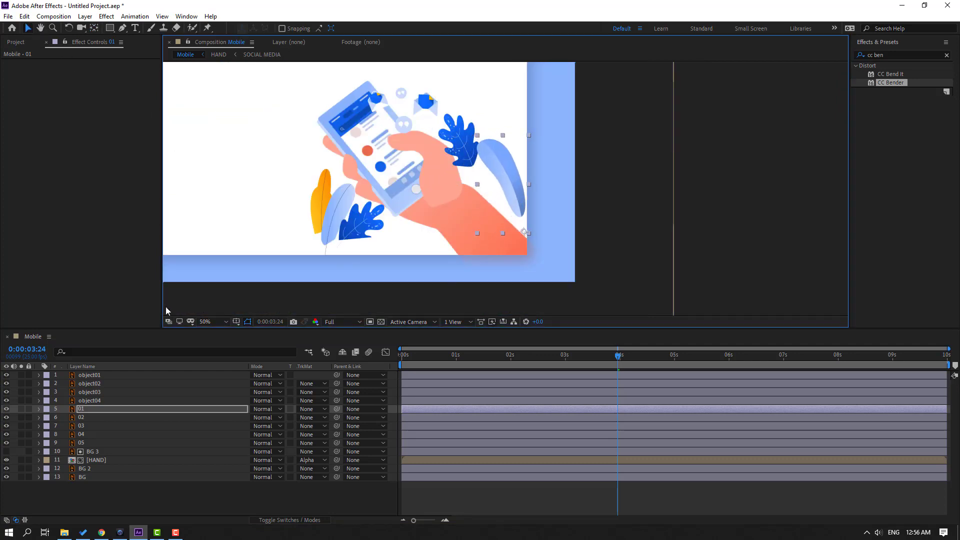
- Place leaf layer 02's anchor point at its stem base and move the leaf onto the card's right edge above leaf 01
left_click(82, 416)
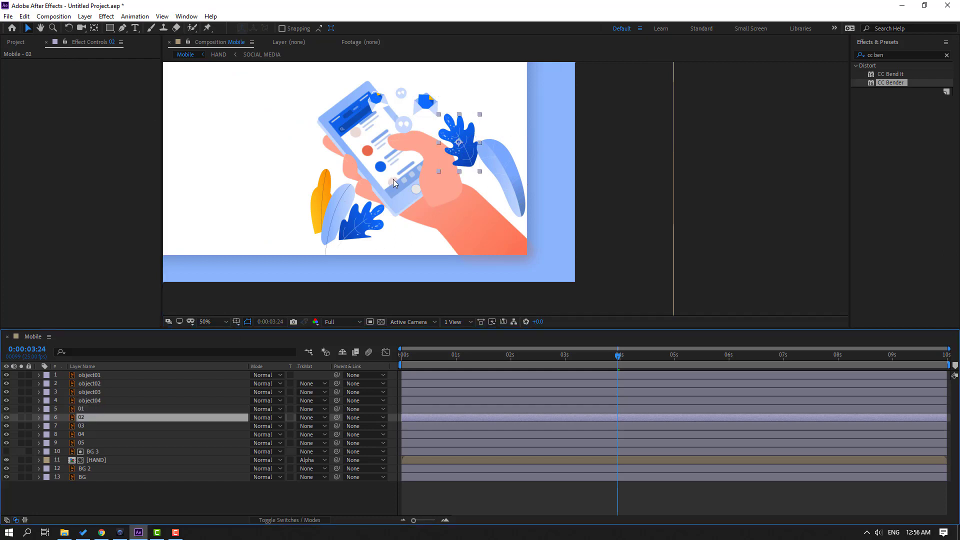
scroll(391, 179, "up", 2)
key("y")
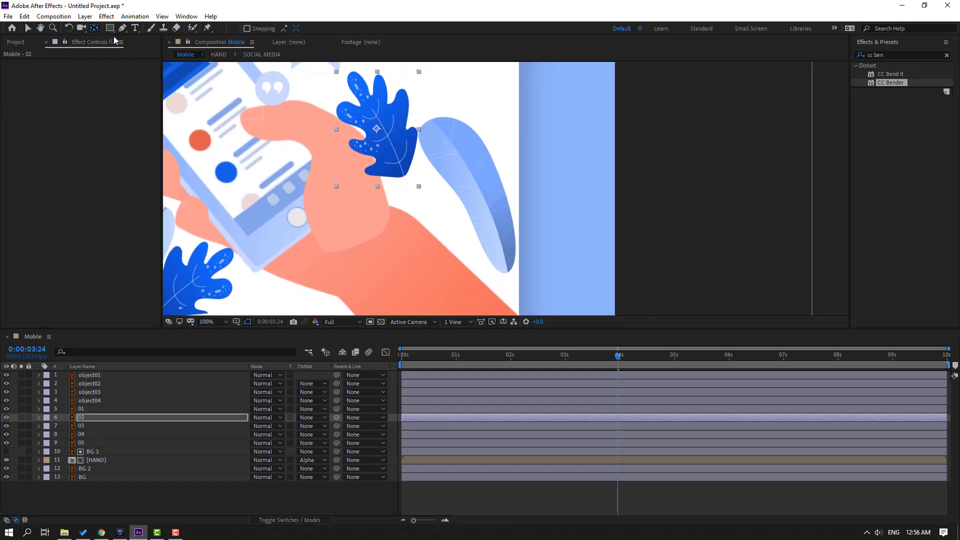
left_click_drag(409, 174, 456, 143)
left_click(27, 28)
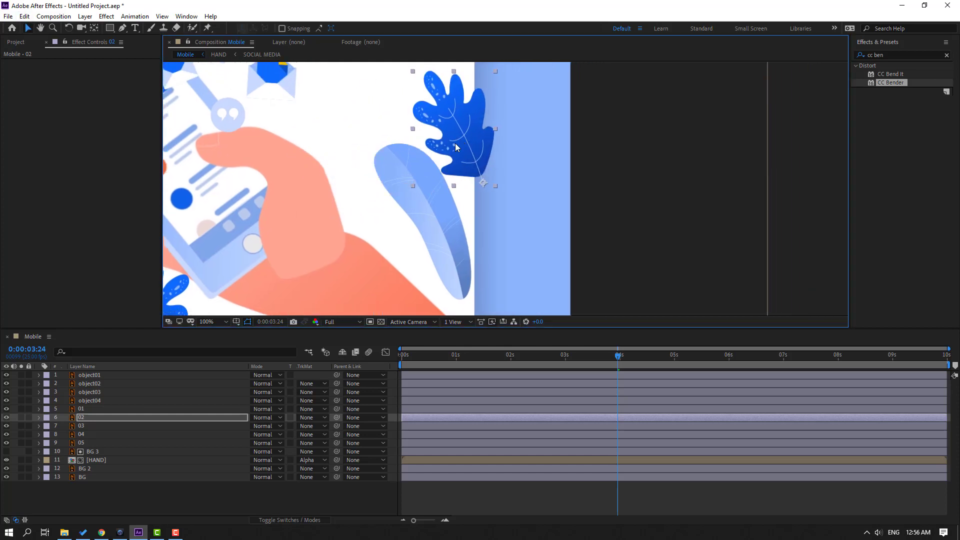
- Place leaf layer 03's anchor point at its stem base and lower the leaf so it meets the card's bottom edge
left_click(85, 426)
scroll(465, 226, "down", 1)
scroll(465, 226, "up", 1)
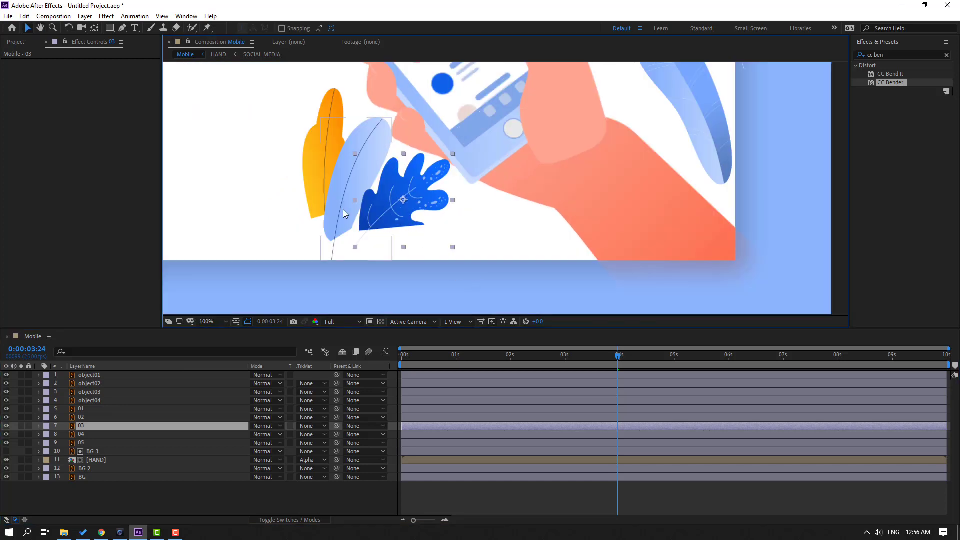
left_click(94, 28)
left_click_drag(402, 201, 367, 248)
key("v")
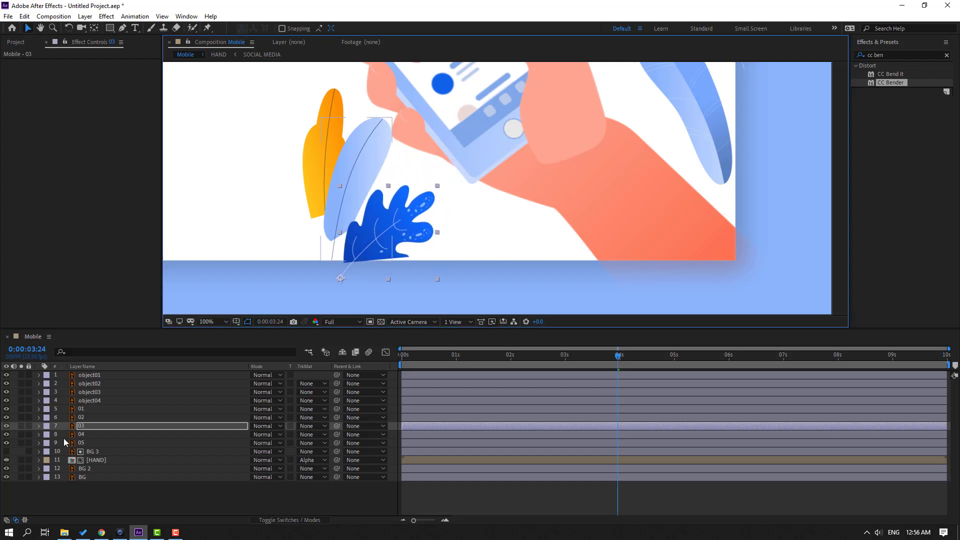
- Place leaf layer 04's anchor point at its stem base and position the leaf on the card's bottom edge beside leaf 03
left_click(81, 435)
left_click_drag(336, 221, 261, 245)
key("y")
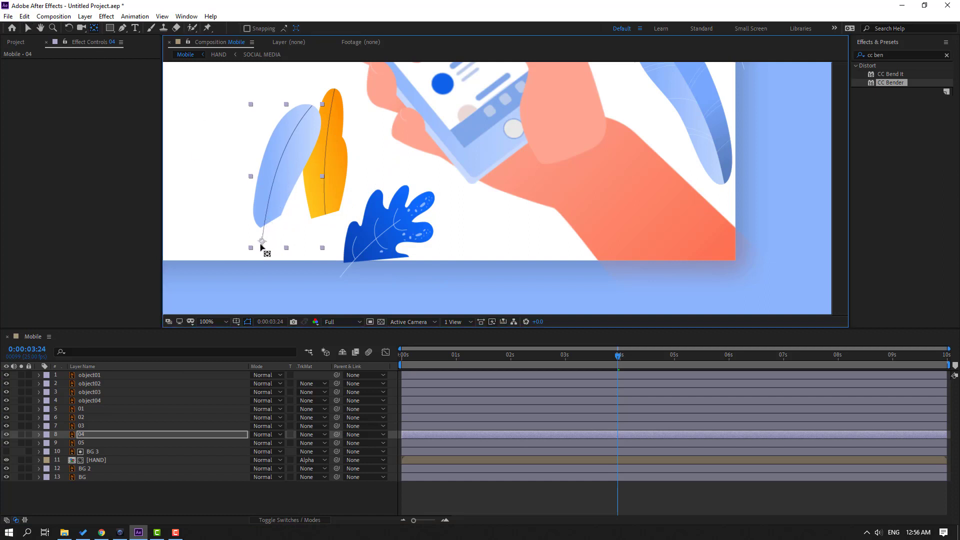
left_click(28, 29)
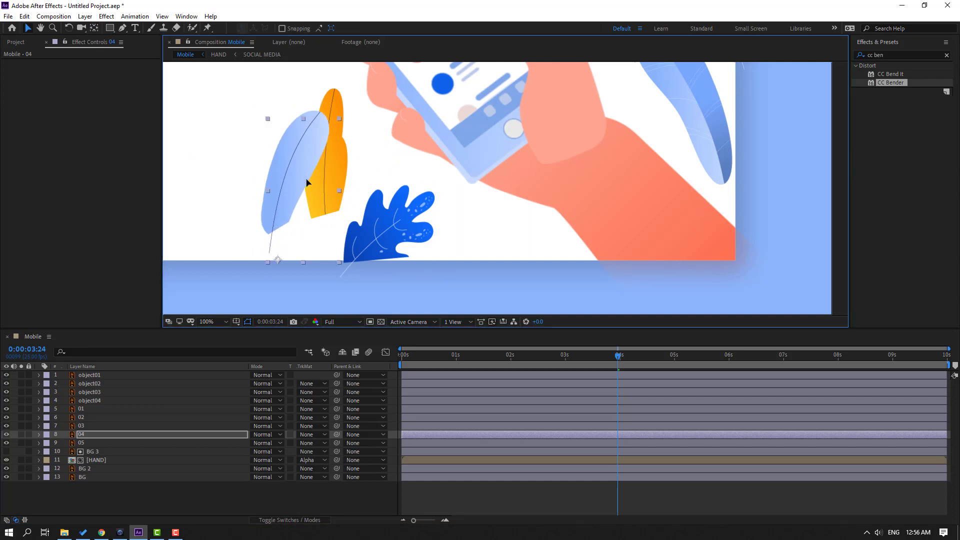
left_click_drag(305, 182, 350, 211)
- Place orange leaf layer 05's anchor point at its base and position the leaf on the card's bottom edge, left of leaf 04
left_click(75, 443)
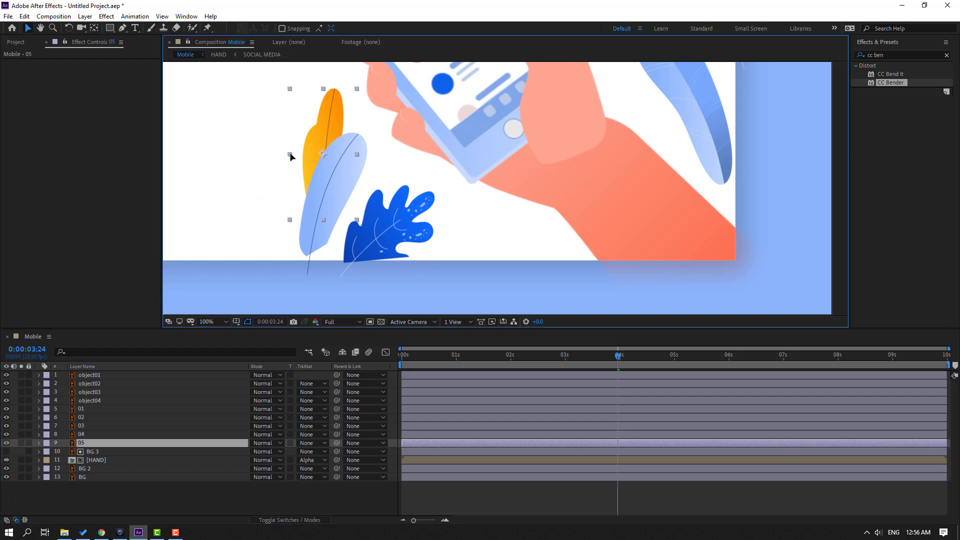
left_click_drag(313, 164, 245, 170)
left_click(95, 29)
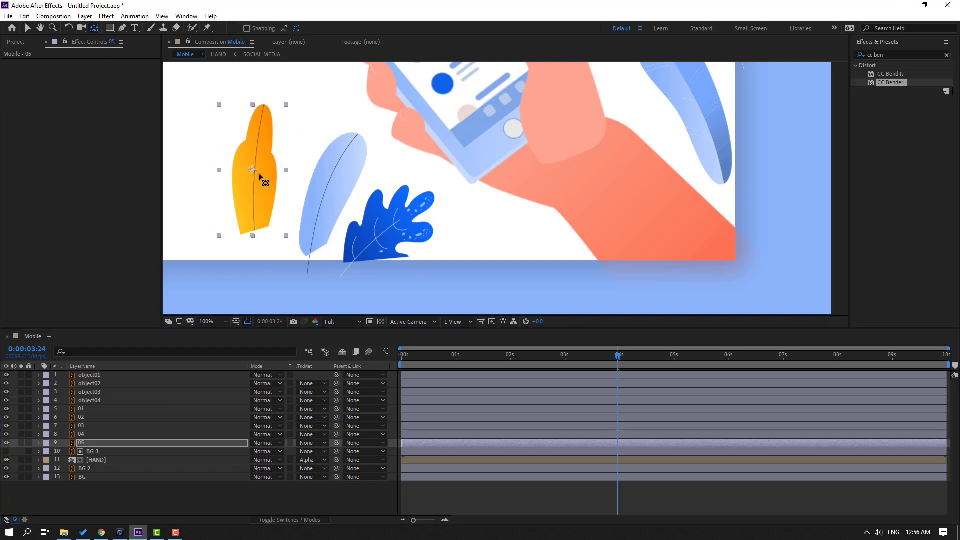
left_click(27, 29)
left_click_drag(256, 153, 275, 189)
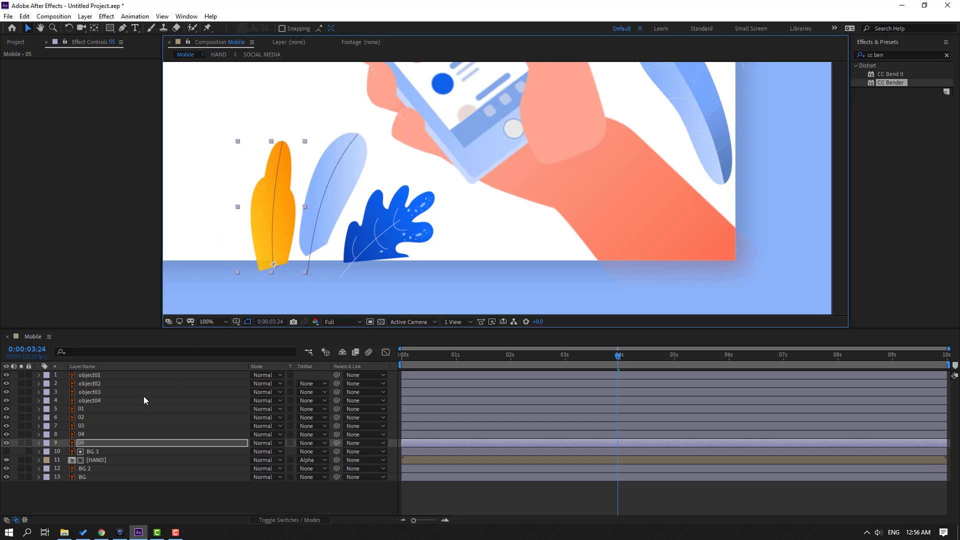
- Add a wiggle(1,9) expression to leaf layer 01's Rotation from the composition start and preview the sway
scroll(485, 219, "down", 2)
scroll(558, 198, "right", 4)
scroll(558, 197, "up", 2)
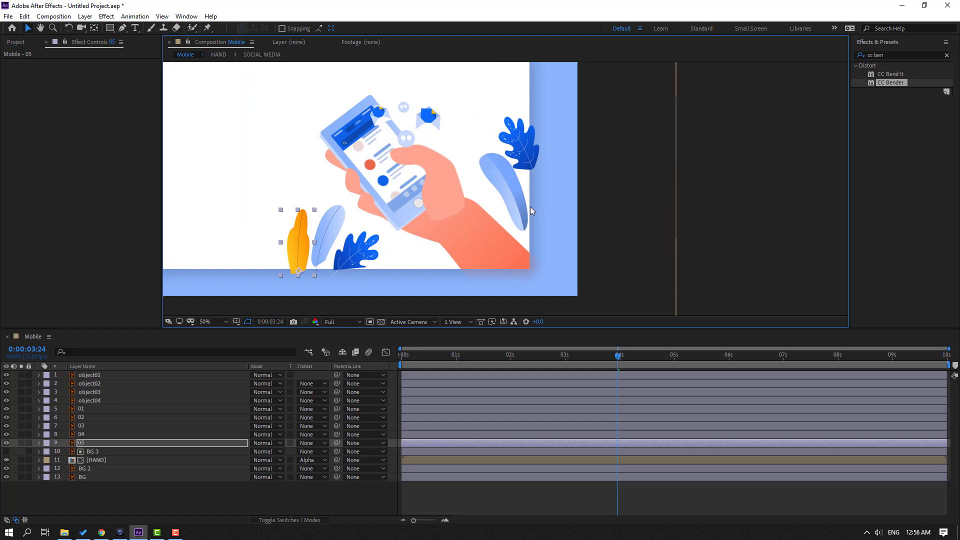
left_click(507, 182)
left_click(473, 356)
key("Home")
key("r")
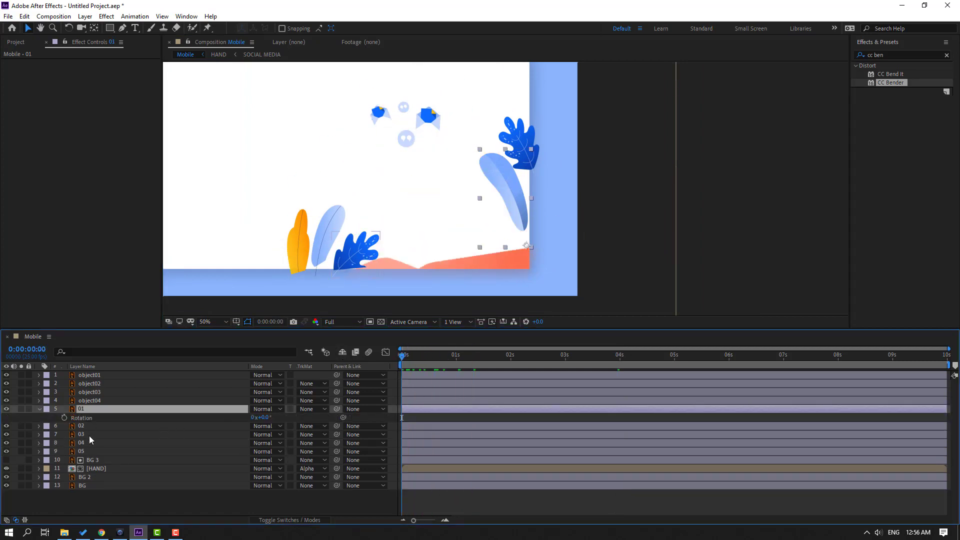
left_click(65, 419, "alt")
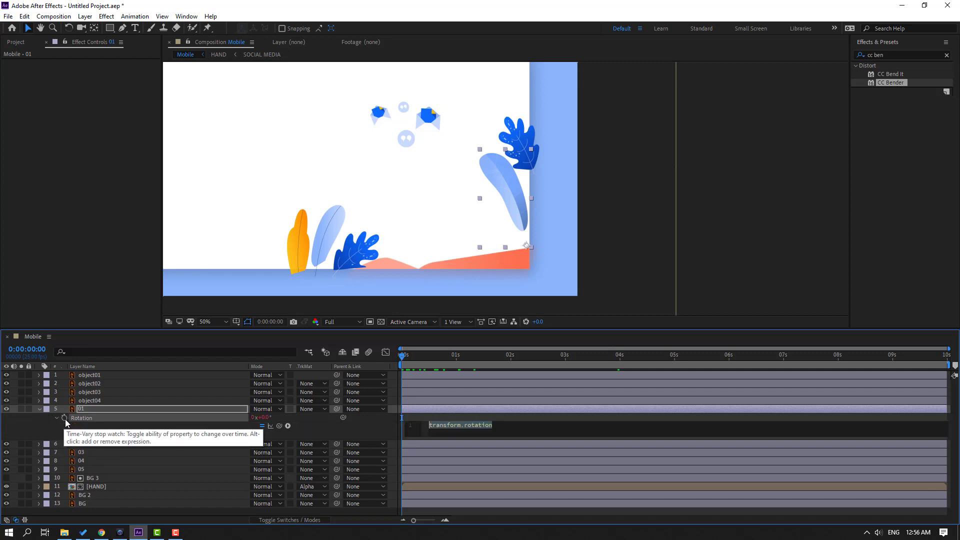
type("wiggle")
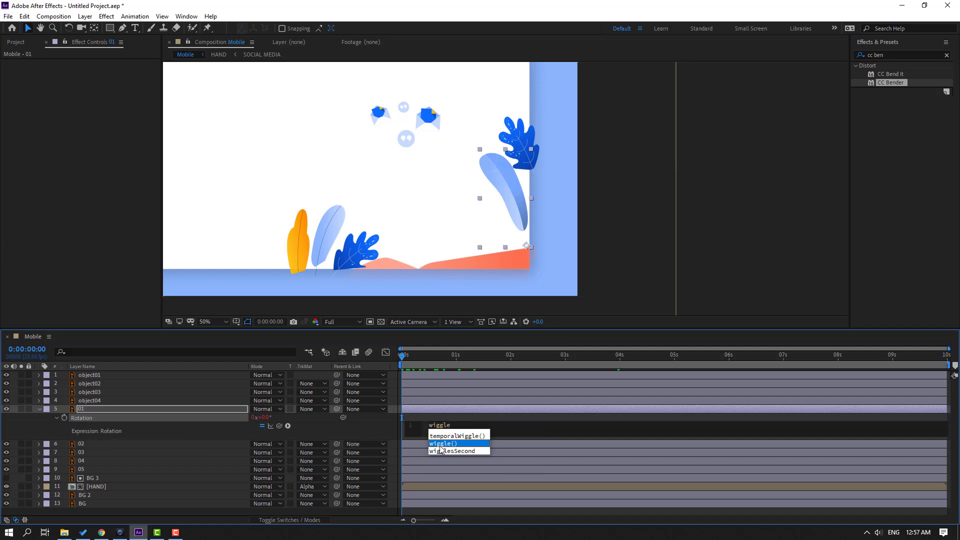
left_click(452, 444)
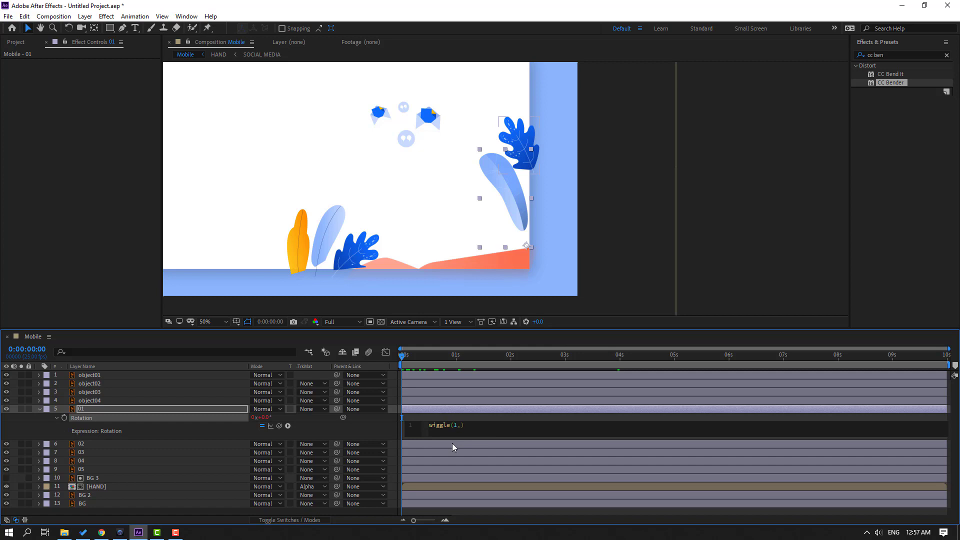
left_click(834, 415)
key("space")
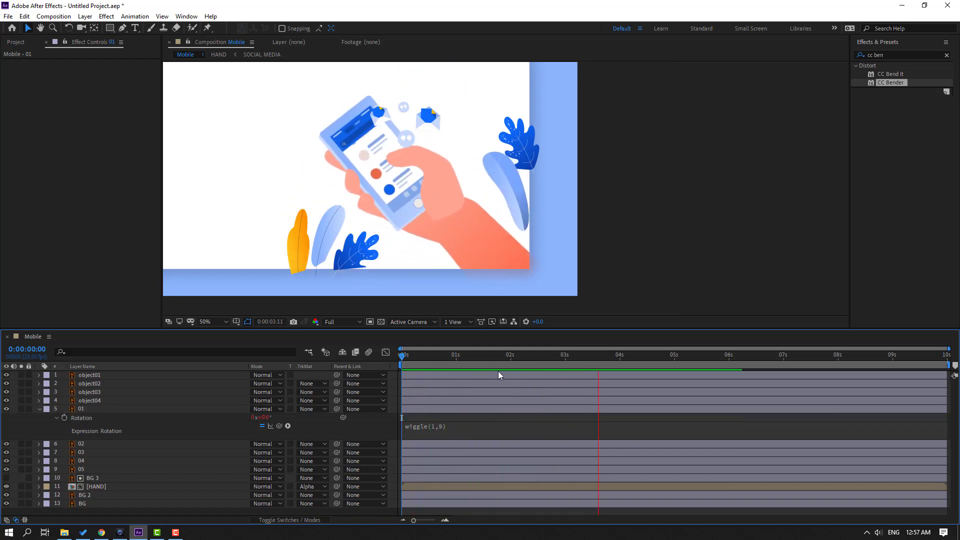
left_click(458, 361)
- Copy leaf 01's rotation expression and reveal the Rotation property of leaf layers 02 to 05 at the composition start
left_click(452, 428)
key("ctrl+c")
left_click(487, 426)
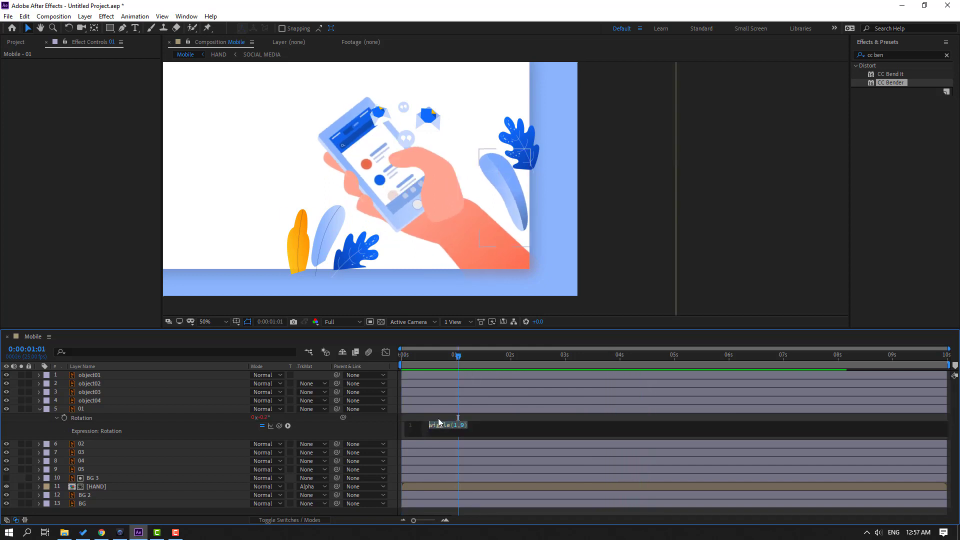
left_click(39, 409)
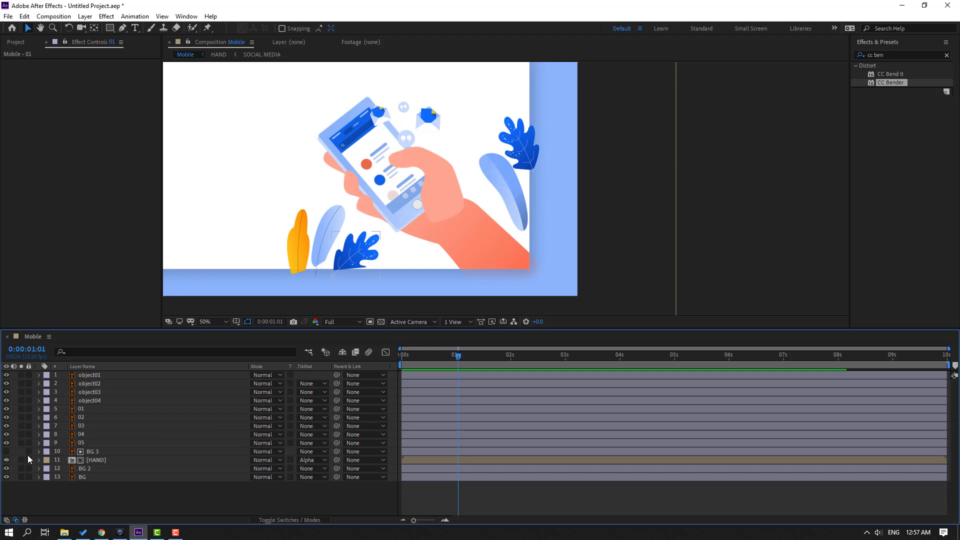
left_click(100, 419)
left_click(84, 426, "ctrl")
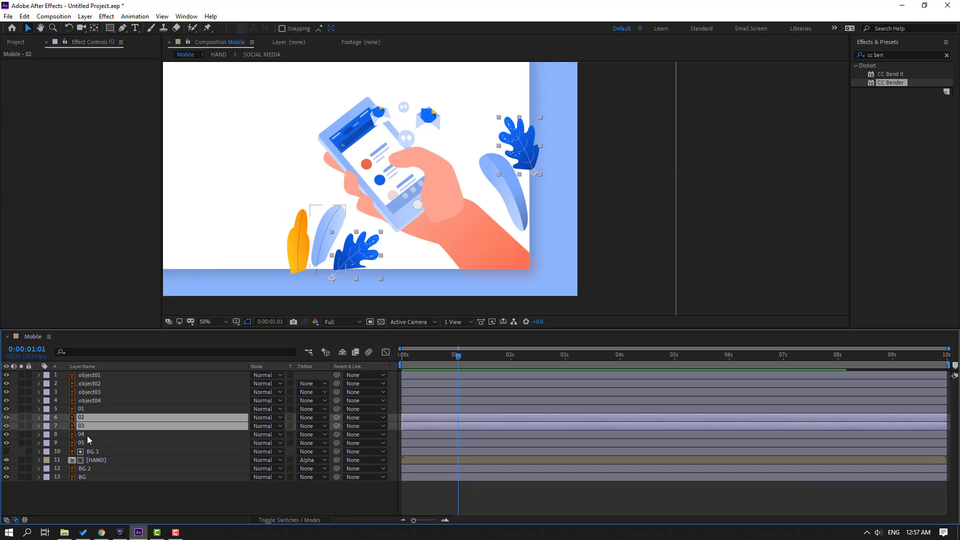
left_click(88, 435, "ctrl")
left_click(99, 443, "ctrl")
key("r")
left_click_drag(445, 362, 401, 364)
left_click(429, 426)
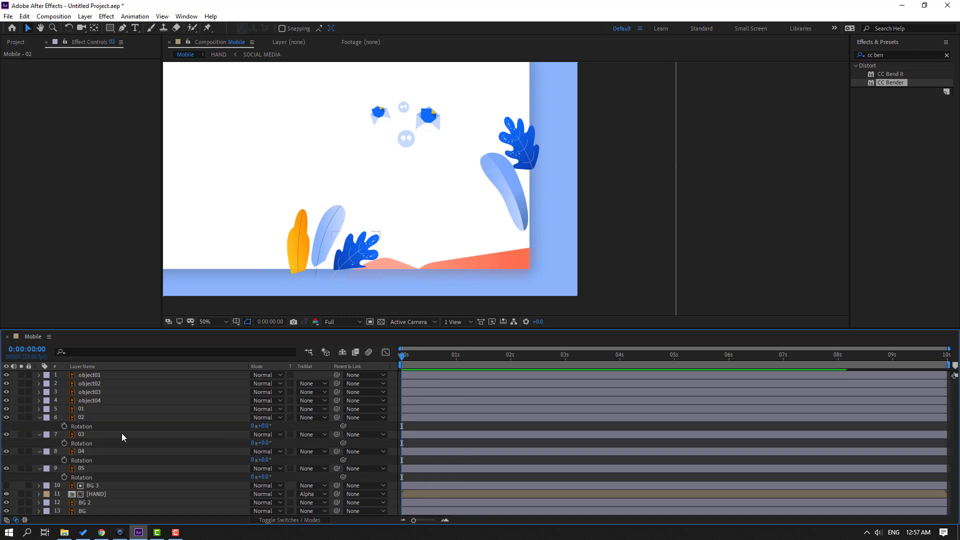
- Apply the copied wiggle(1,9) expression to leaf layer 02's Rotation and collapse the layer
left_click(64, 426, "alt")
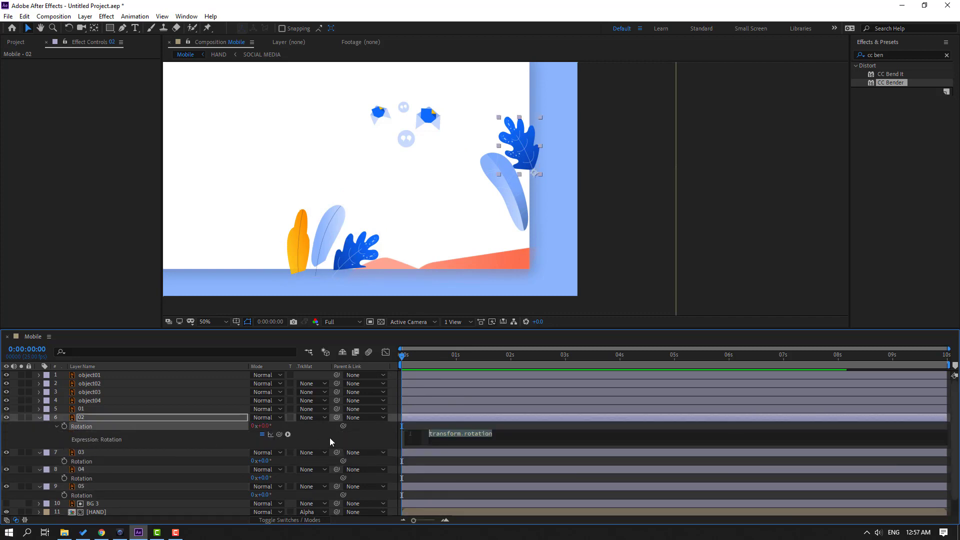
type("wiggle(1,9)")
left_click(425, 426)
left_click(40, 417)
left_click(55, 455)
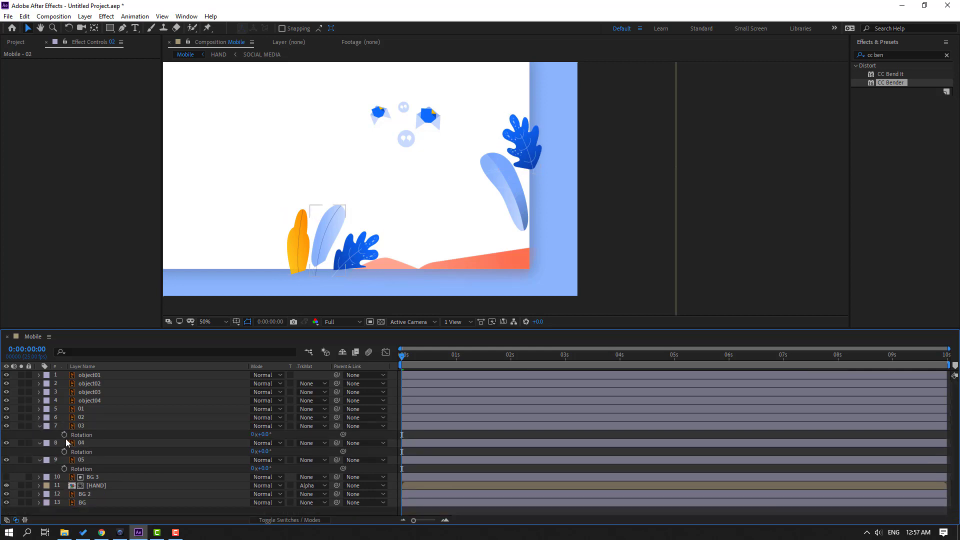
- Apply the copied wiggle(1,9) expression to leaf layer 03's Rotation and collapse the layer
left_click(65, 435, "alt")
key("ctrl+v")
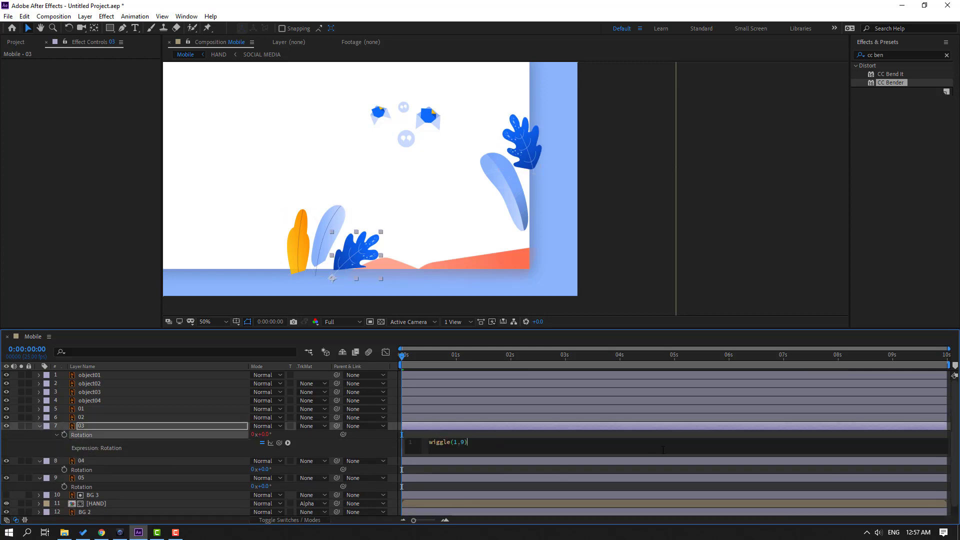
left_click(722, 436)
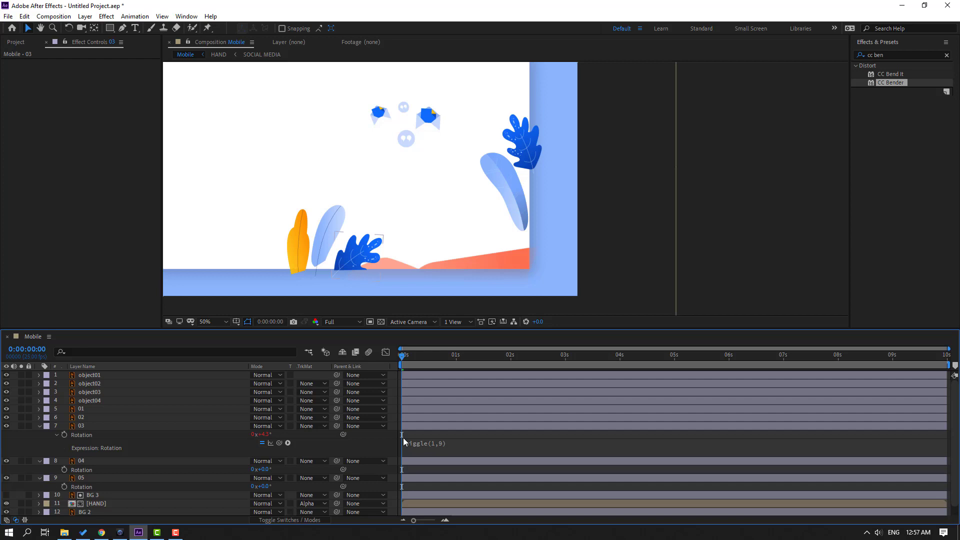
left_click(41, 428)
- Apply the copied wiggle(1,9) expression to the Rotation of leaf layers 04 and 05
left_click(64, 444, "alt")
key("ctrl+v")
left_click(325, 454)
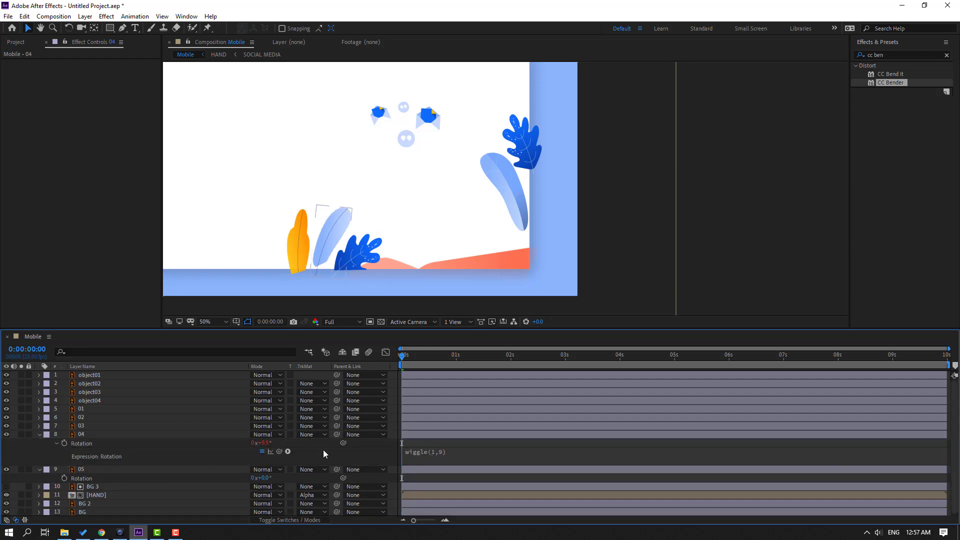
left_click(39, 435)
left_click(64, 452, "alt")
key("ctrl+v")
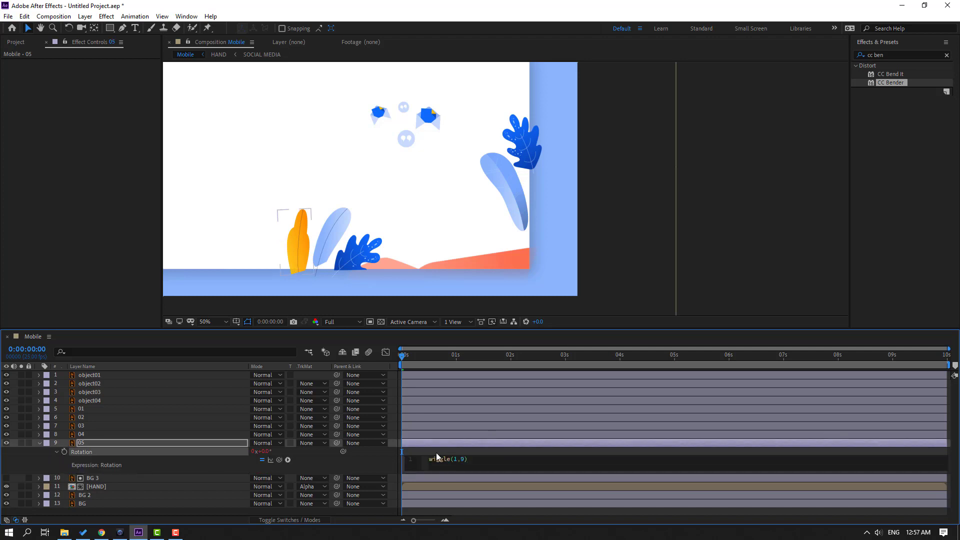
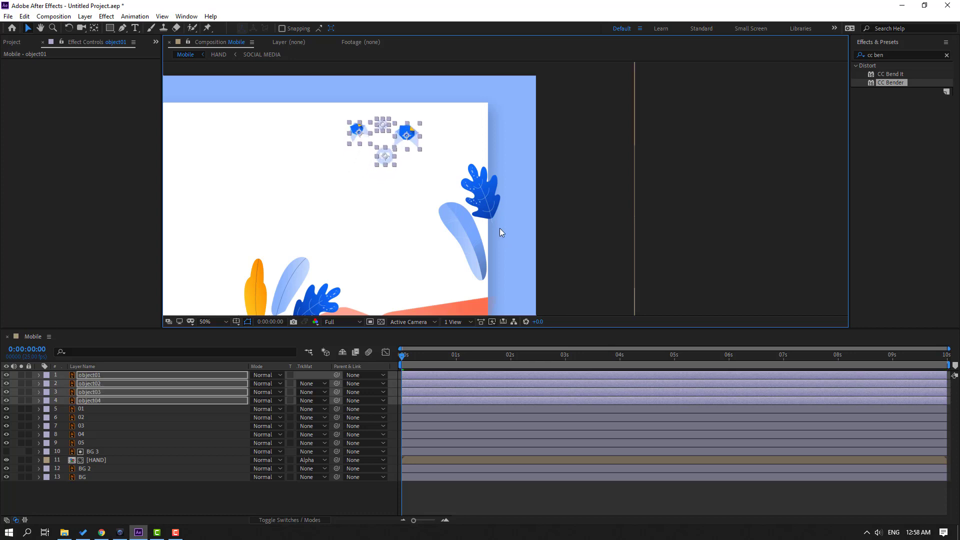
- Delete the object01 to object04 icon layers, fit the whole composition in view and preview the animation
key("Delete")
left_click(213, 321)
left_click(224, 342)
key("space")
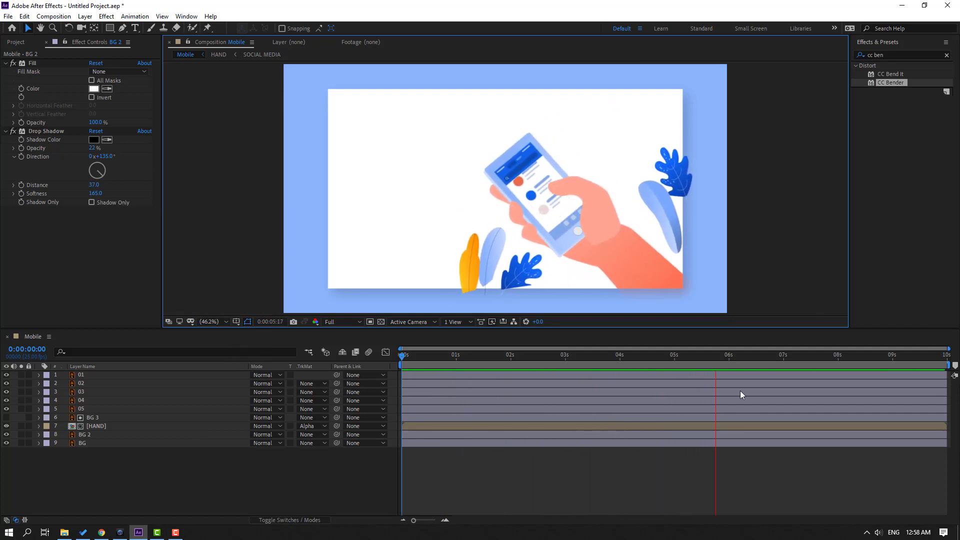
left_click(457, 355)
- Pre-compose leaf layers 01 to 05 into a new composition named Plants, moving all attributes
left_click(90, 409)
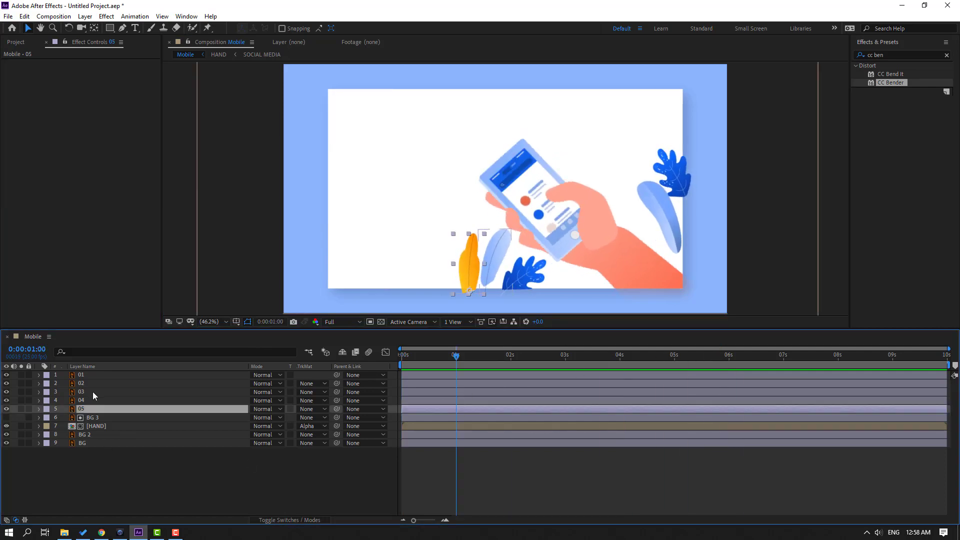
left_click(87, 375, "shift")
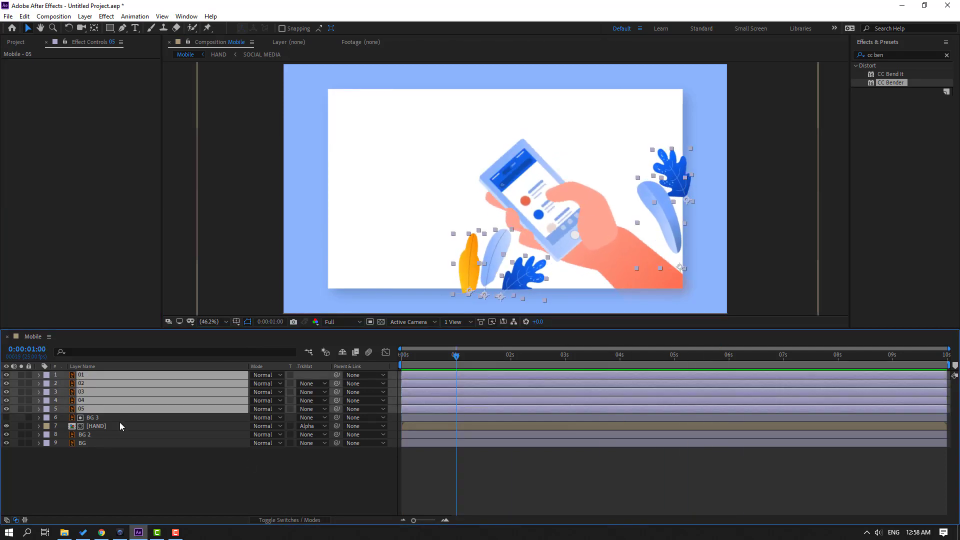
right_click(91, 381)
left_click(135, 337)
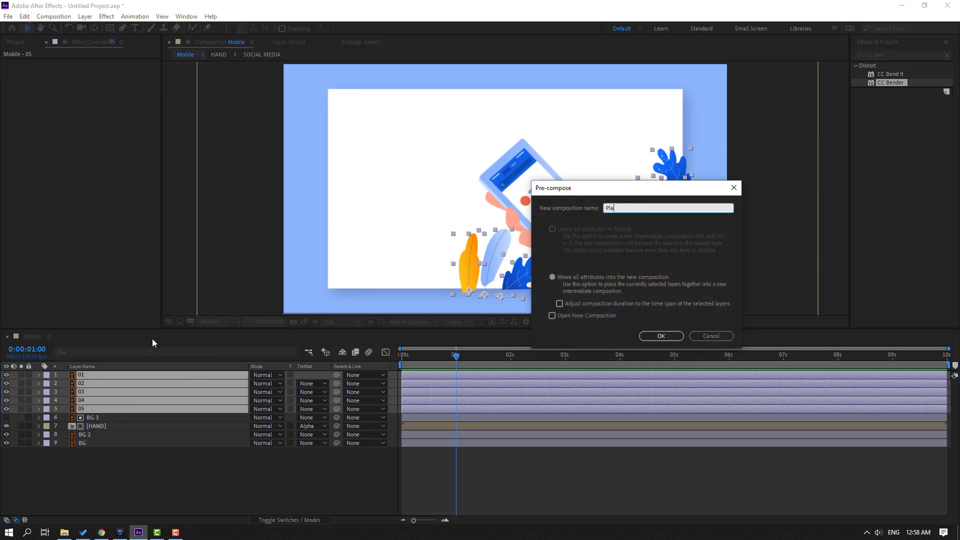
left_click(655, 335)
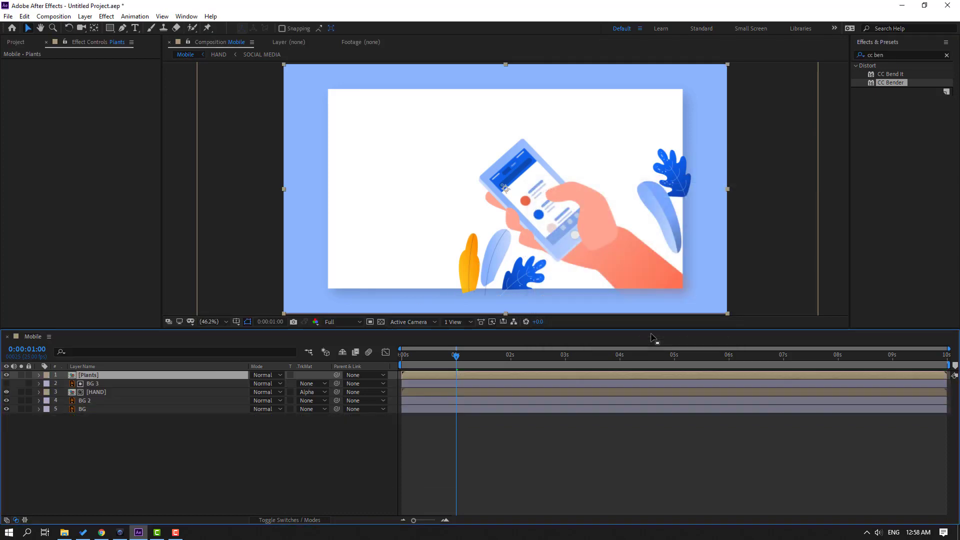
- Duplicate BG 3, place the copy above Plants and use it as the Plants layer's alpha matte
left_click(103, 385)
key("ctrl+d")
mouse_move(101, 377)
left_mouse_down()
mouse_move(88, 383)
mouse_move(95, 372)
left_mouse_up()
left_click(95, 386)
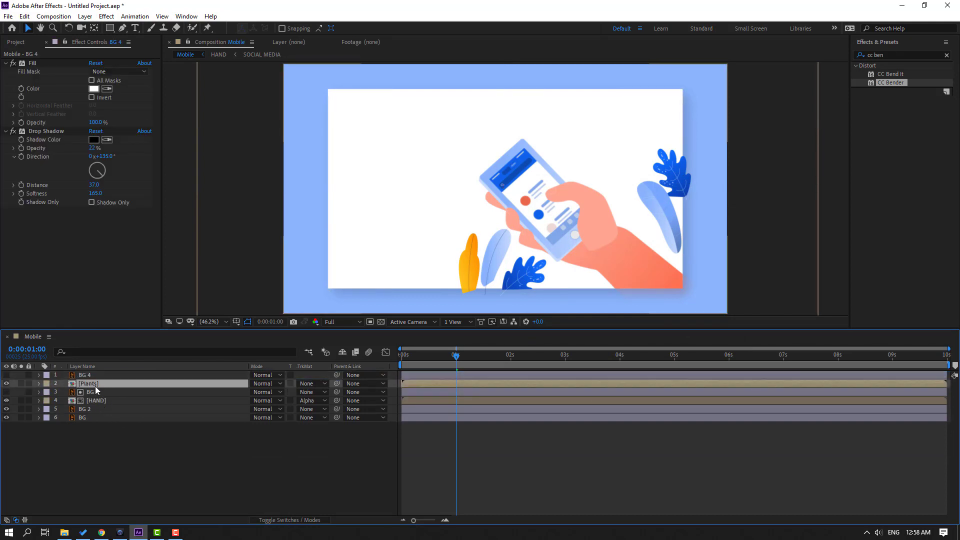
left_click(307, 384)
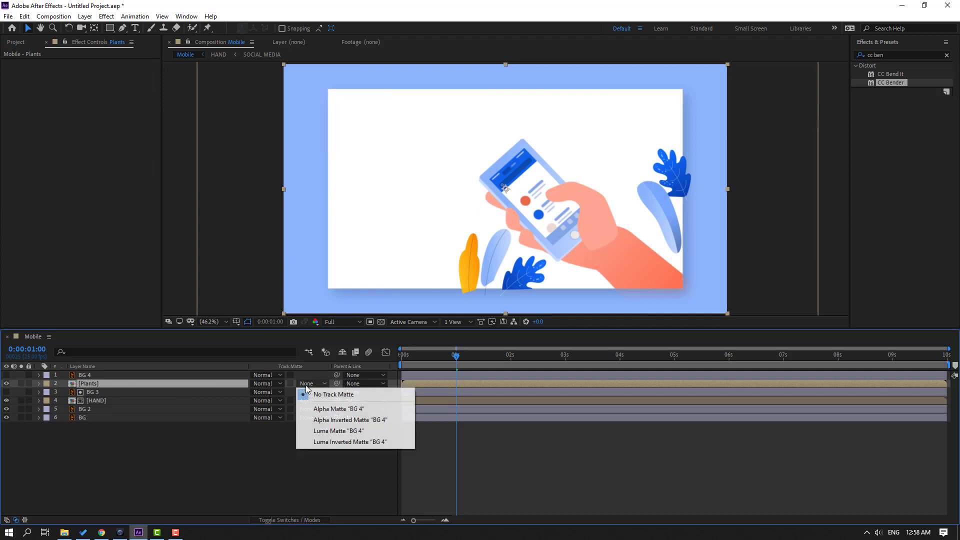
left_click(354, 410)
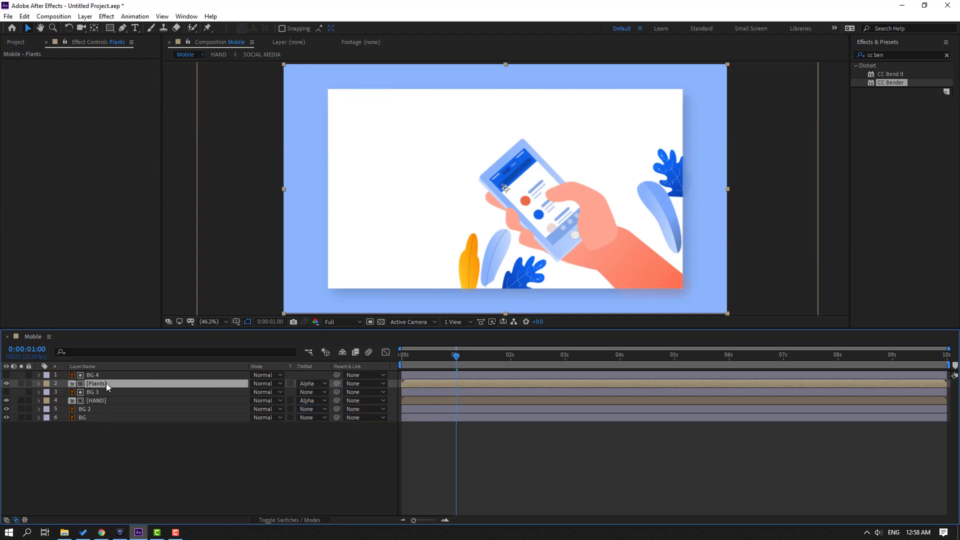
- Scale the Plants layer to 174% and shift it up and left so the orange leaf meets the card's left edge
key("s")
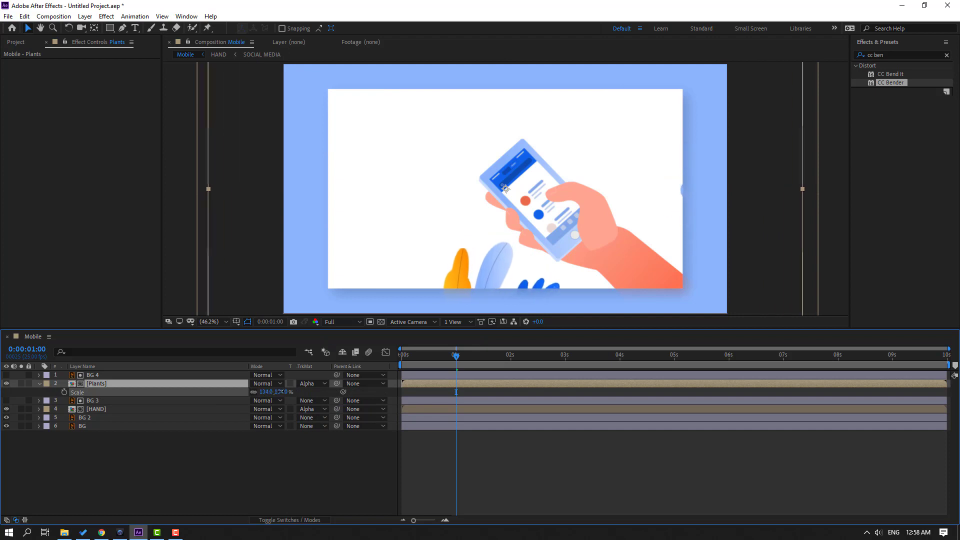
left_click_drag(500, 270, 386, 240)
left_click_drag(265, 398, 455, 391)
left_click_drag(401, 355, 475, 357)
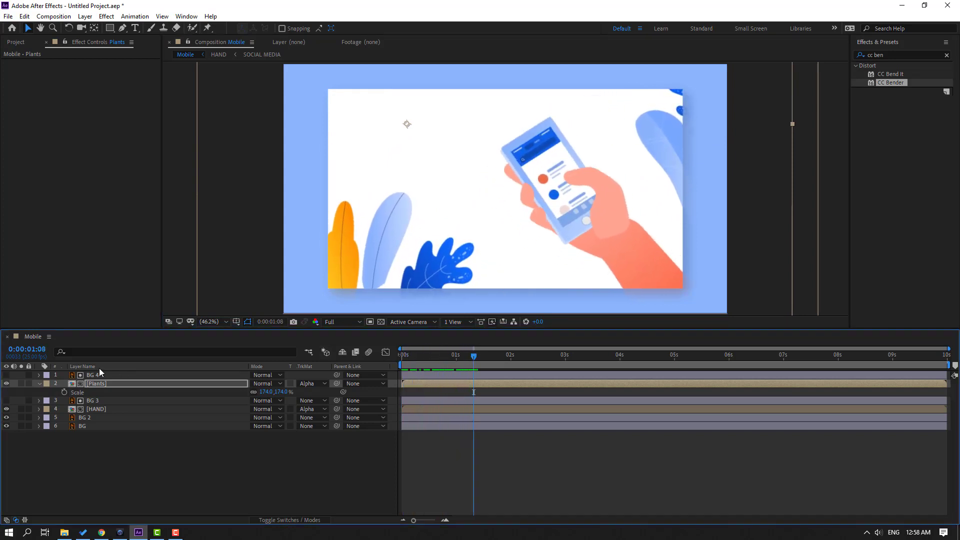
- Inside the Plants composition, move leaves 01 and 02 together slightly down and left, and return to the Mobile composition
double_click(98, 384)
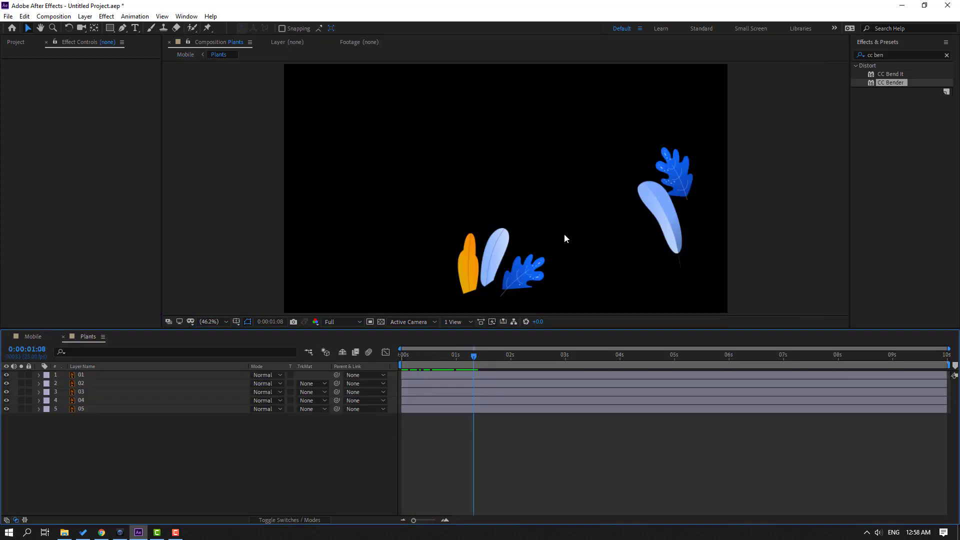
left_click(678, 175)
left_click(665, 223, "shift")
left_click_drag(688, 202, 661, 201)
left_click(33, 336)
left_click(88, 337)
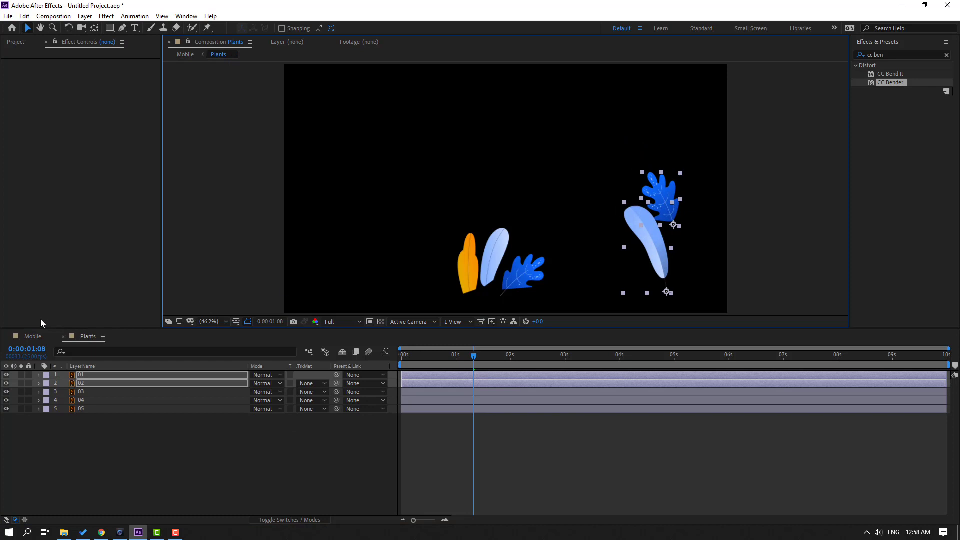
left_click(33, 336)
left_click(430, 446)
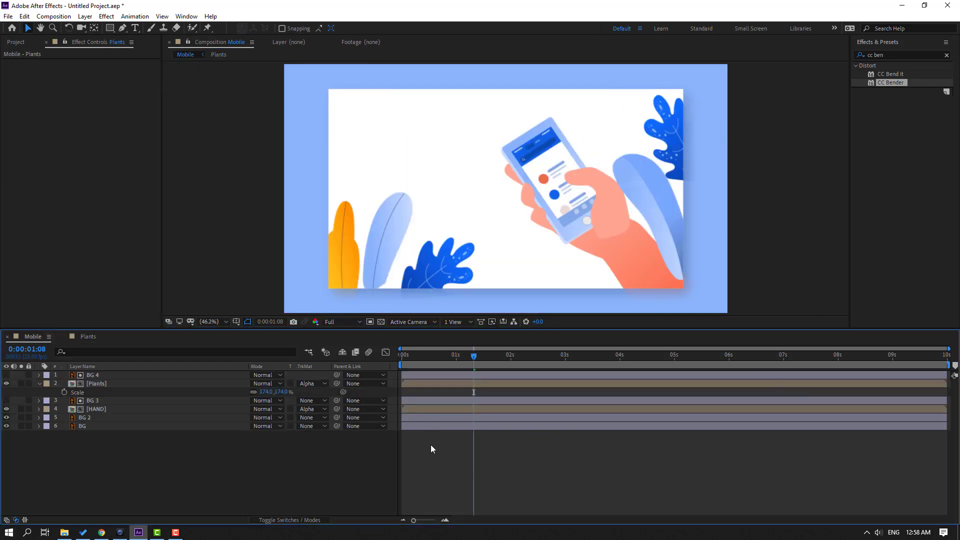
- Preview the Mobile animation, end its work area at 0:00:06:02 and play it again
key("space")
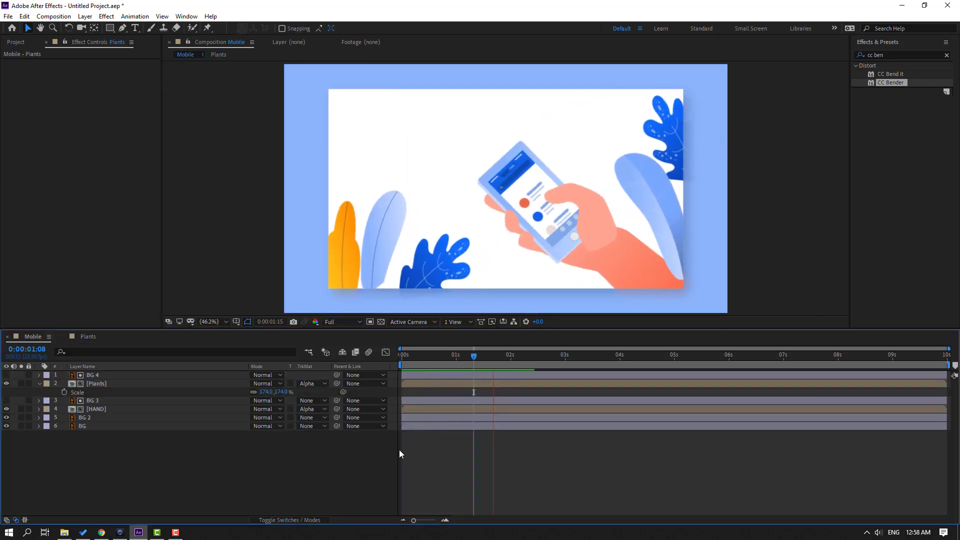
left_click_drag(623, 357, 734, 359)
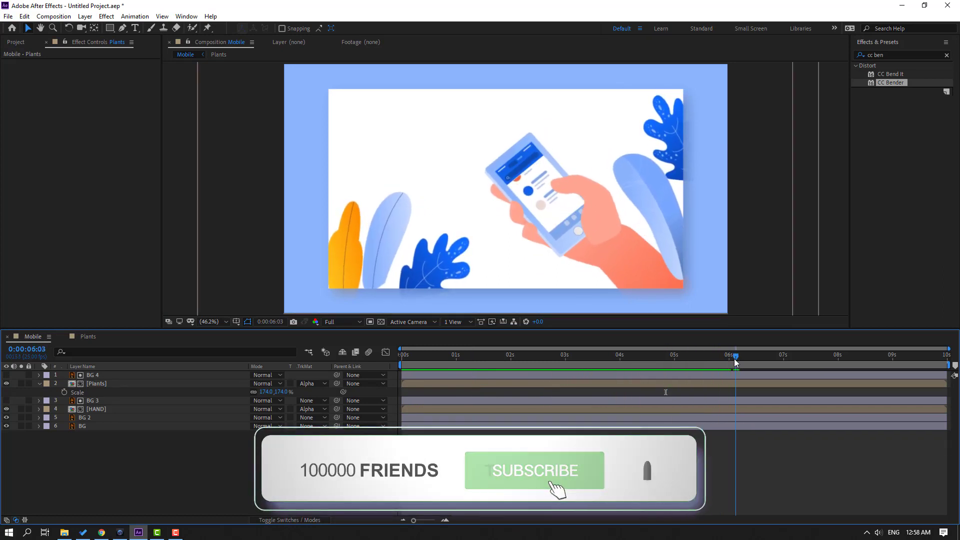
key("space")
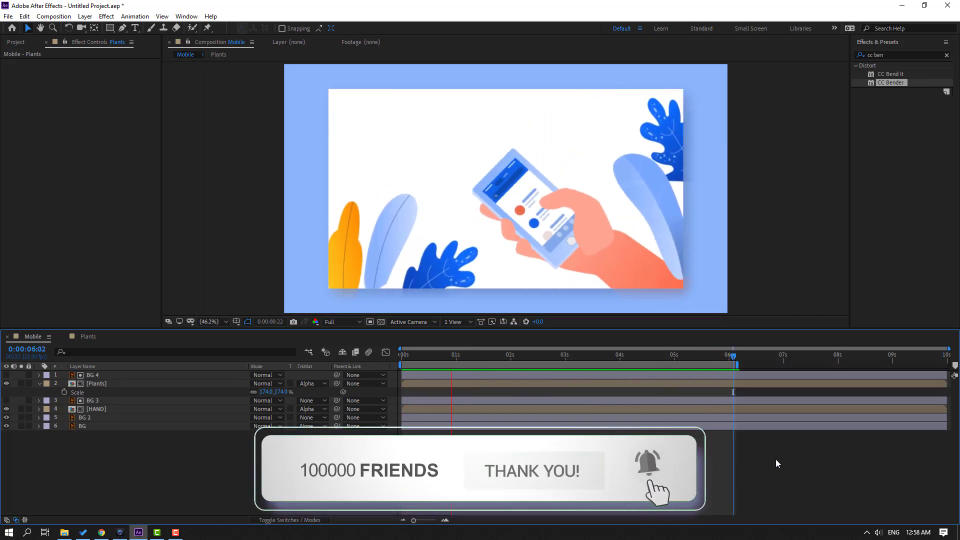